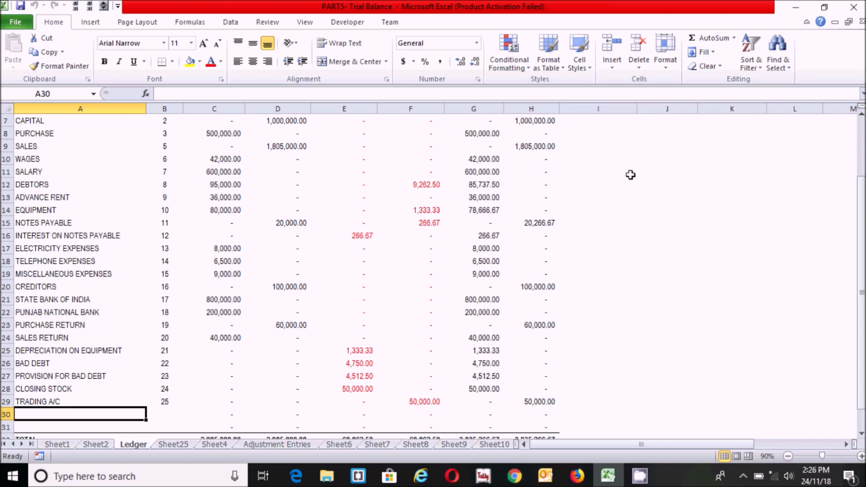
Insert blank sheet rows at row 30, below TRADING A/C, pushing TOTAL down to row 34
click(616, 69)
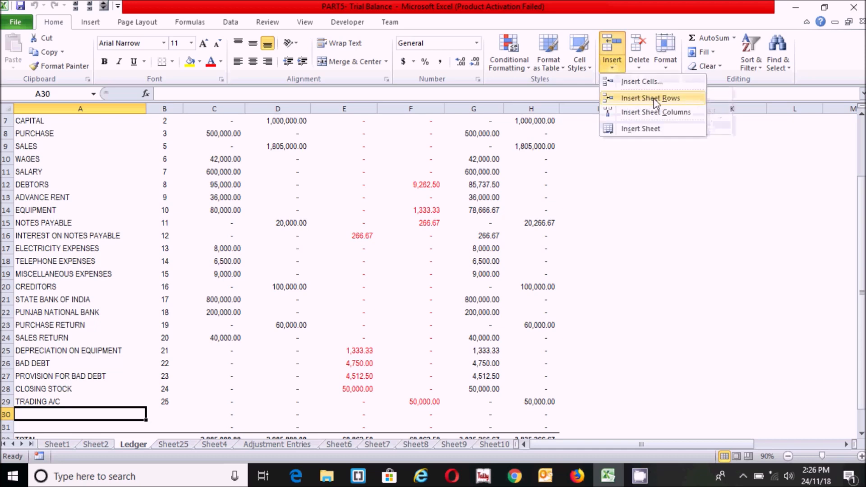
click(671, 99)
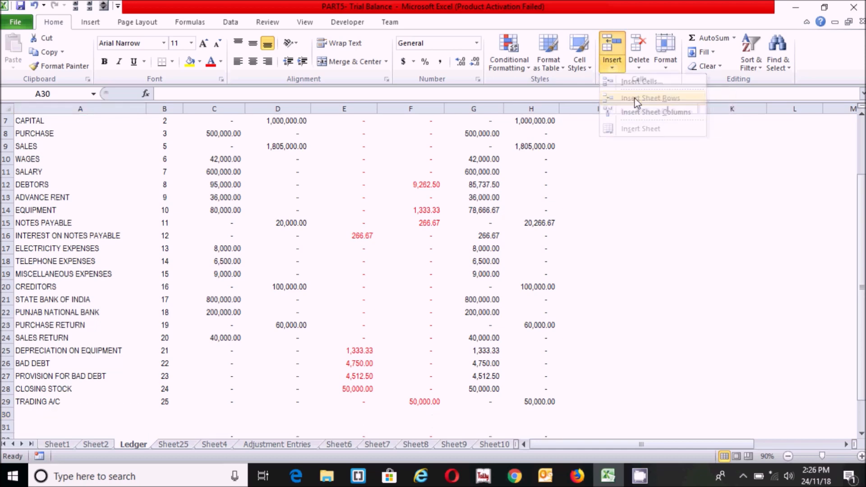
click(616, 72)
click(635, 98)
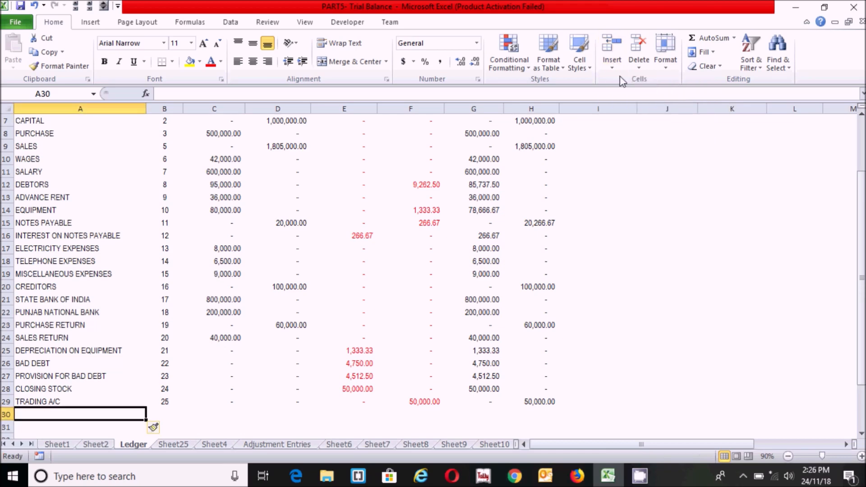
click(611, 68)
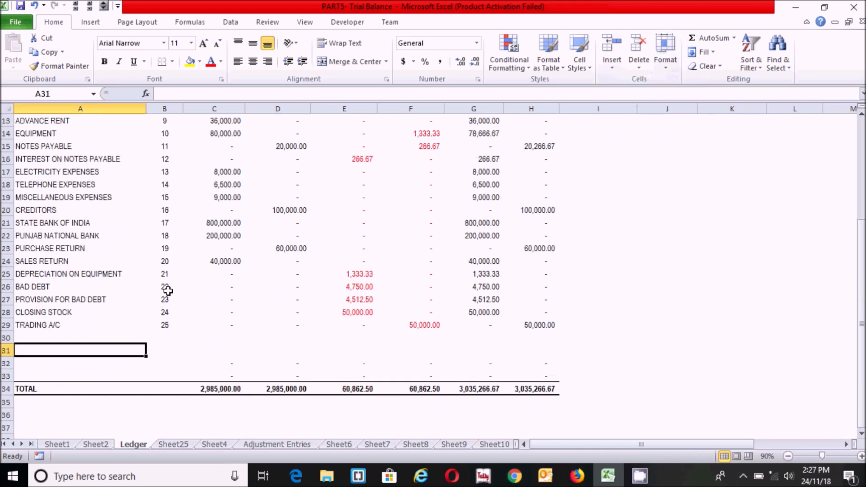
click(167, 290)
click(87, 335)
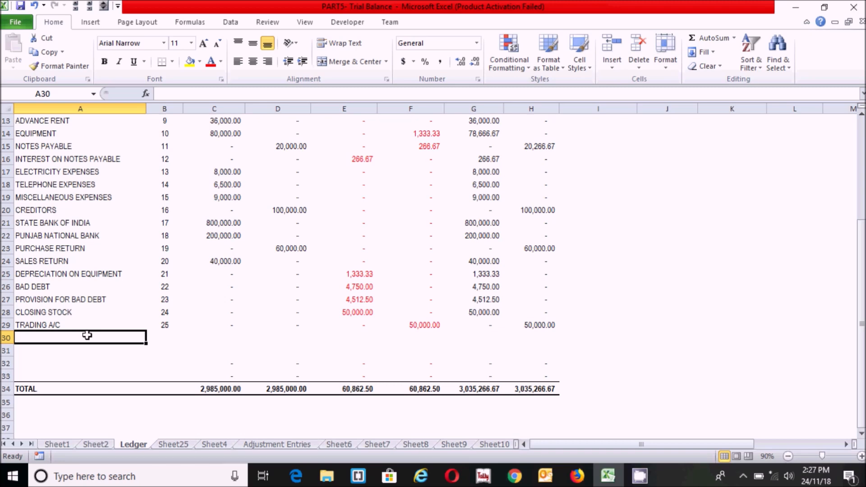
drag(863, 386, 863, 382)
click(584, 173)
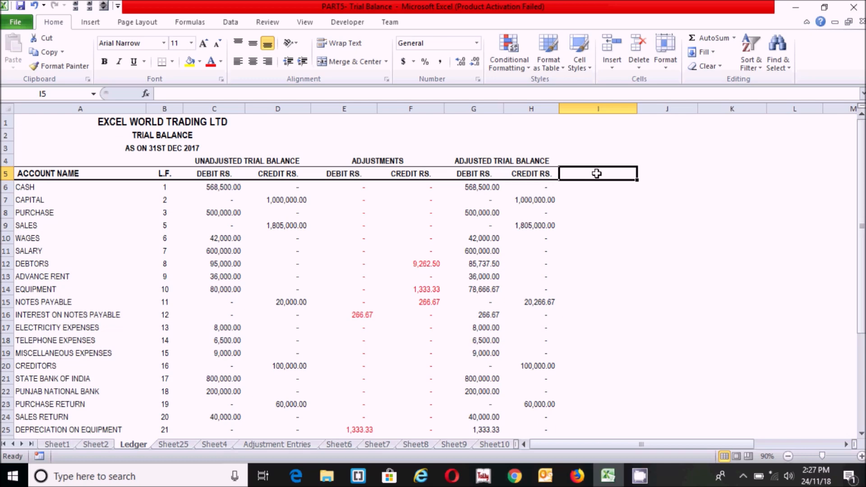
Enter GROUP in I5 and NATURE OF TRANSACTION in I4, widening column I to fit
text(GROUP)
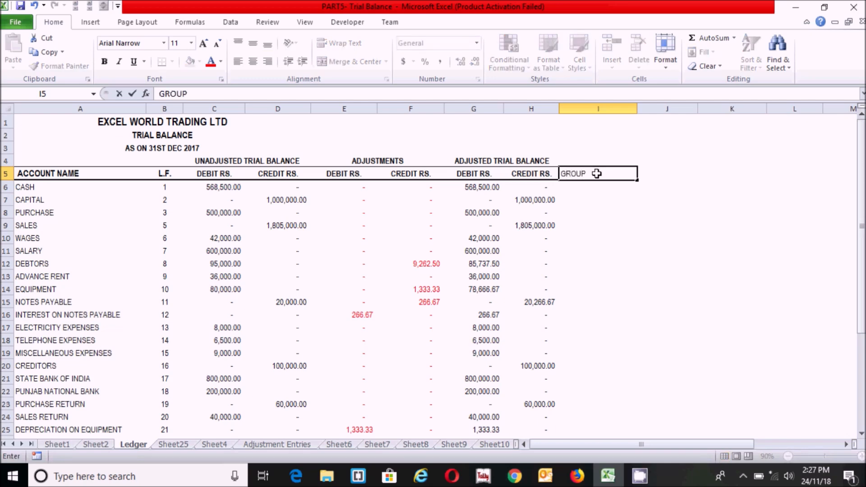
key(Return)
click(581, 157)
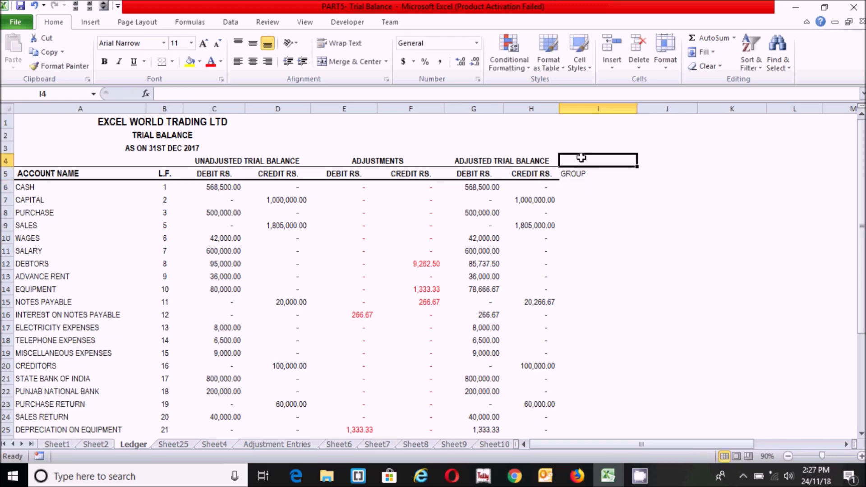
text(NATURE OF TRANSACTION)
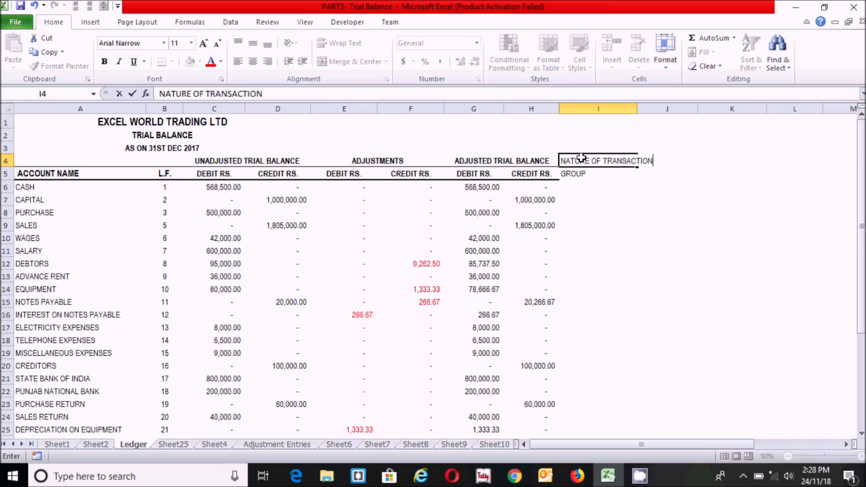
key(Return)
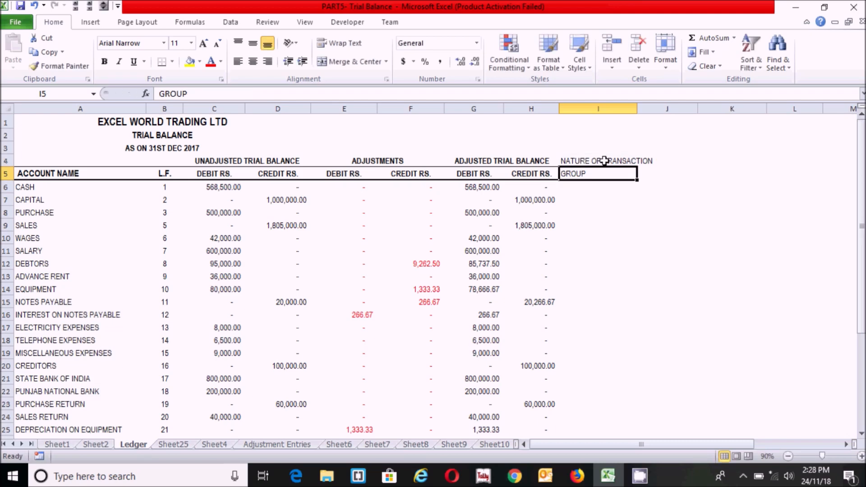
click(604, 161)
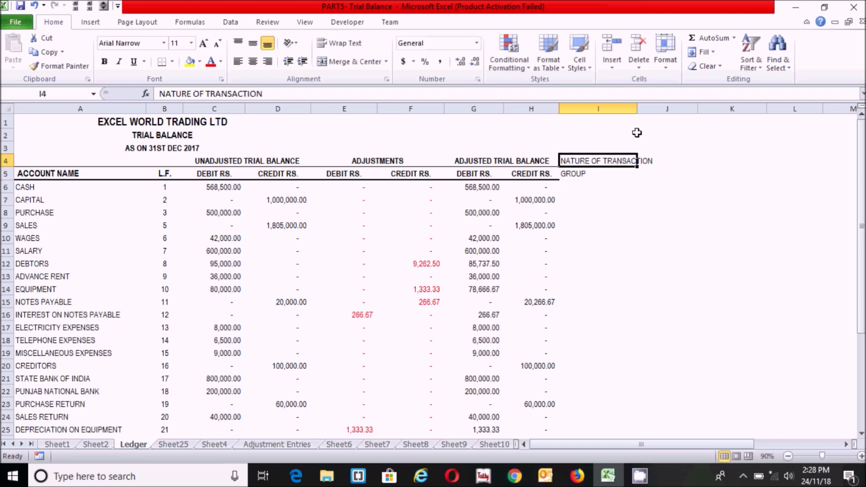
drag(636, 108, 664, 108)
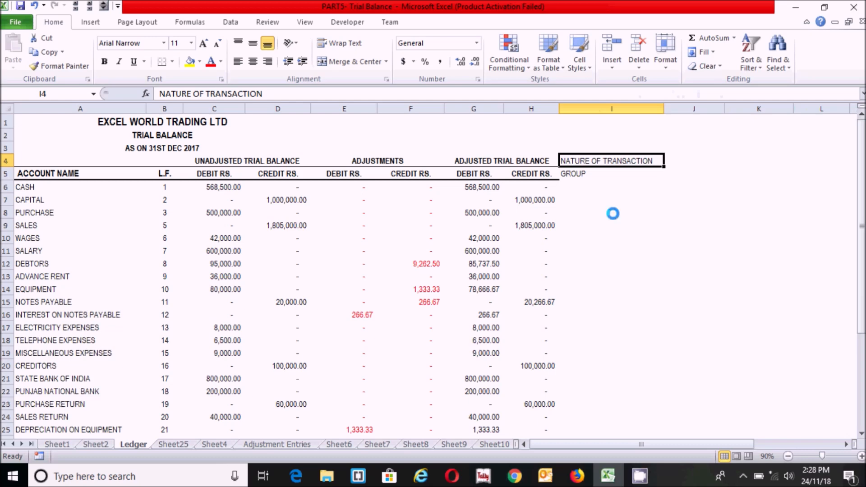
Make both headings bold and centred, and give GROUP a top and thick bottom border
key(ctrl+b)
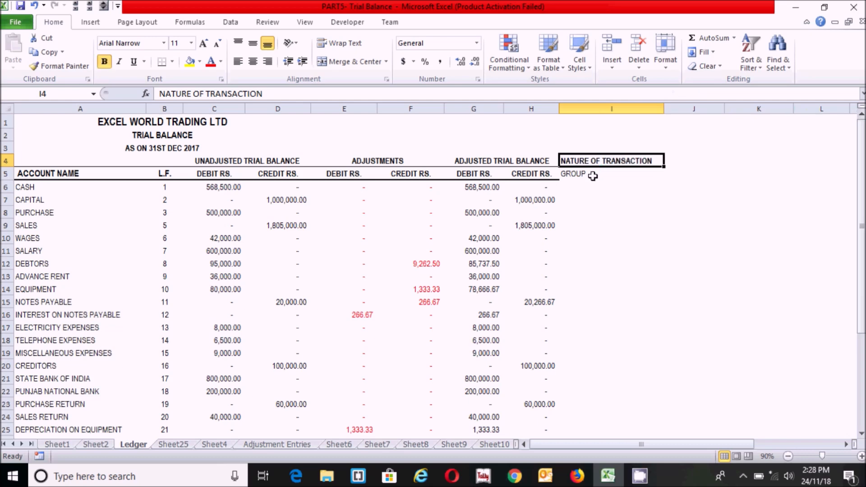
click(254, 66)
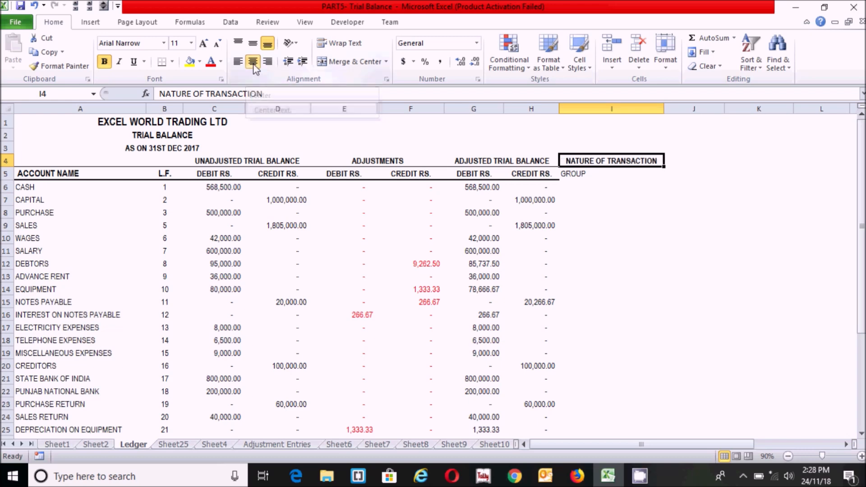
click(586, 175)
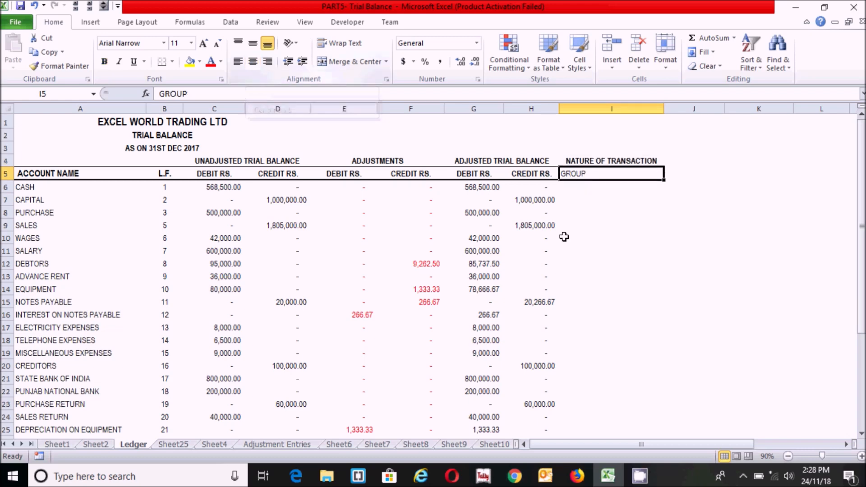
key(ctrl+b)
click(254, 62)
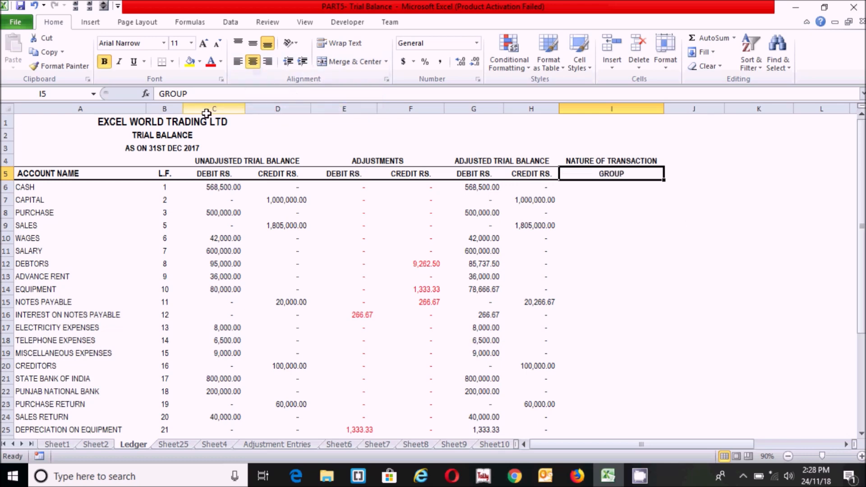
click(173, 63)
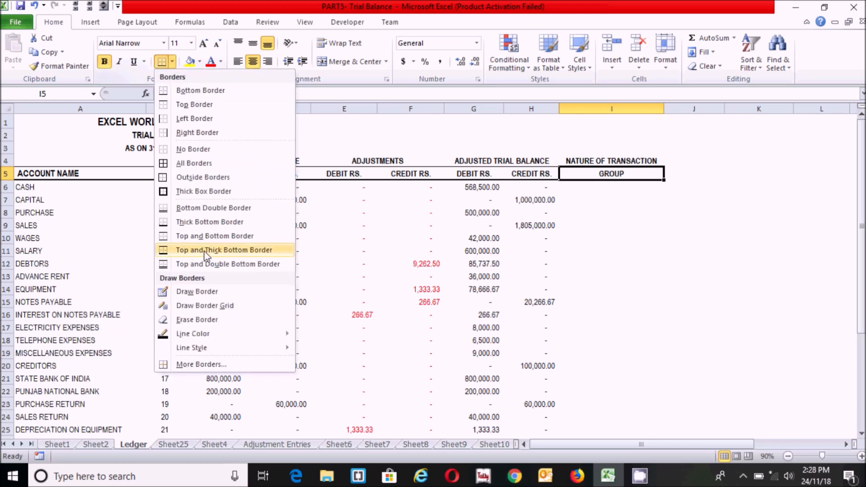
click(189, 255)
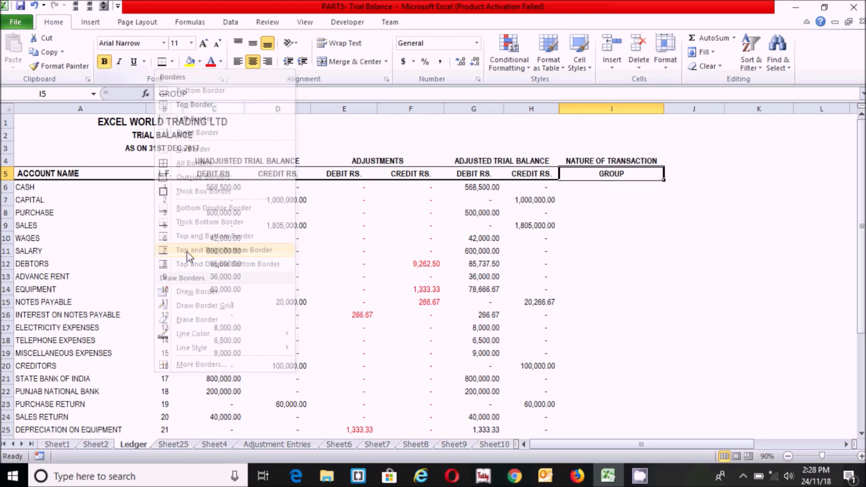
click(632, 233)
click(618, 187)
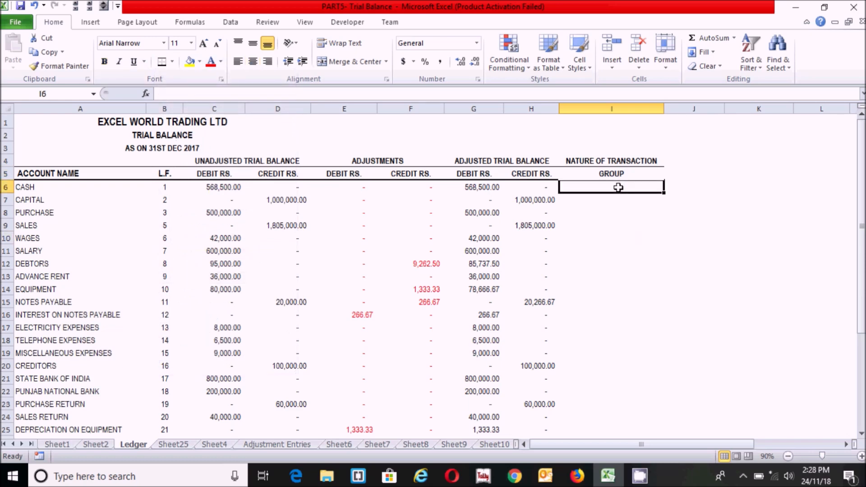
Copy the DEBIT RS. and CREDIT RS. headers from G5:H5 into J5:K5 and L5:M5
drag(471, 174, 526, 176)
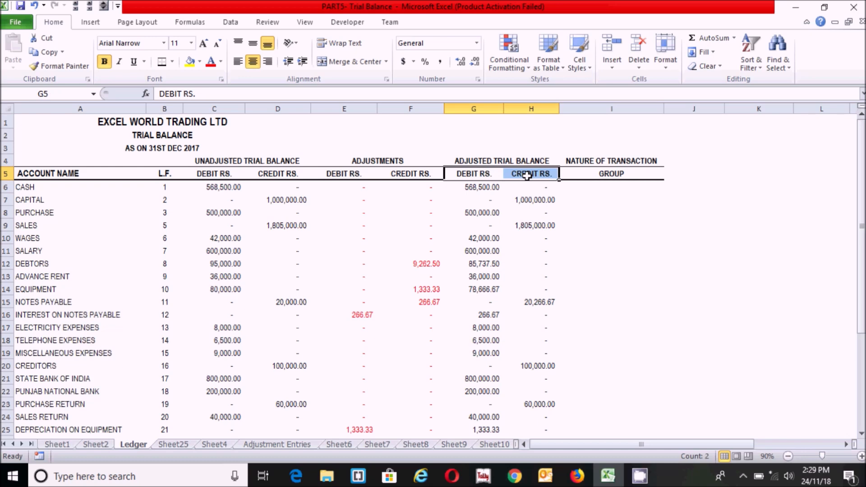
key(ctrl+c)
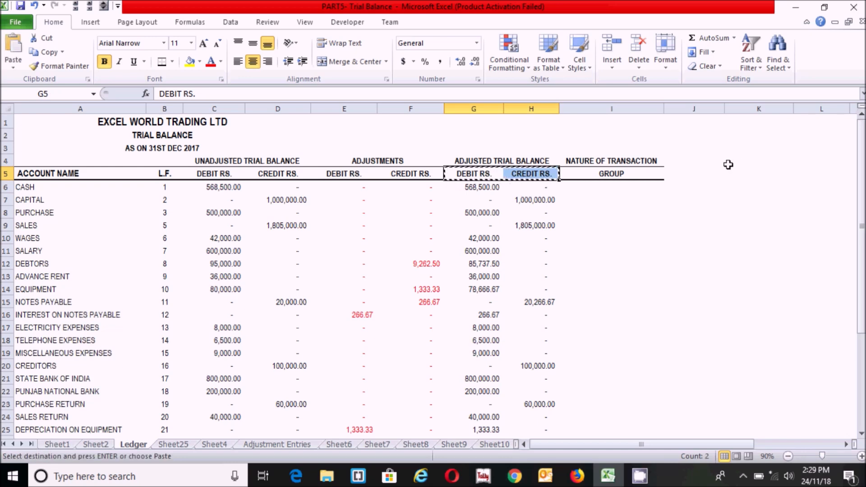
click(683, 172)
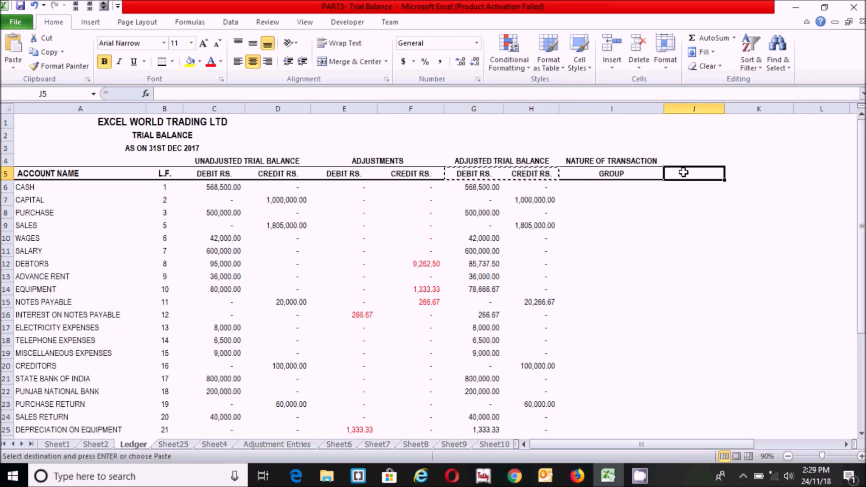
key(ctrl+v)
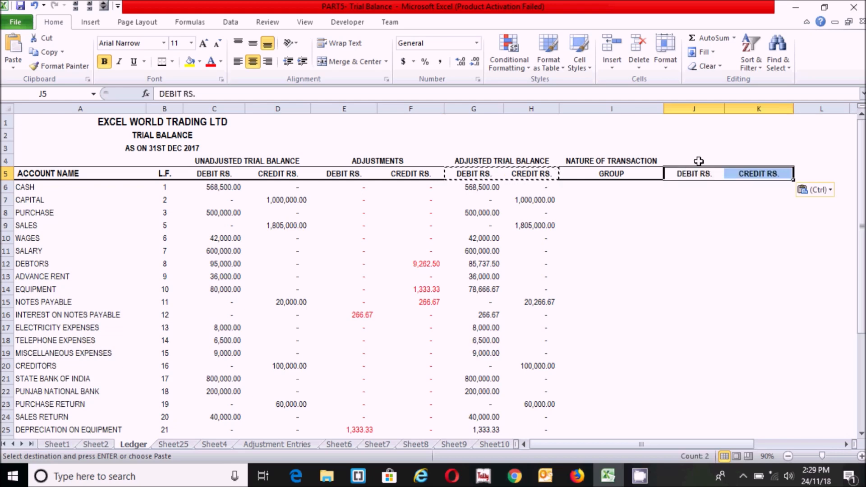
click(812, 173)
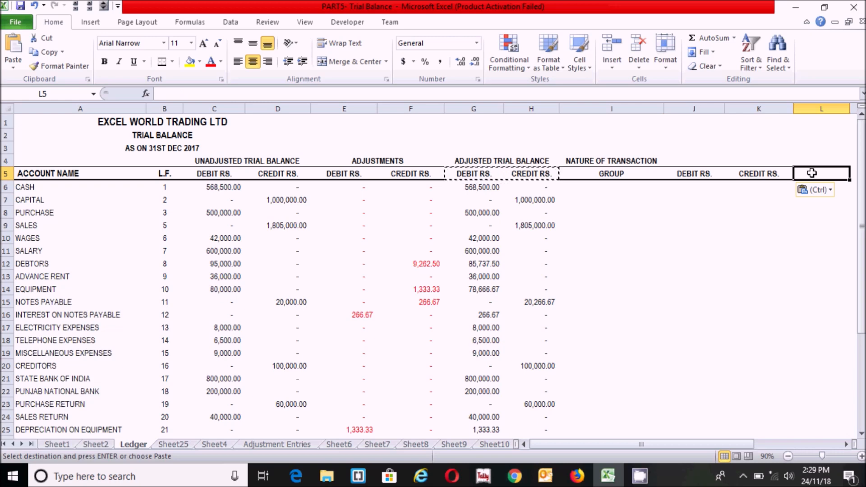
key(ctrl+v)
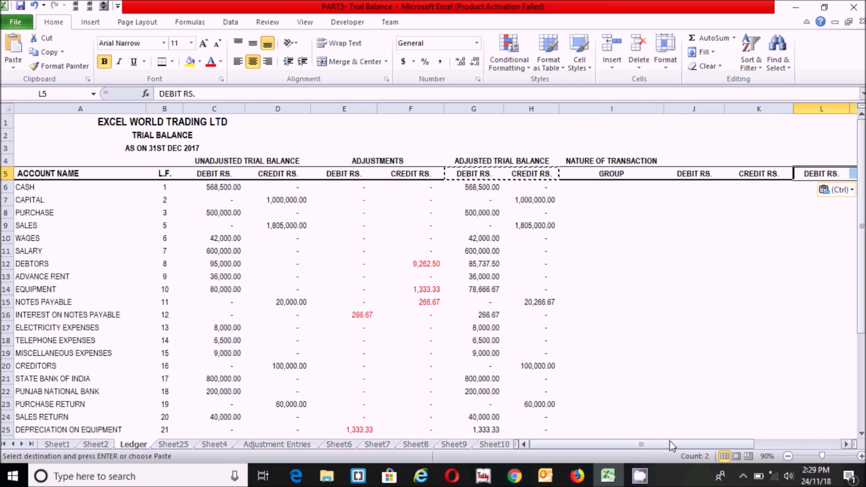
scroll(672, 445, right, 3)
click(527, 262)
click(464, 158)
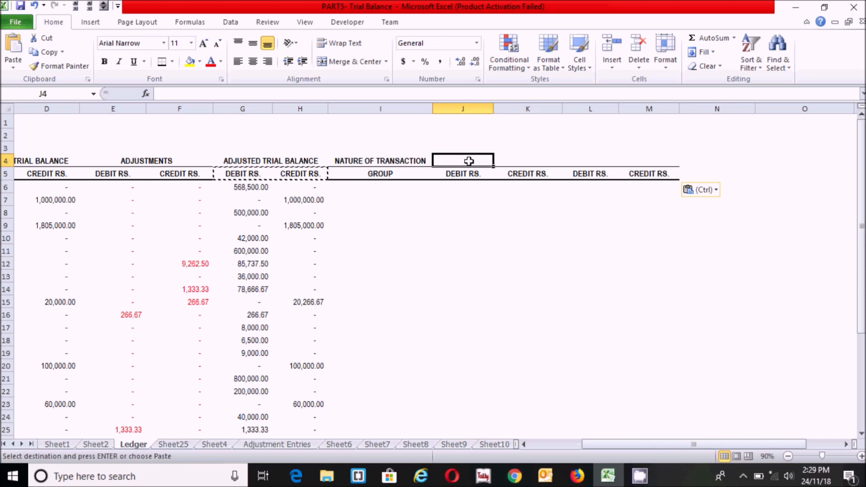
key(Escape)
click(502, 222)
click(467, 159)
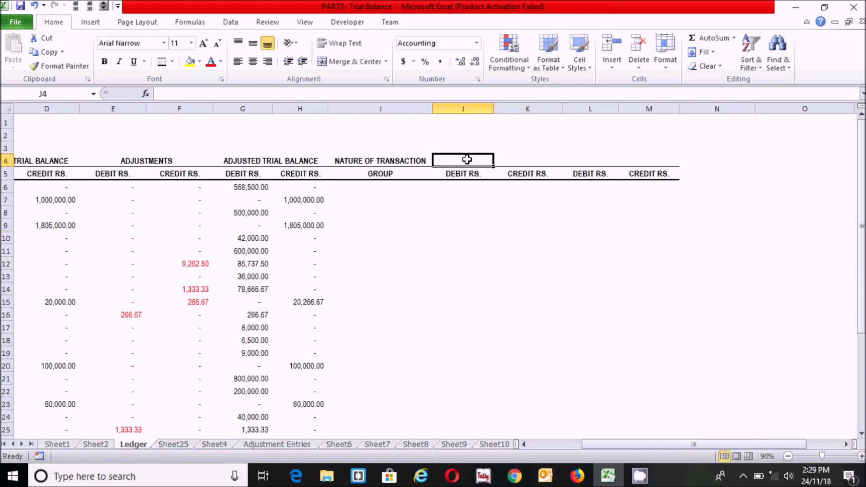
drag(458, 158, 516, 158)
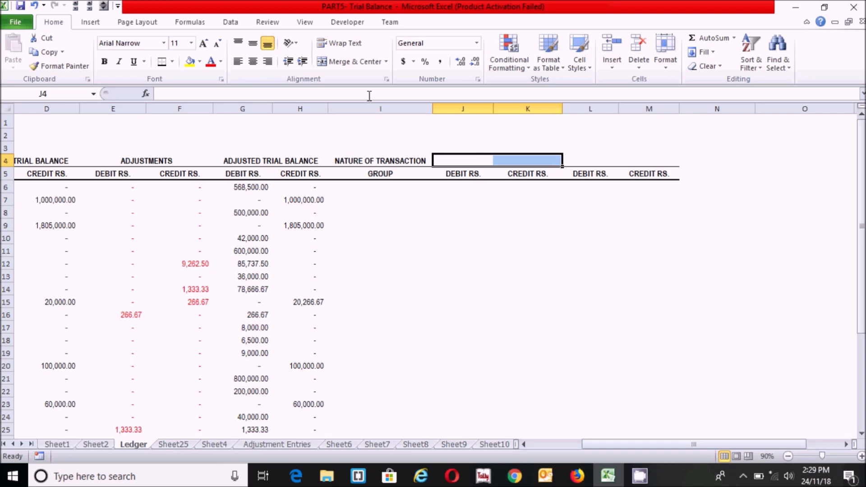
Merge and centre J4:K4 and L4:M4 as heading cells
click(343, 63)
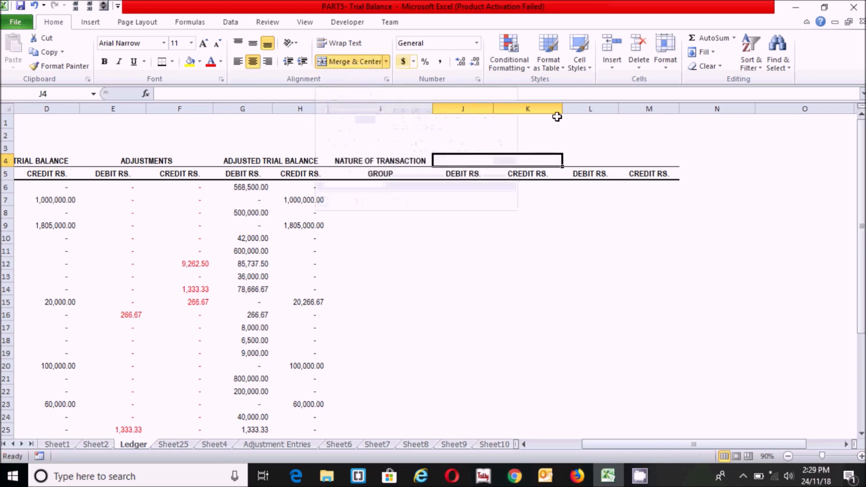
drag(584, 159, 653, 159)
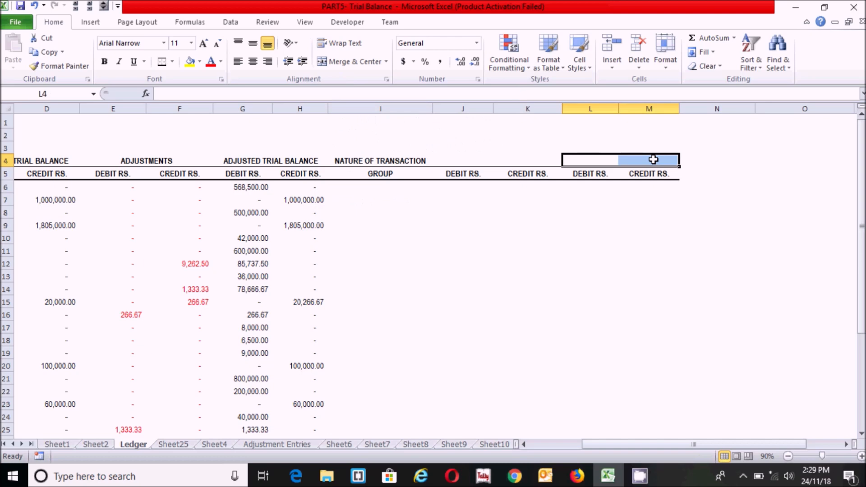
click(347, 63)
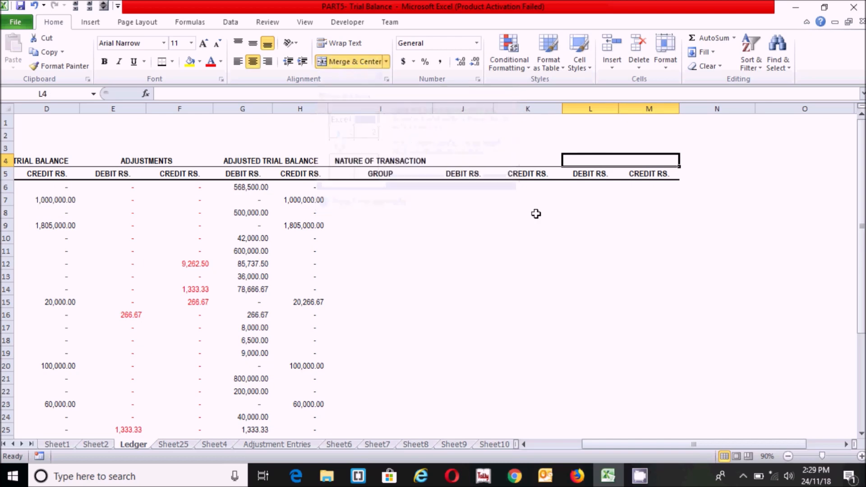
click(535, 211)
Enter INCOME STATEMENT and BALANCE SHEET in the merged cells and make them bold
click(478, 160)
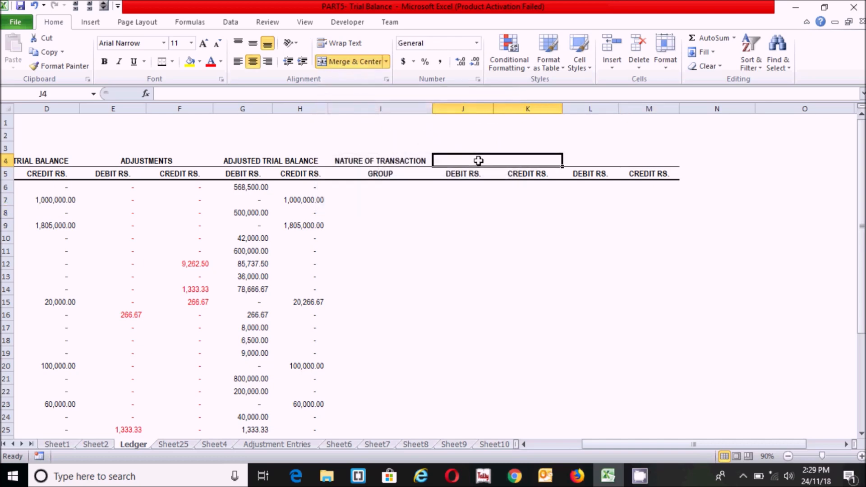
text(INCOME STATEMENT)
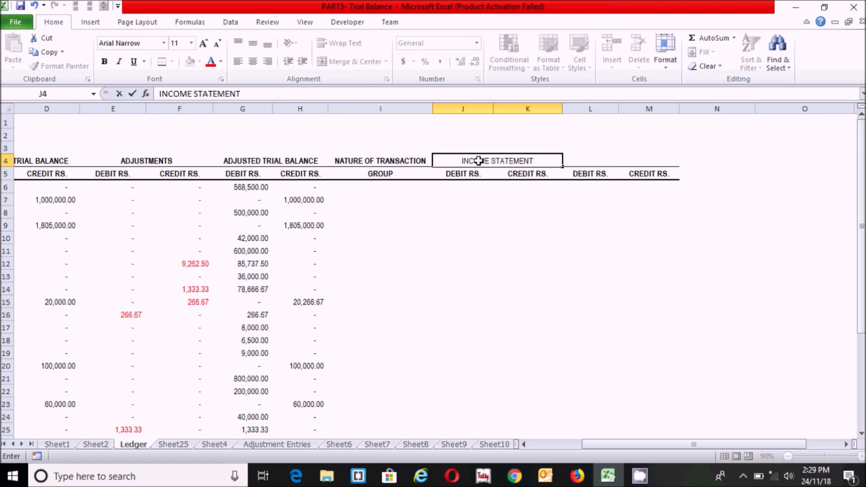
key(Tab)
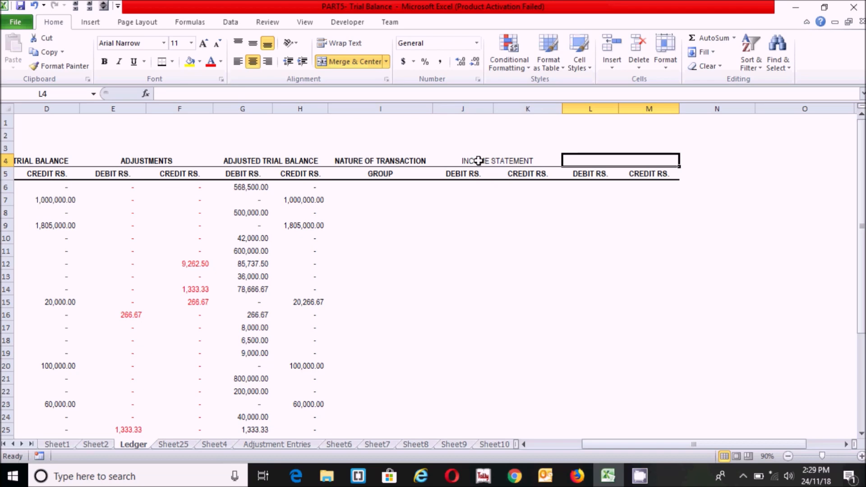
text(BALANCE SHEET)
key(Return)
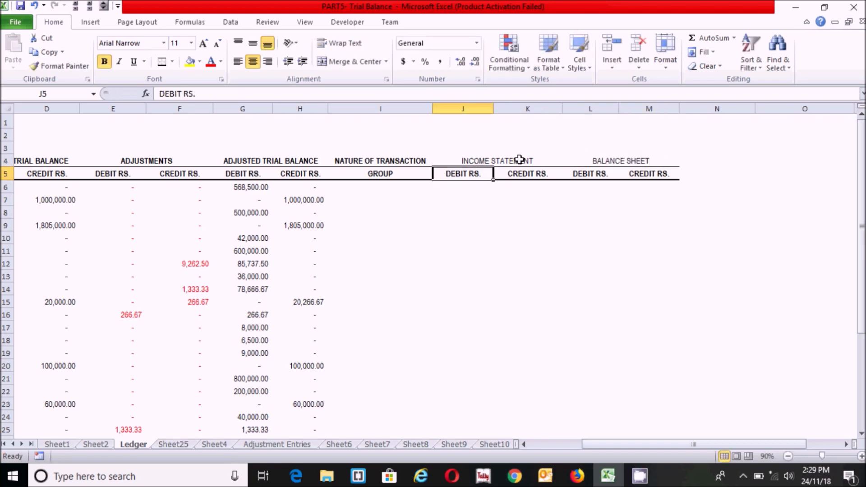
drag(538, 158, 609, 161)
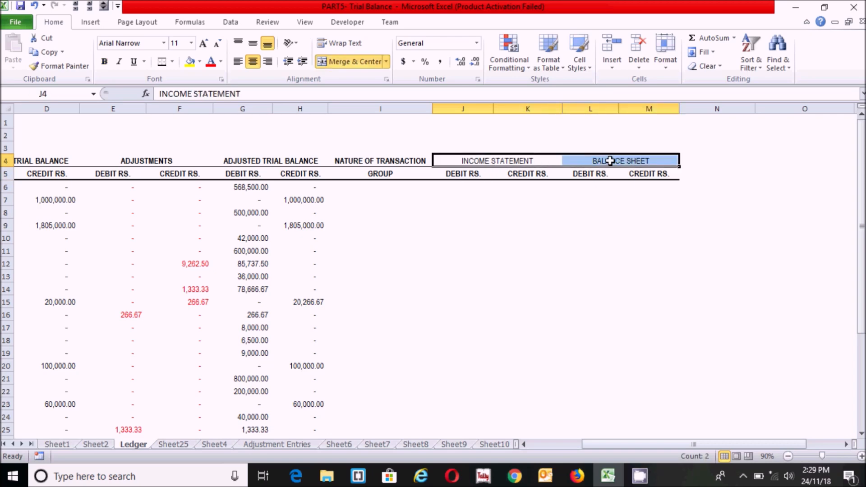
key(ctrl+b)
click(485, 213)
click(485, 192)
click(382, 190)
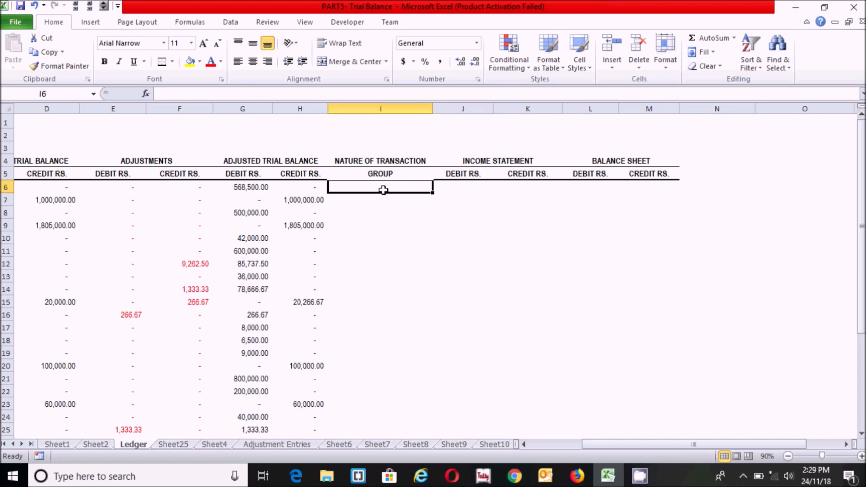
click(590, 172)
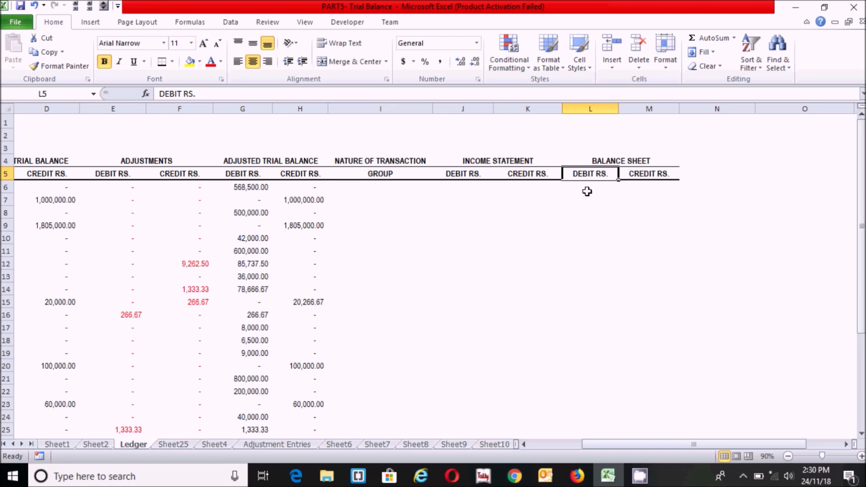
Retitle L5 as ASSETS and M5 as CAPITAL AND LIABILITIES, widening column M to fit
text(ASSETS)
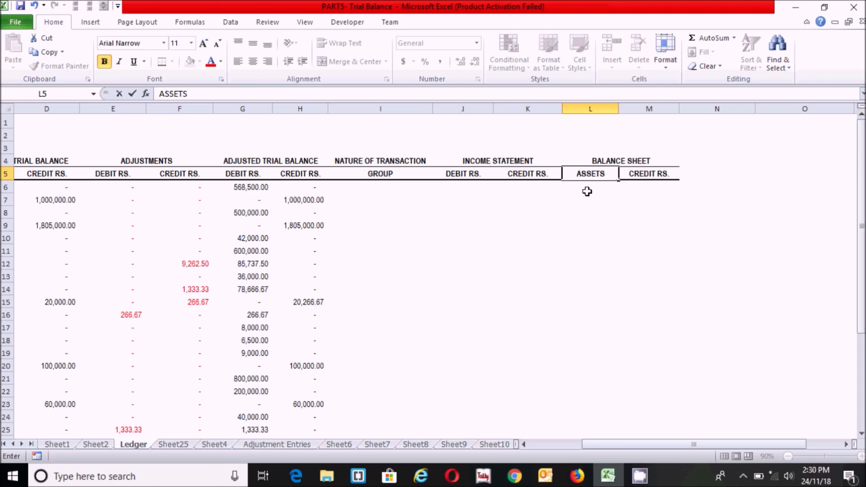
click(672, 172)
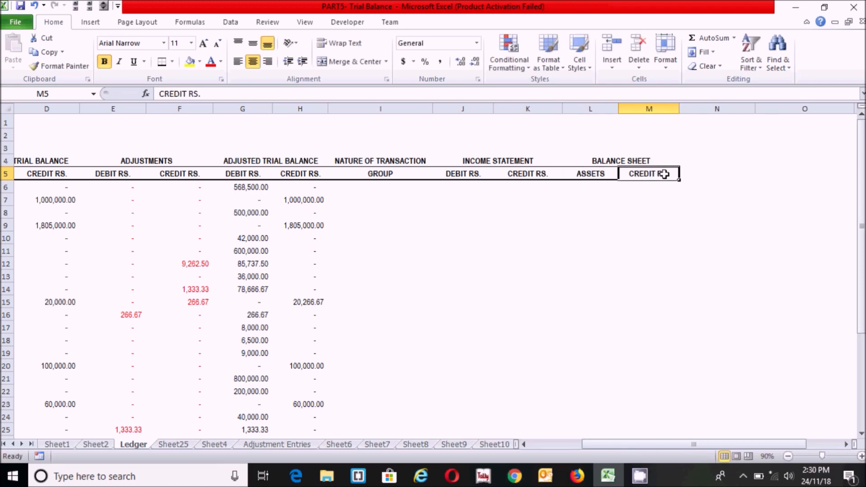
text(CA)
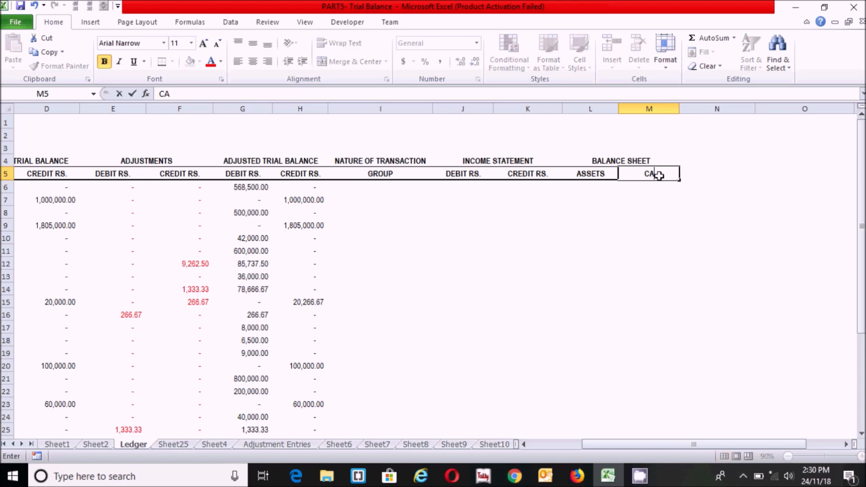
text(PITAL AND LIAB)
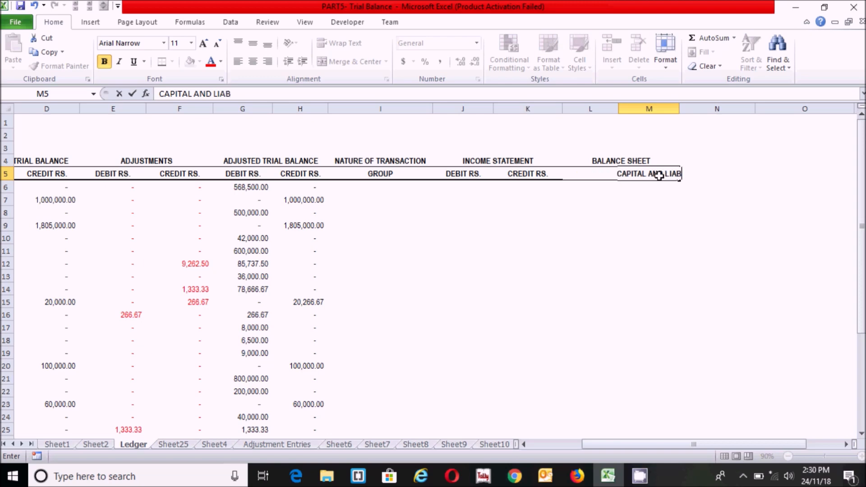
text(ILITIES)
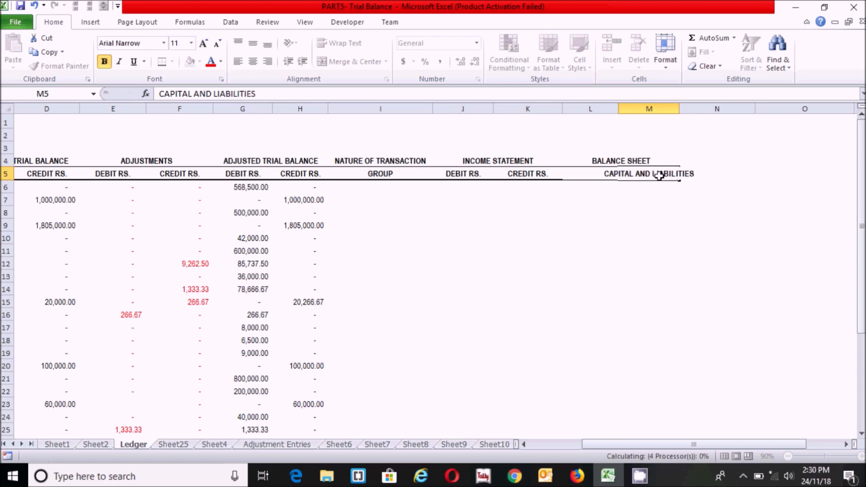
key(Return)
key(Left)
click(648, 175)
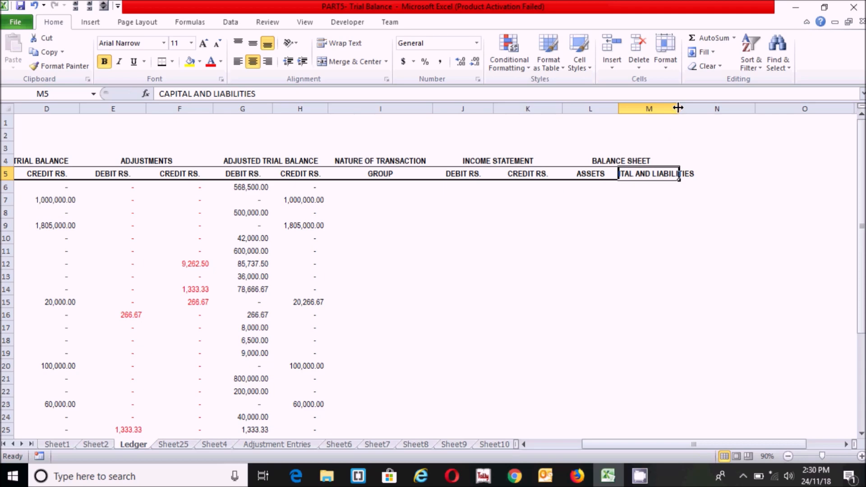
drag(678, 108, 720, 108)
click(661, 252)
click(584, 197)
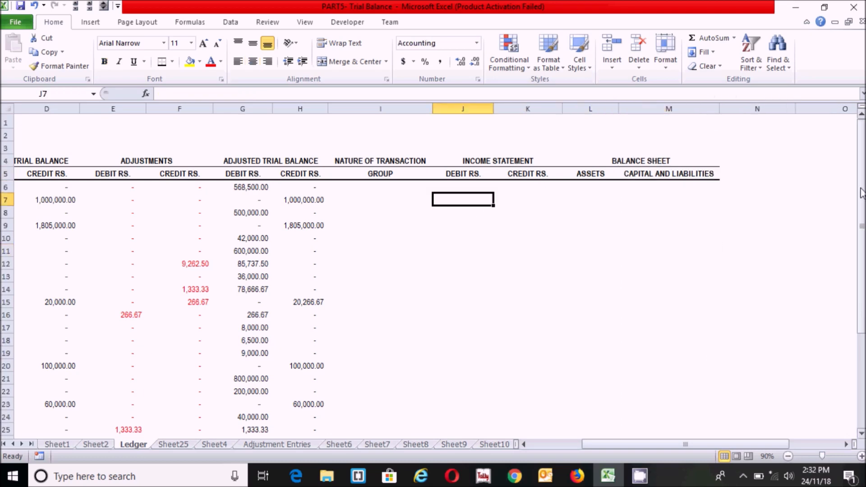
drag(862, 182, 861, 325)
drag(694, 444, 693, 444)
Fill the B29:M29 formulas down through rows 30 to 33
drag(694, 444, 641, 444)
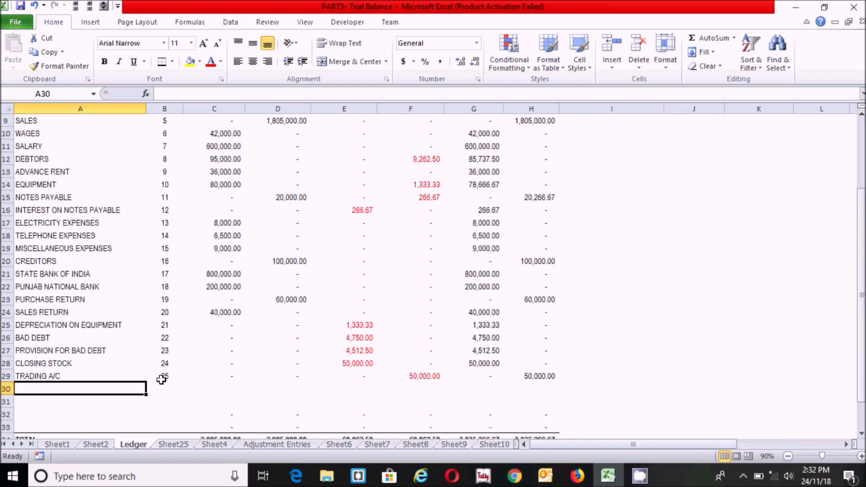
click(164, 376)
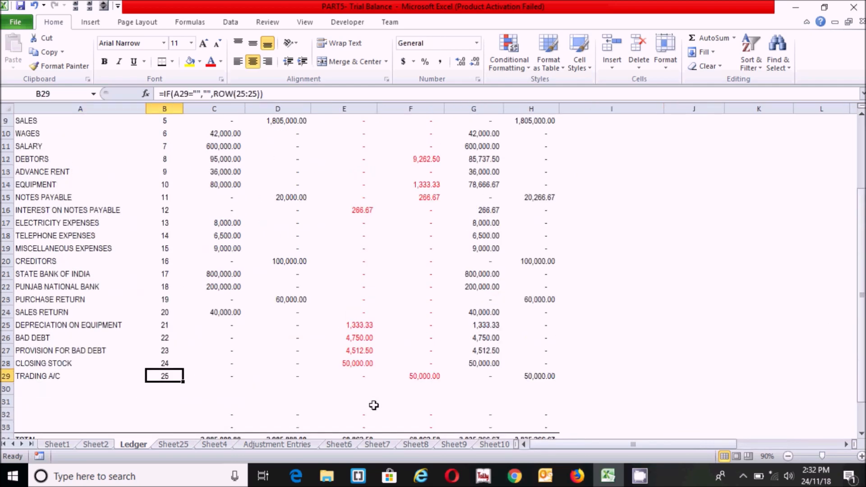
key(shift+Right)
key(shift+Right)
key(shift+Right)
key(shift+Right)
key(shift+Right)
key(shift+Right)
key(shift+Right)
key(shift+Right)
key(shift+Right)
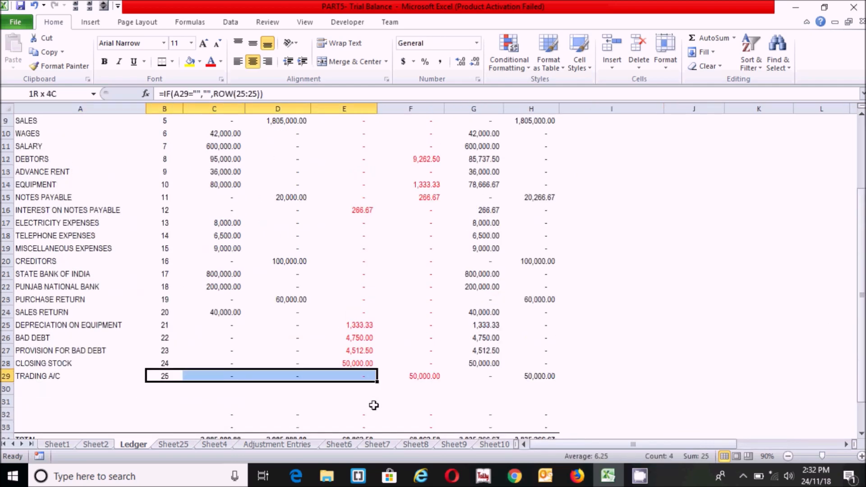
key(shift+Right)
key(shift+Right)
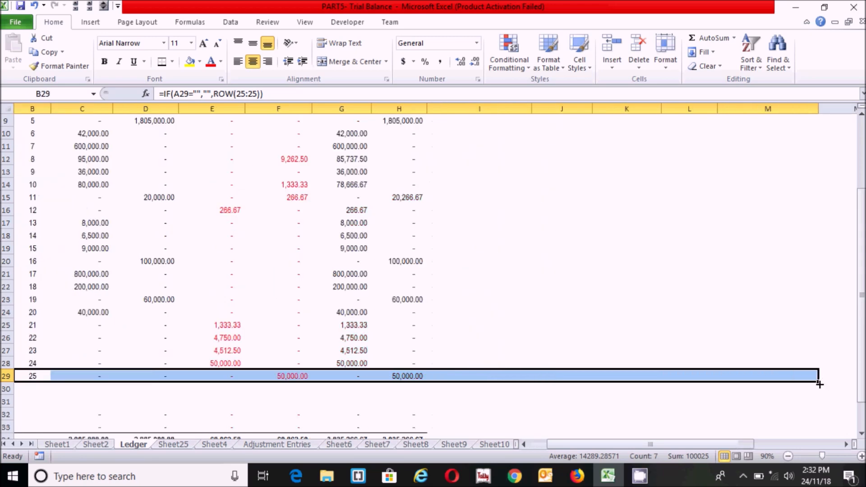
drag(819, 382, 820, 428)
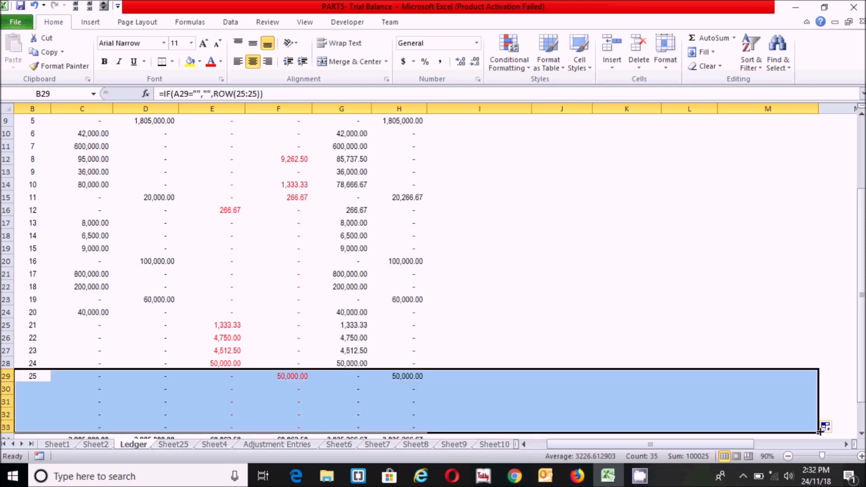
click(514, 384)
scroll(433, 271, up, 3)
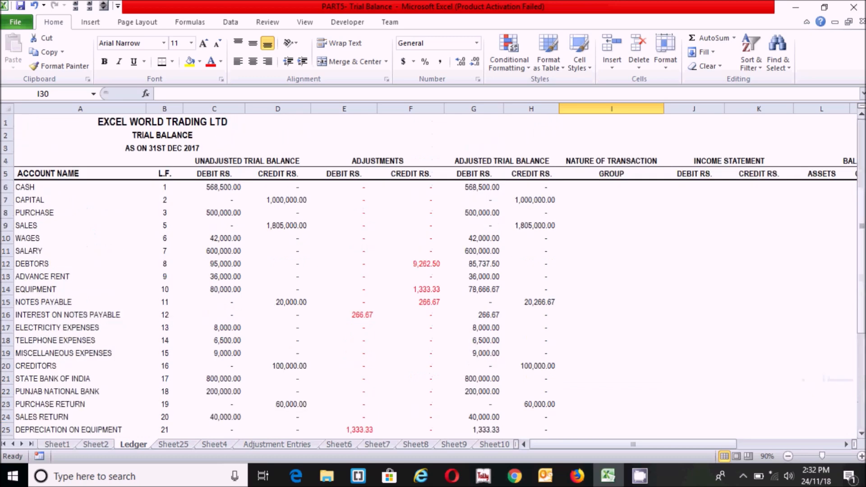
Enter ASSETS as the group for CASH and CAPITAL for CAPITAL in column I
click(616, 190)
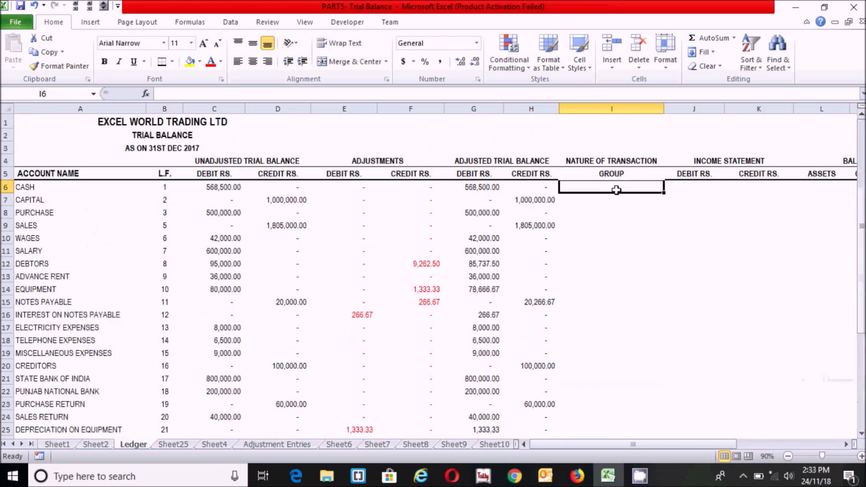
drag(54, 200, 59, 383)
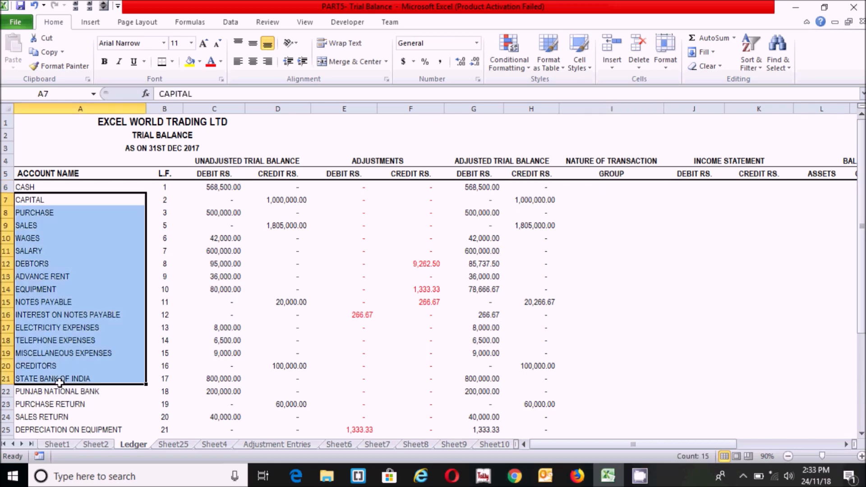
click(72, 364)
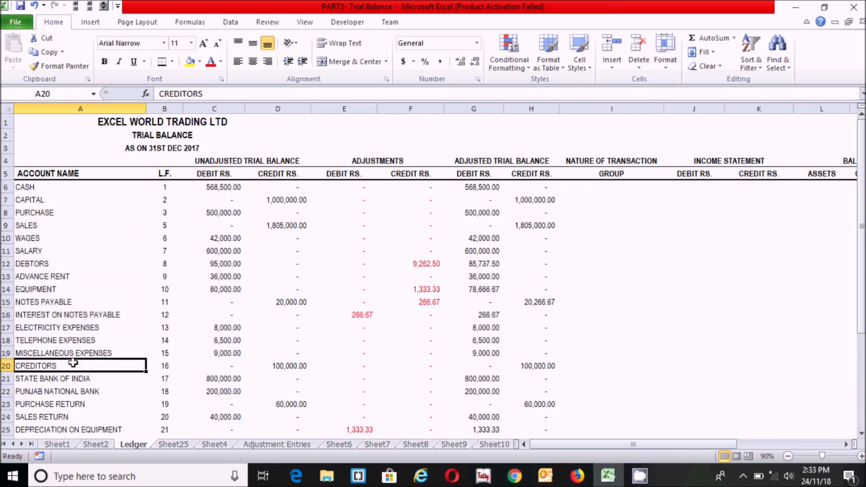
click(610, 188)
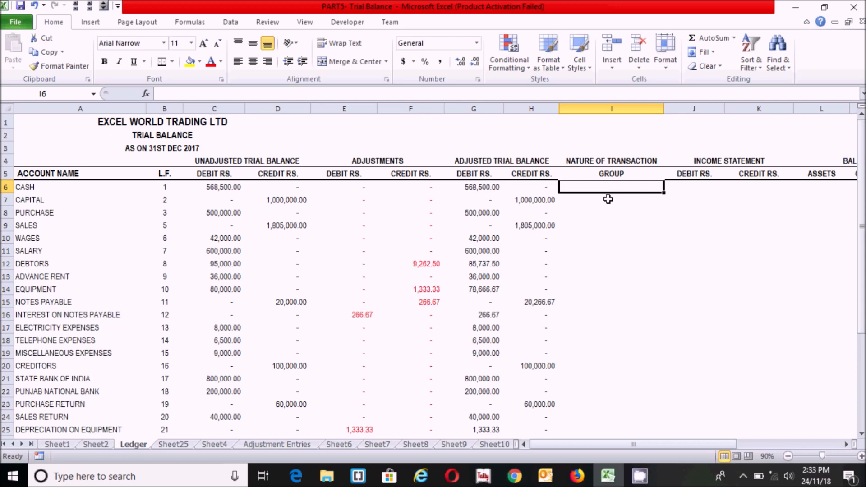
text(ASSETS)
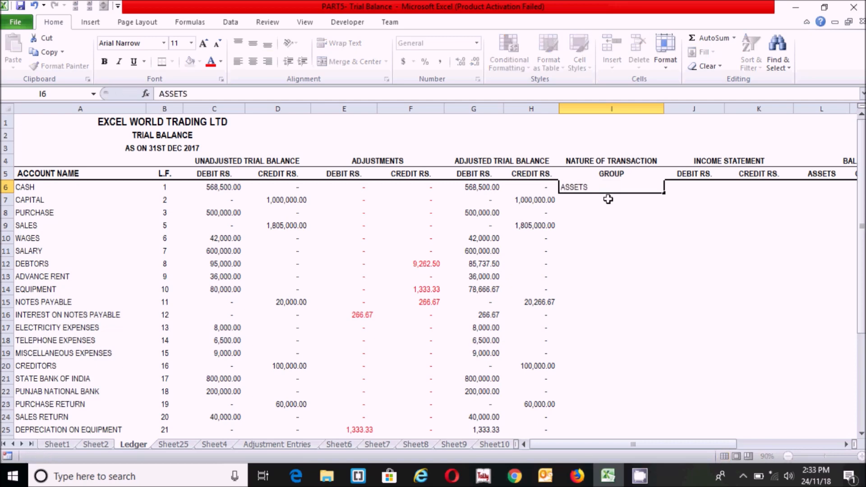
key(Return)
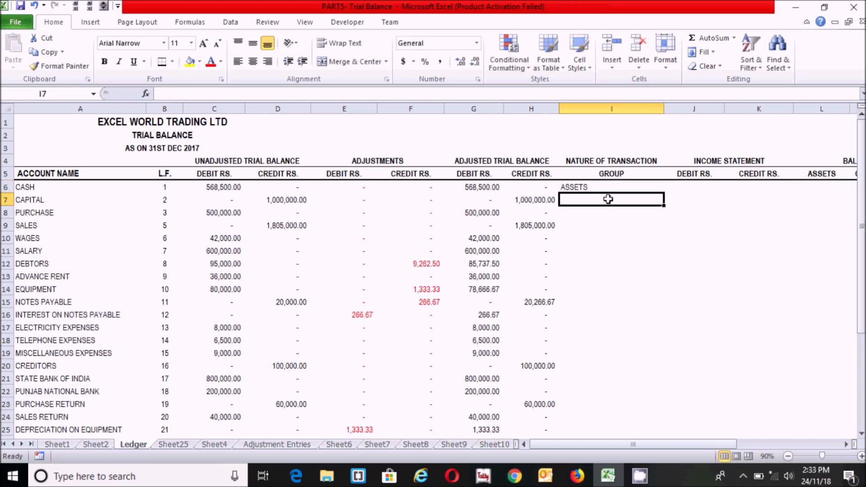
text(C)
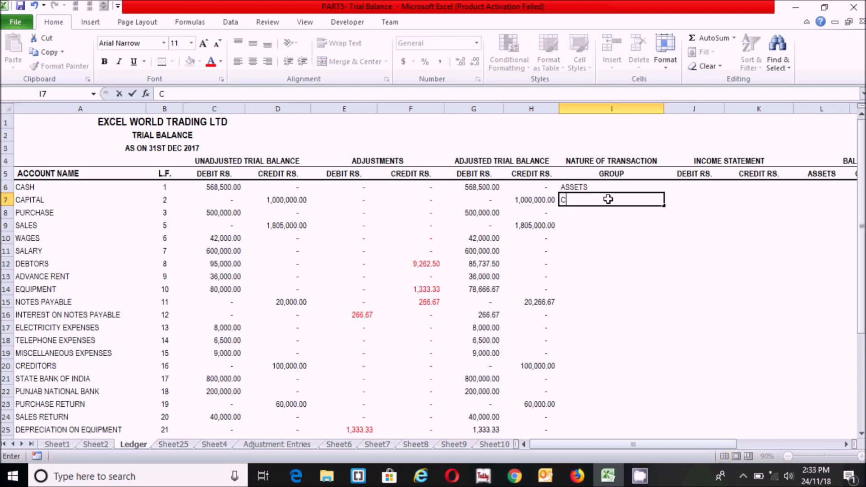
text(APITAL)
key(Return)
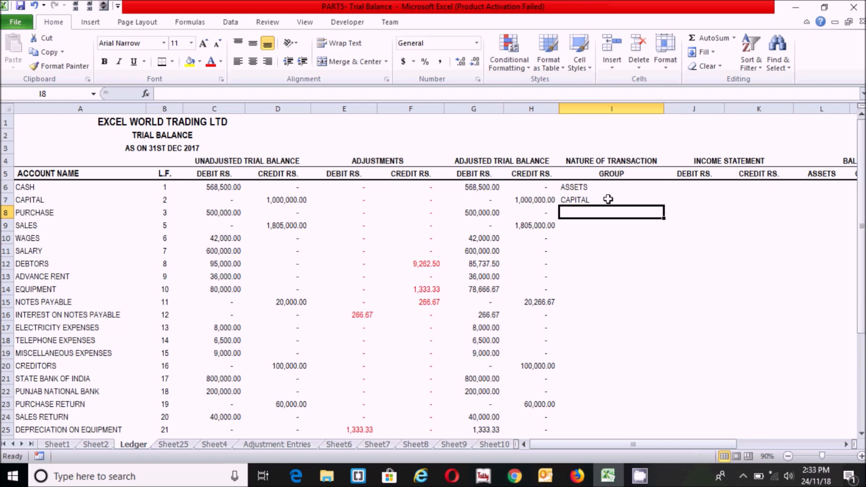
Group PURCHASE and WAGES as DIRECT EXPENSES and SALES as DIRECT INCOME
text(DIRE)
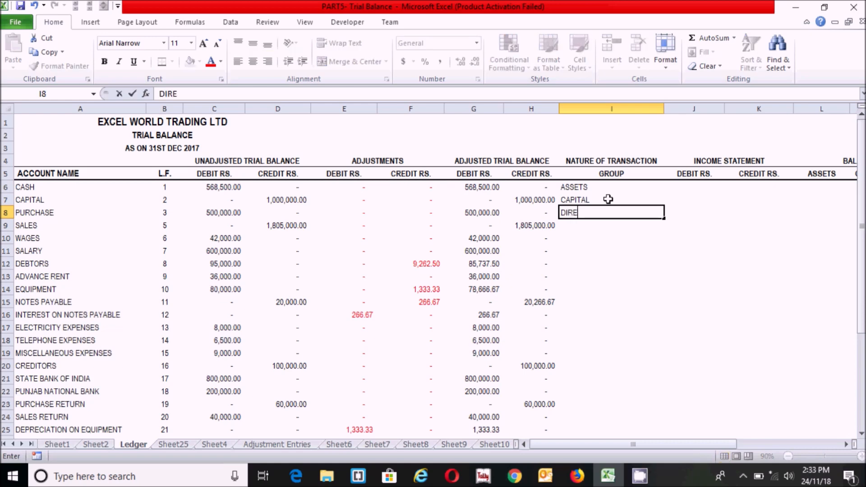
text(CT EXPENSES)
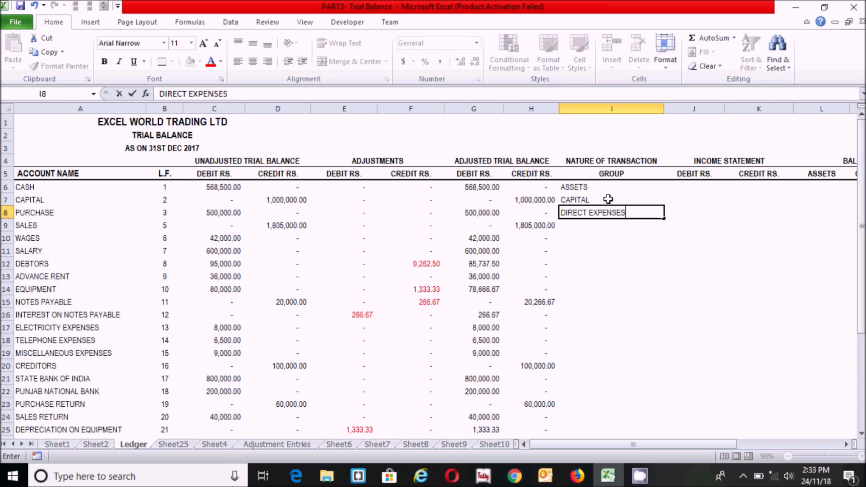
key(Return)
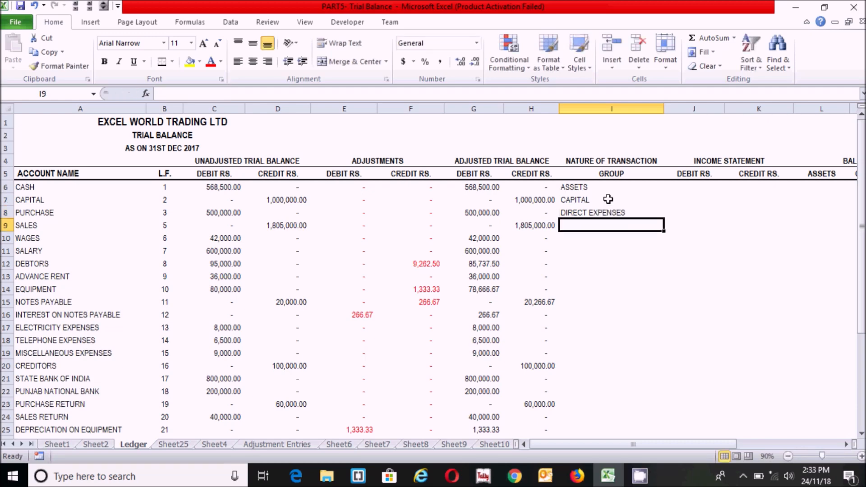
text(DIRECT INCOME)
key(Return)
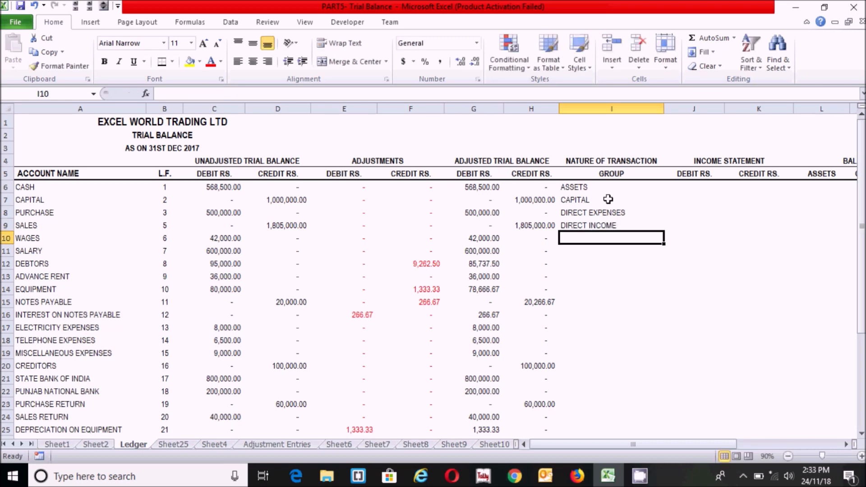
text(DIR)
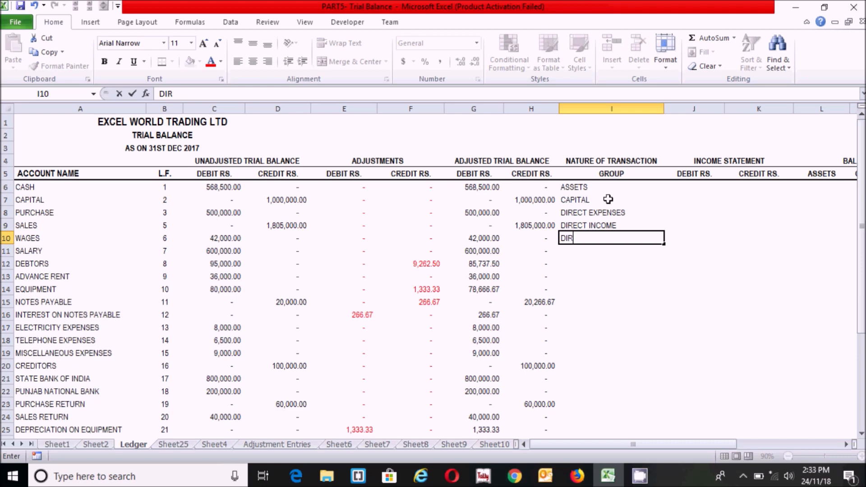
text(ECT EXPENSES)
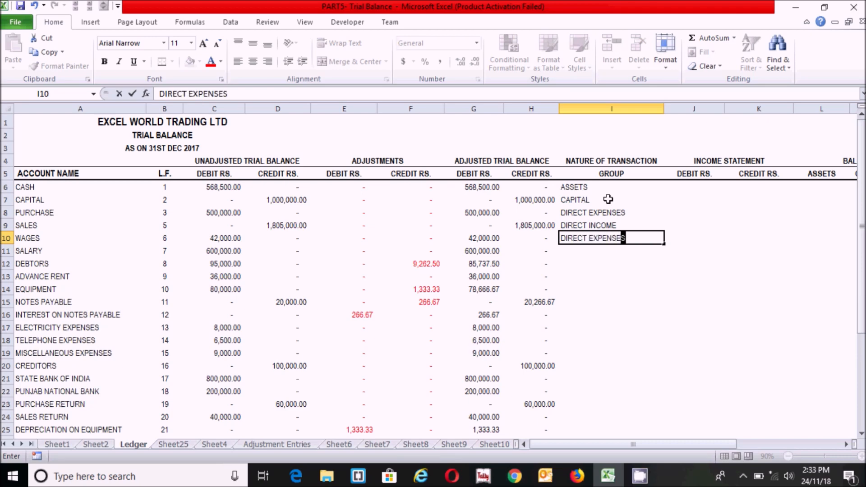
key(Return)
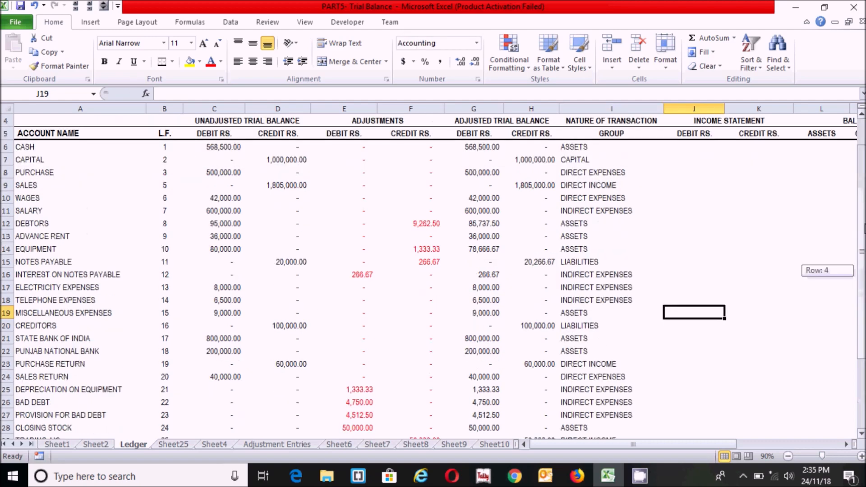
Fill in the groups for the remaining accounts down column I
drag(861, 266, 860, 271)
click(587, 377)
click(595, 313)
drag(860, 230, 859, 208)
click(690, 186)
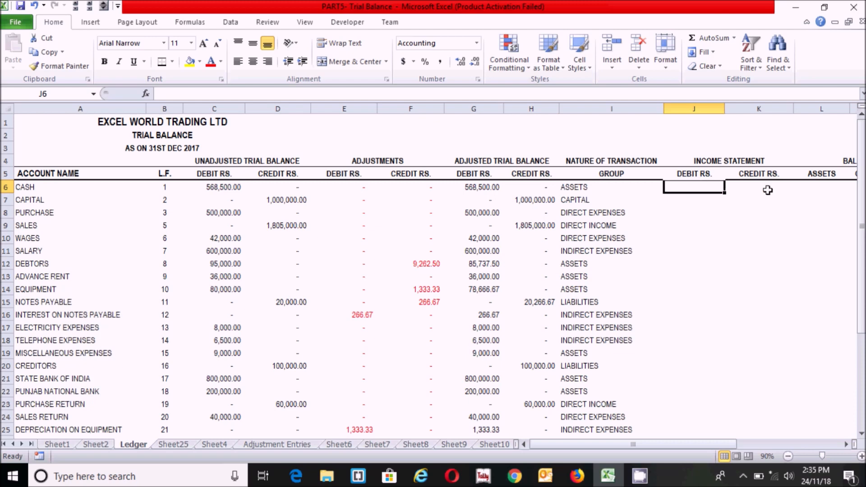
drag(709, 185, 744, 187)
click(697, 187)
text(=)
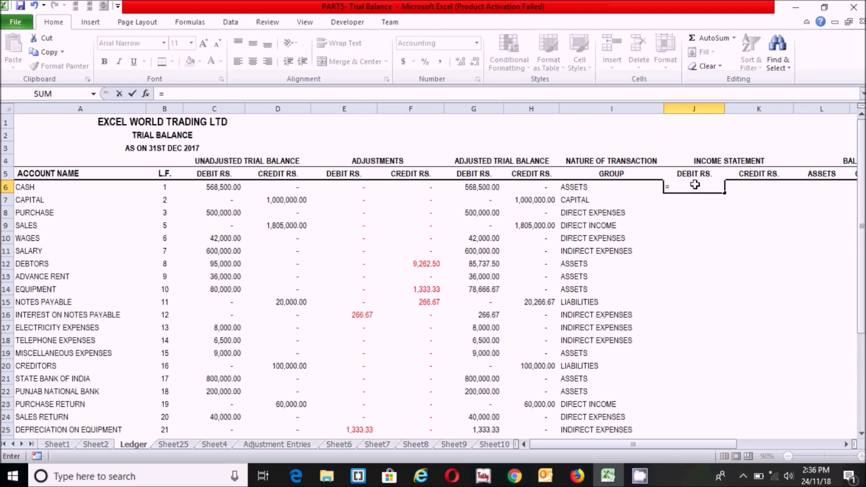
text(IF)
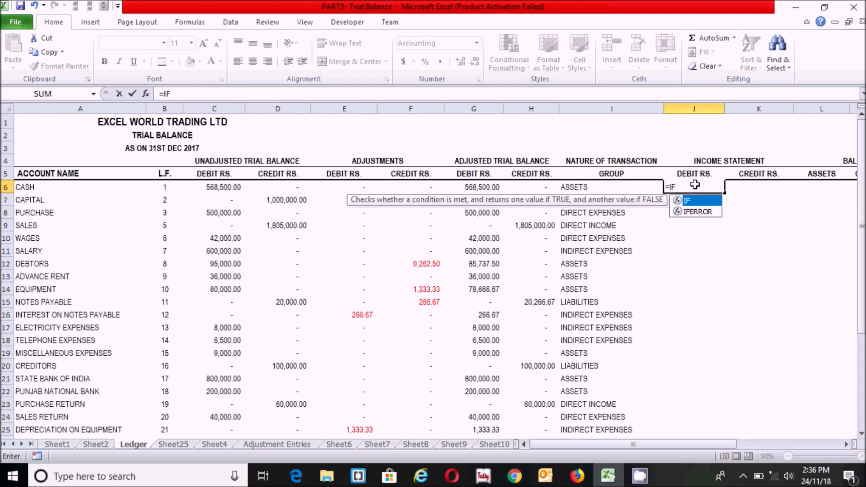
text((OR()
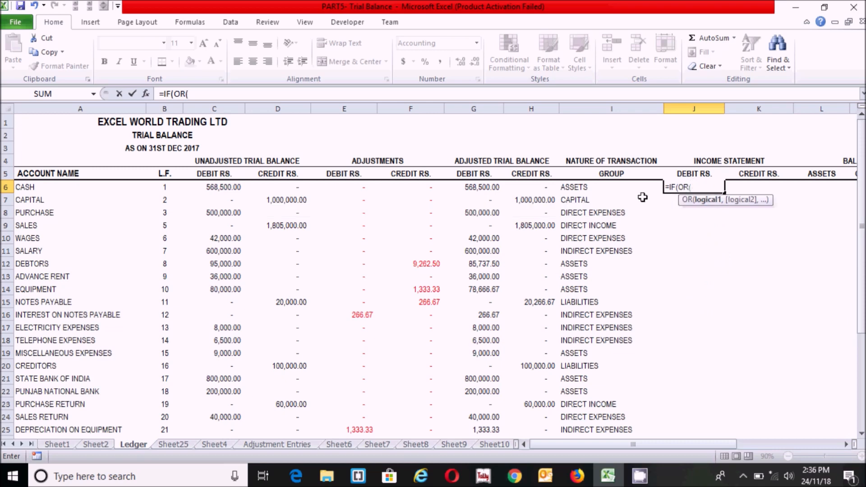
In J6, enter =IF(OR(I6="DIRECT EXPENSES",I6="INDIRECT EXPENSES"),G6,0)
click(589, 187)
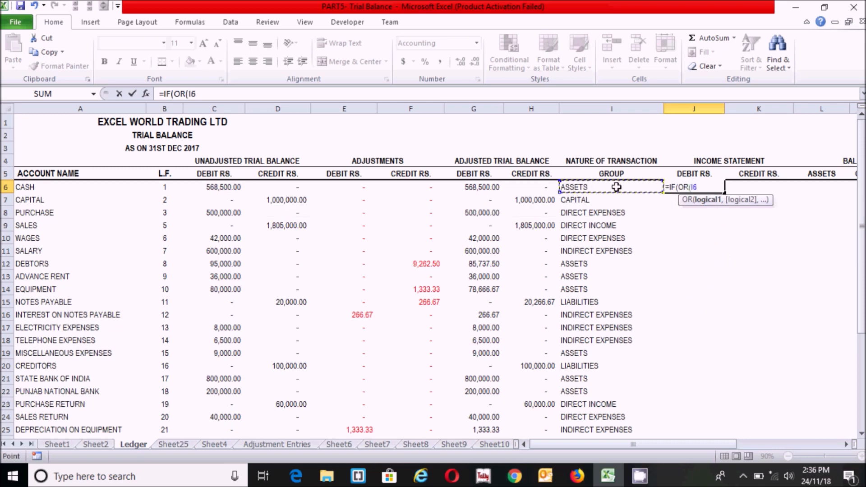
text(=")
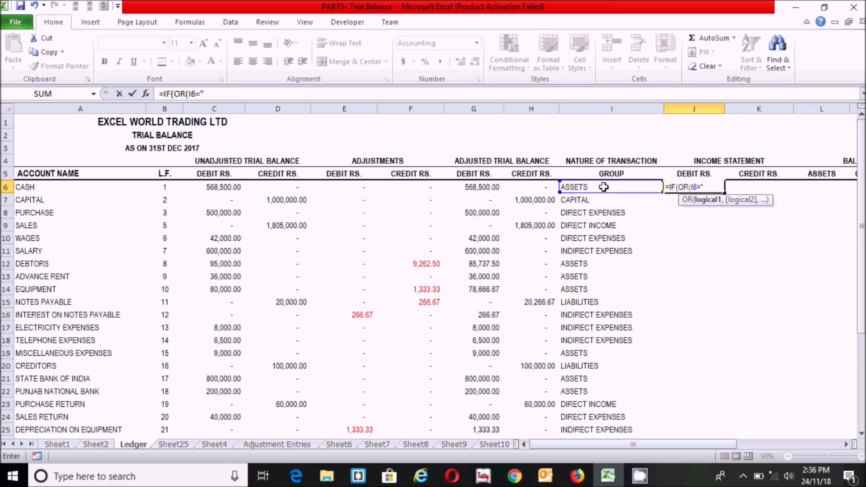
text(DIRECT EXPENSE)
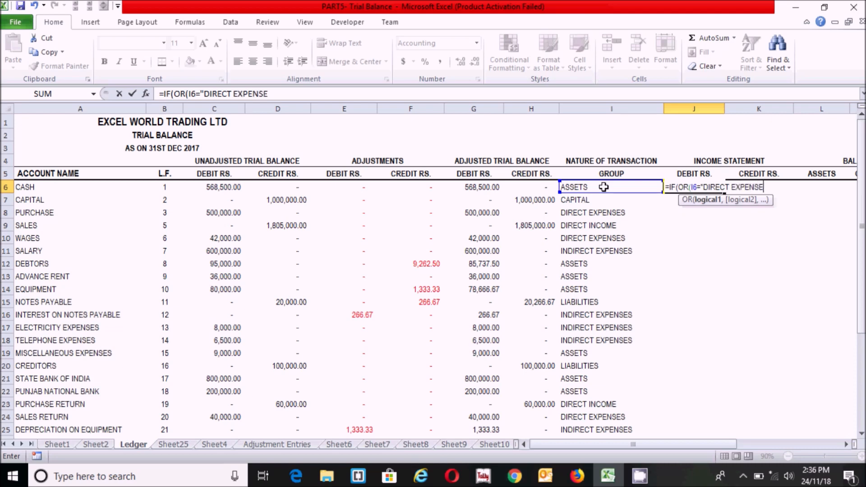
text(S",)
click(611, 187)
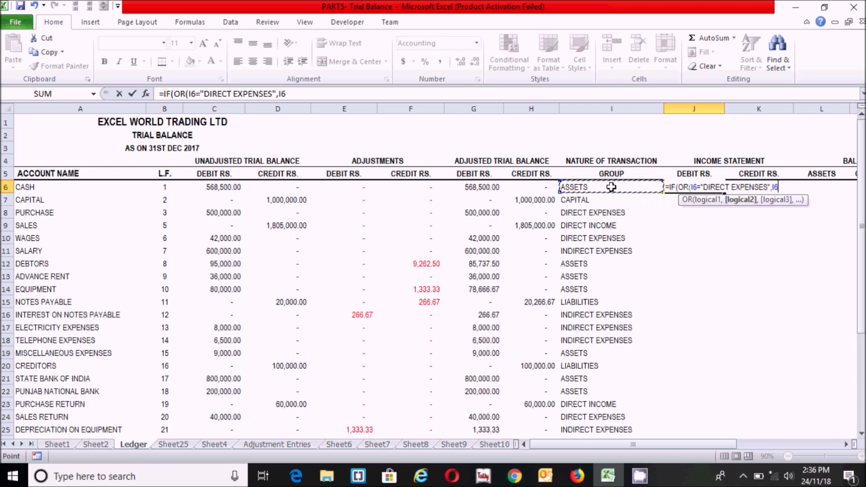
text(="INDIRECT EXPENSES)
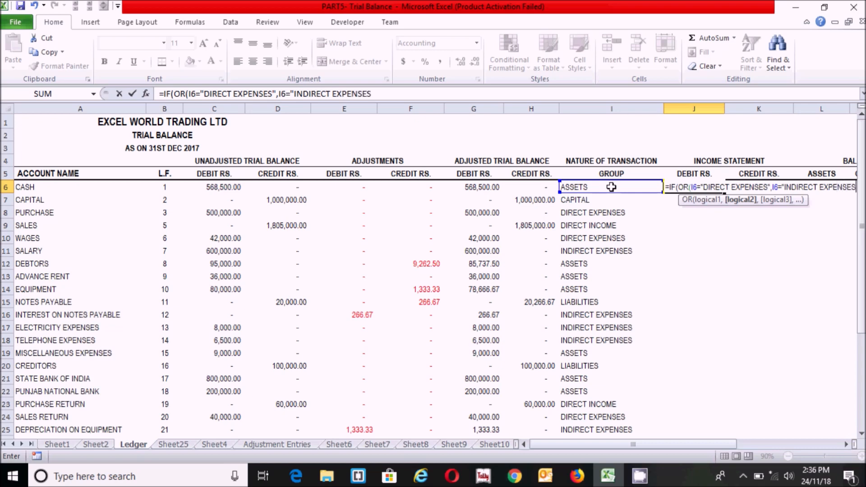
text("),)
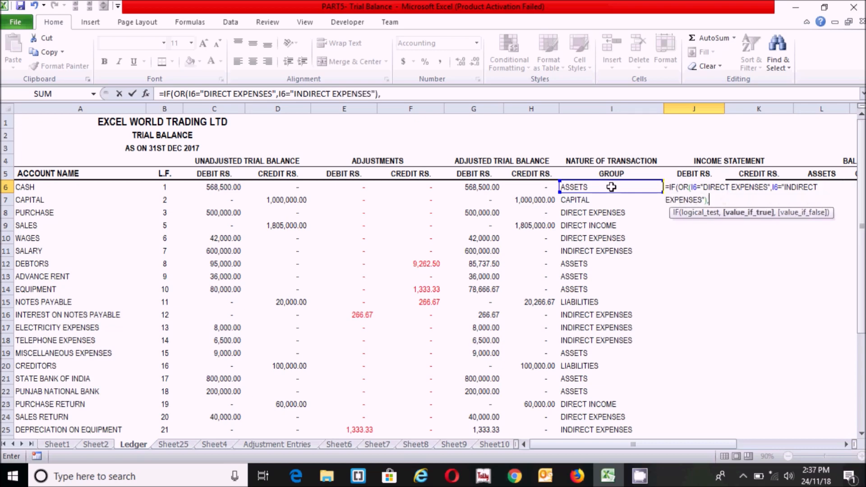
click(477, 187)
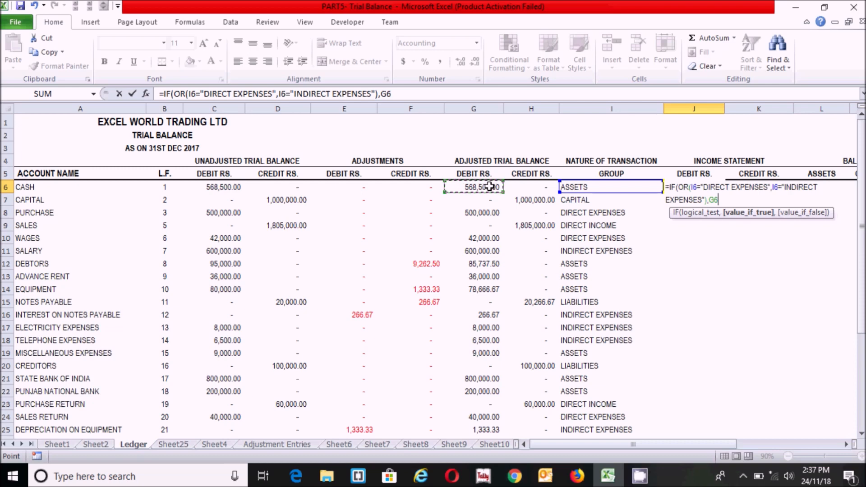
text(,0)
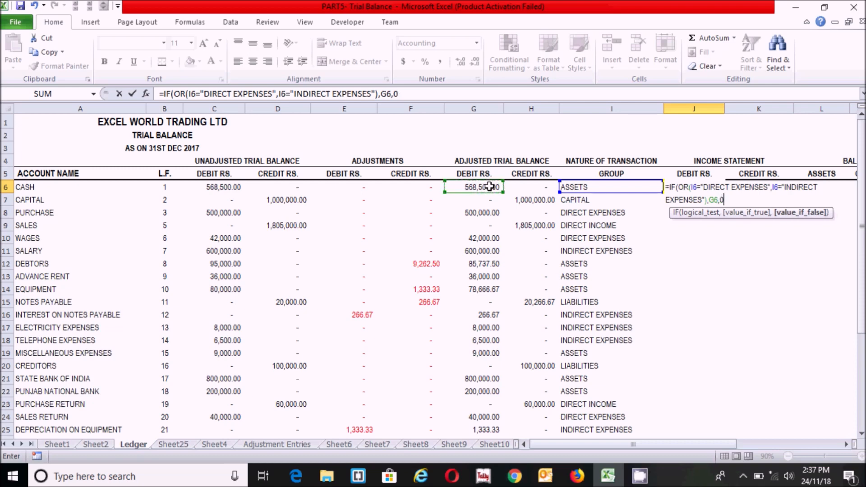
text())
key(Return)
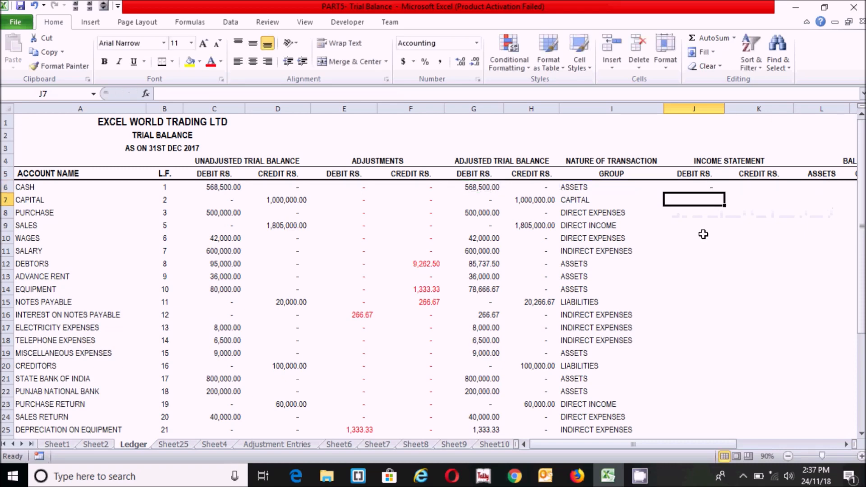
In K6, enter =IF(OR(I6="DIRECT INCOME",I6="INDIRECT INCOME"),H6,0)
click(751, 185)
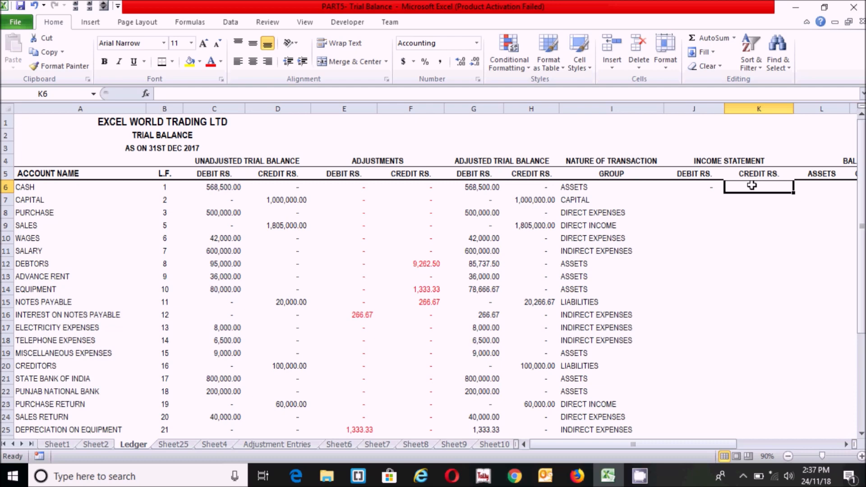
text(=)
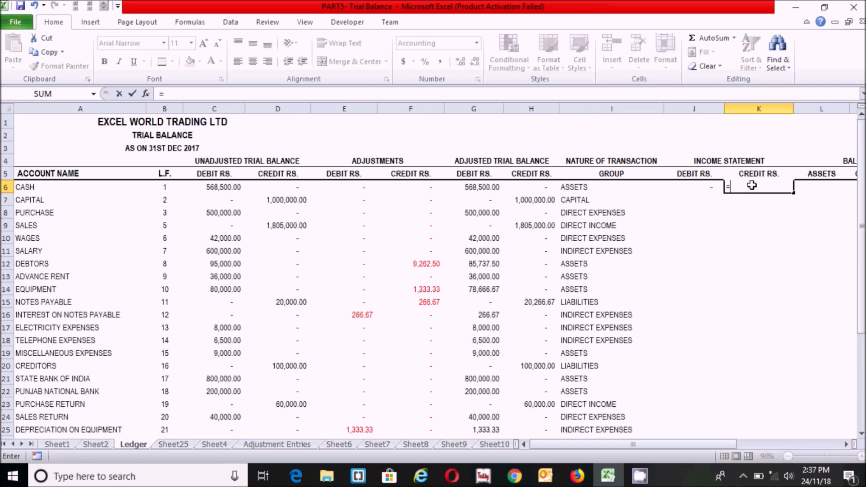
text(IF)
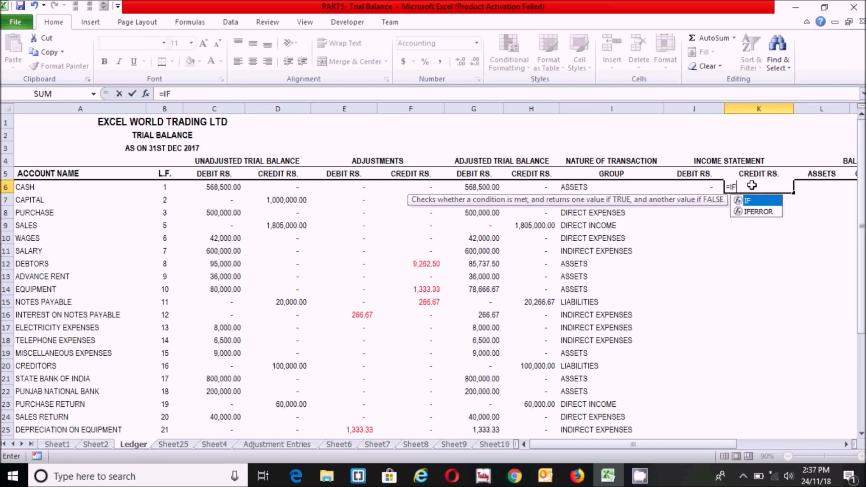
text(()
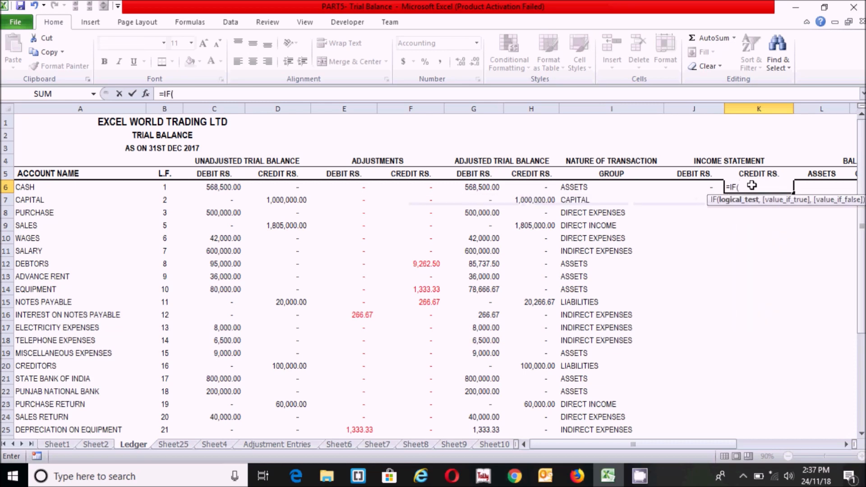
text(OR()
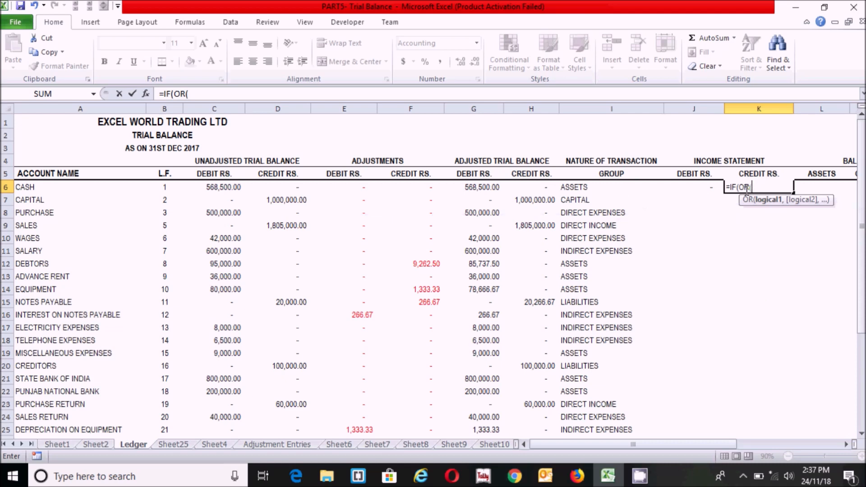
click(580, 187)
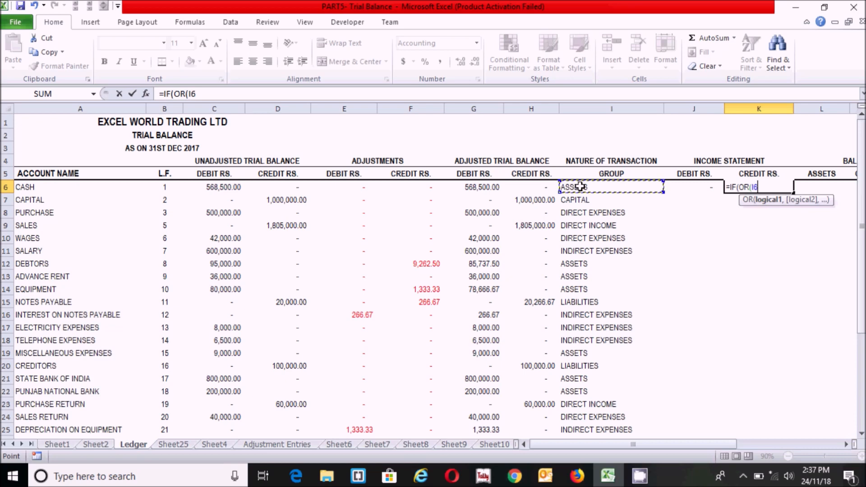
text(="D)
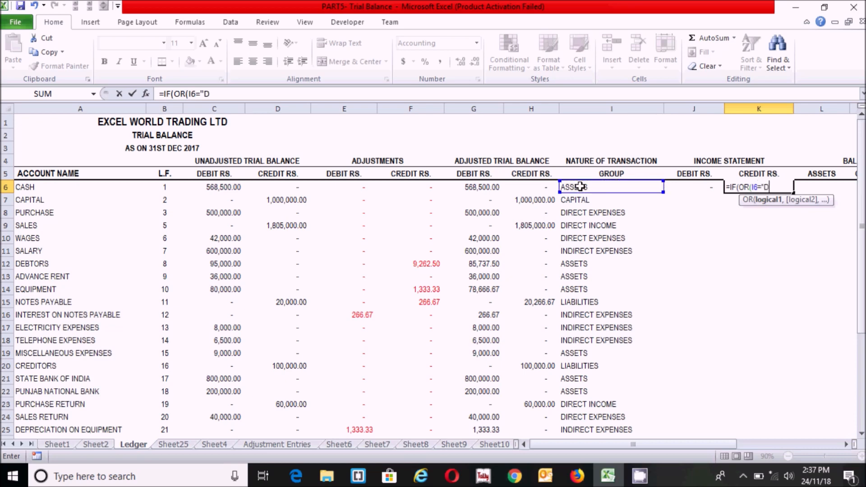
text(IRECT INCOME)
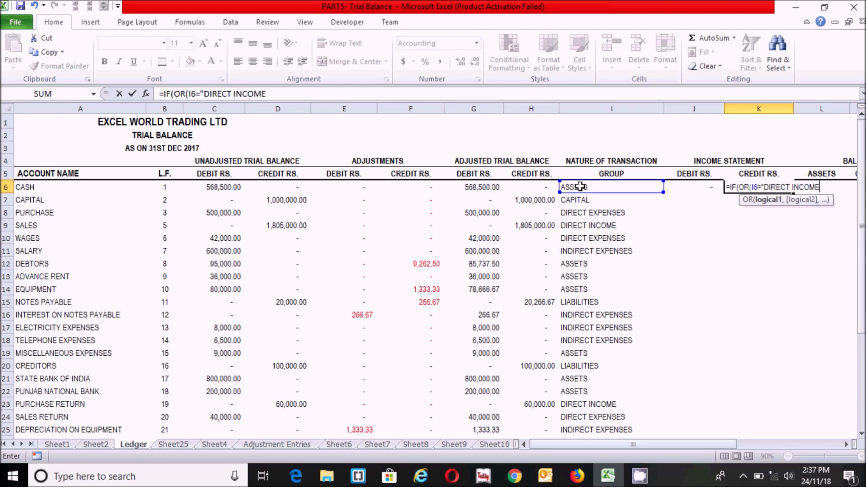
text(",)
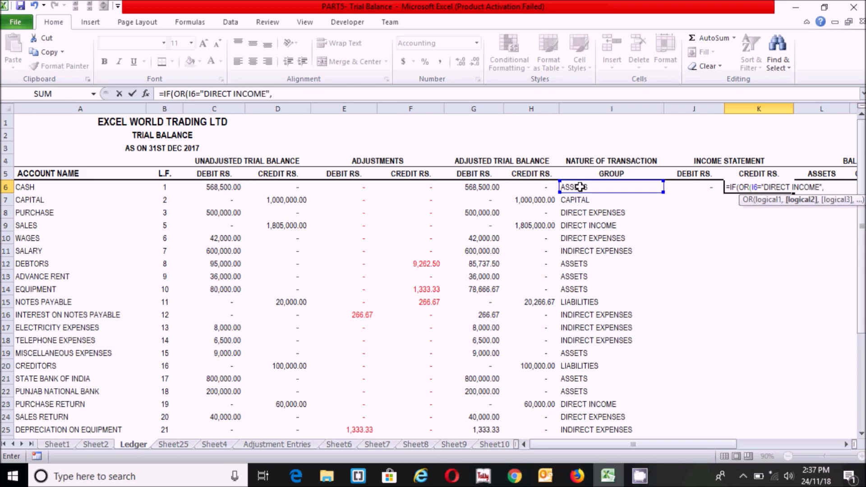
click(579, 187)
text(="INDI)
text(RECT I)
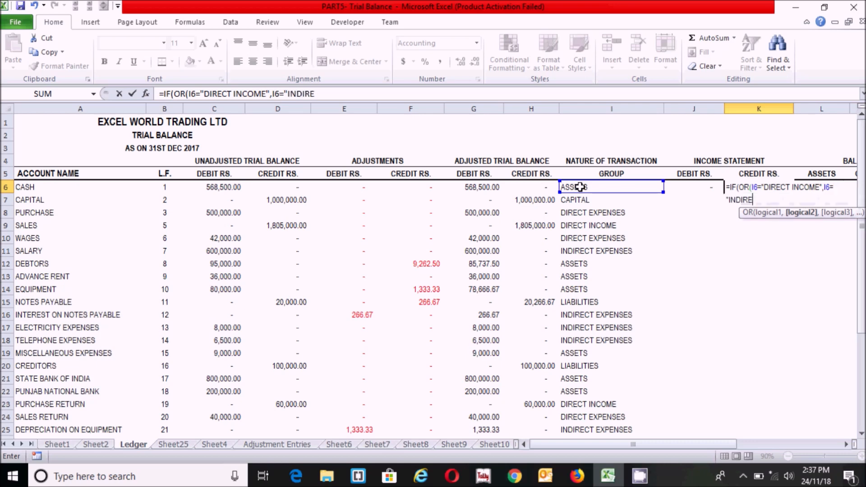
text(NCOME"),)
click(532, 185)
text(,0))
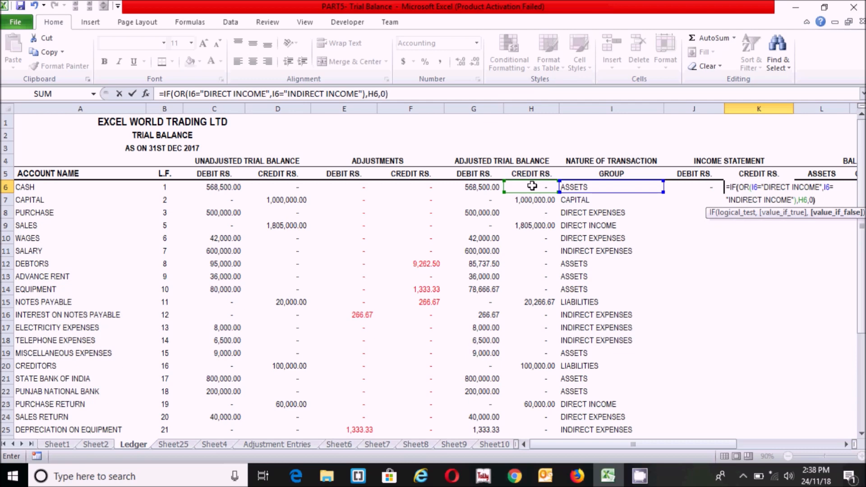
key(Return)
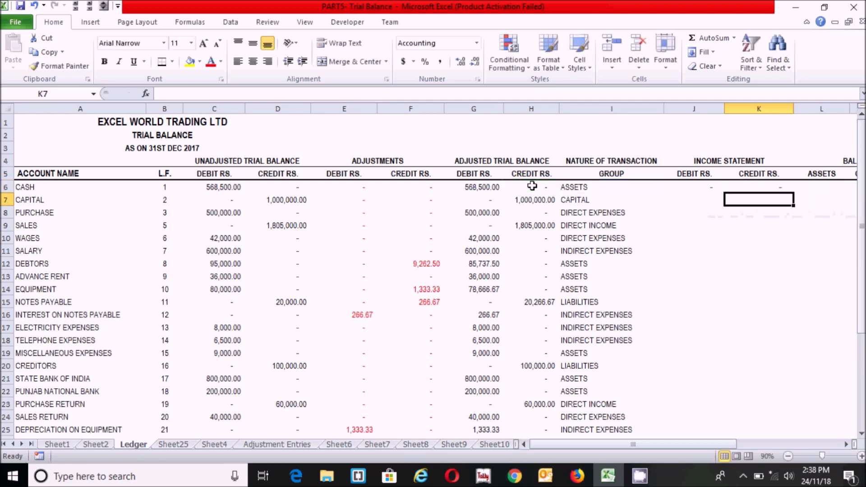
click(701, 188)
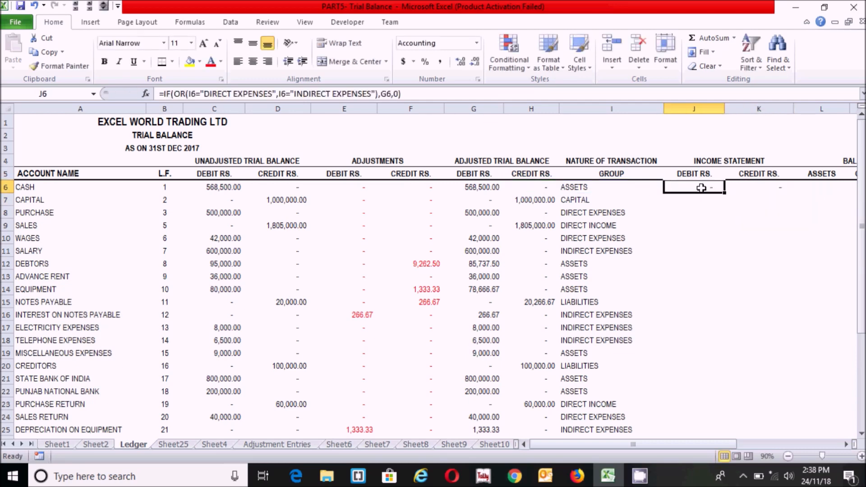
Copy the J6:K6 formulas down to row 33 and spot-check rows like PURCHASE, WAGES and SALARY
drag(697, 188, 782, 417)
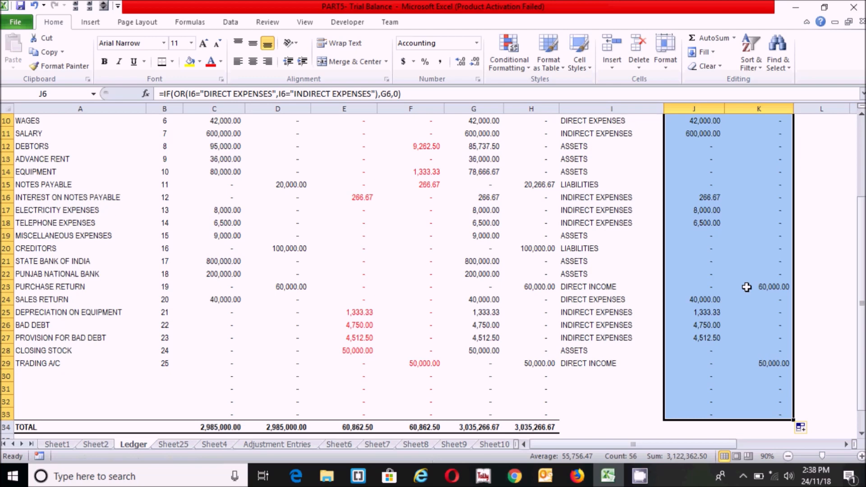
scroll(861, 293, up, 2)
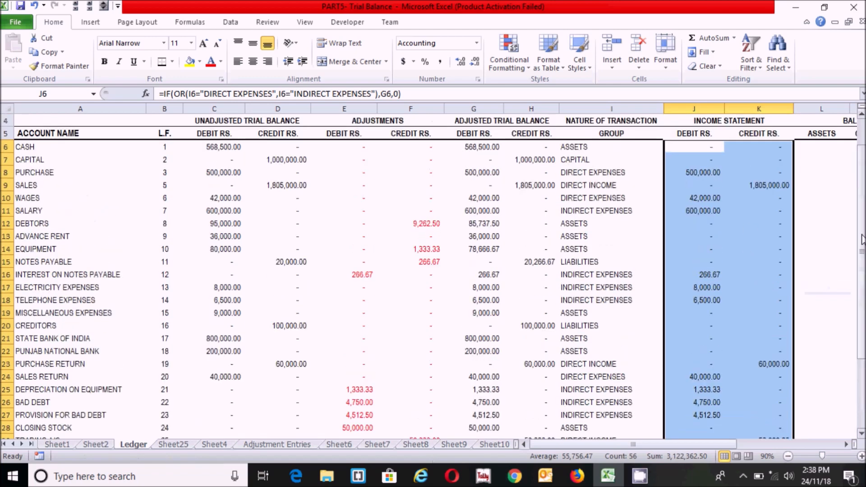
click(758, 172)
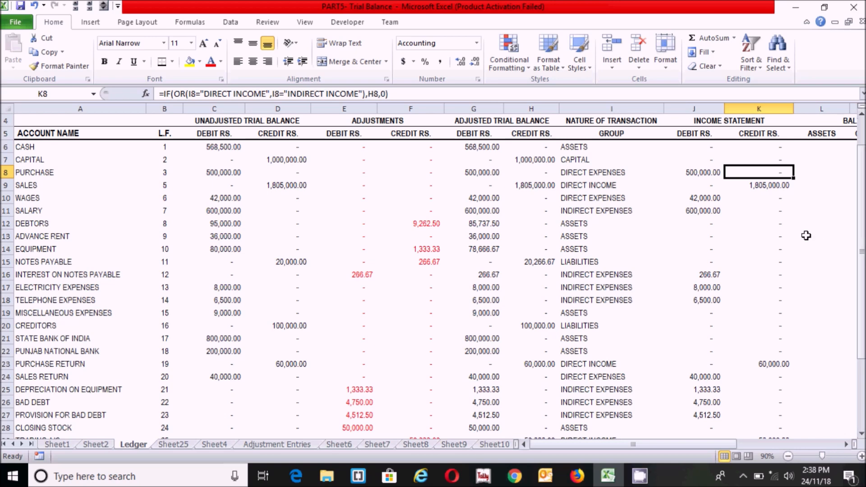
click(716, 222)
click(719, 198)
click(717, 261)
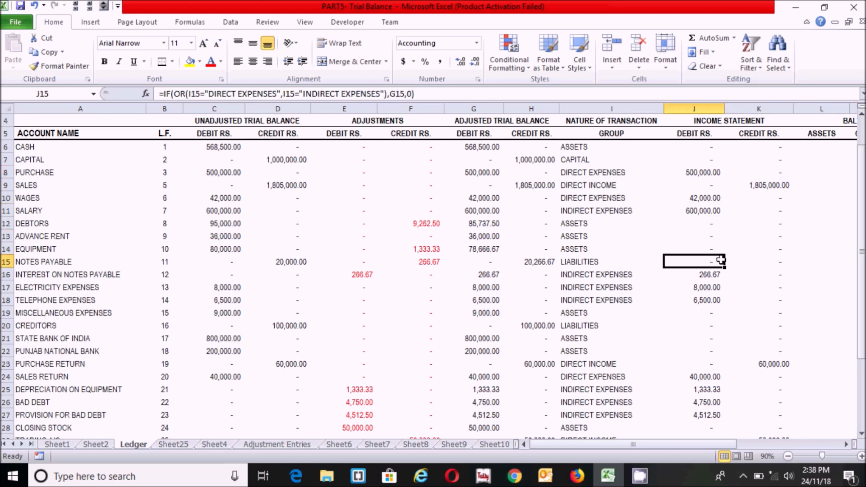
click(731, 213)
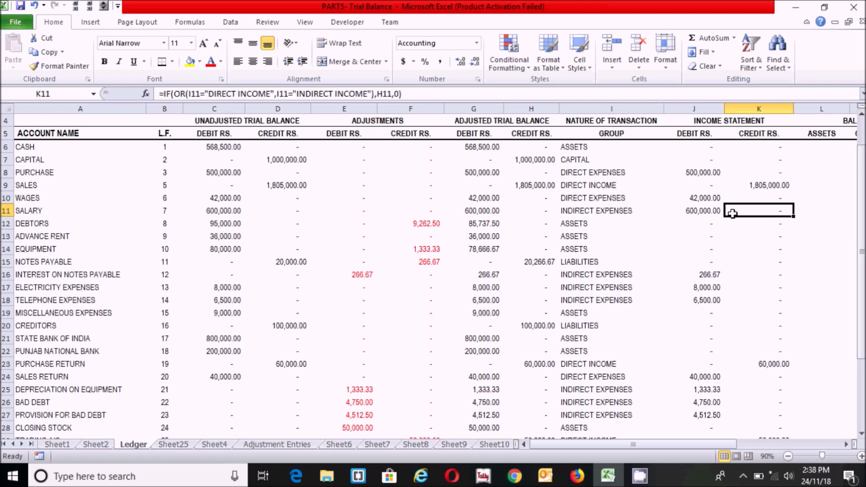
click(604, 174)
click(748, 214)
scroll(586, 270, right, 2)
click(523, 145)
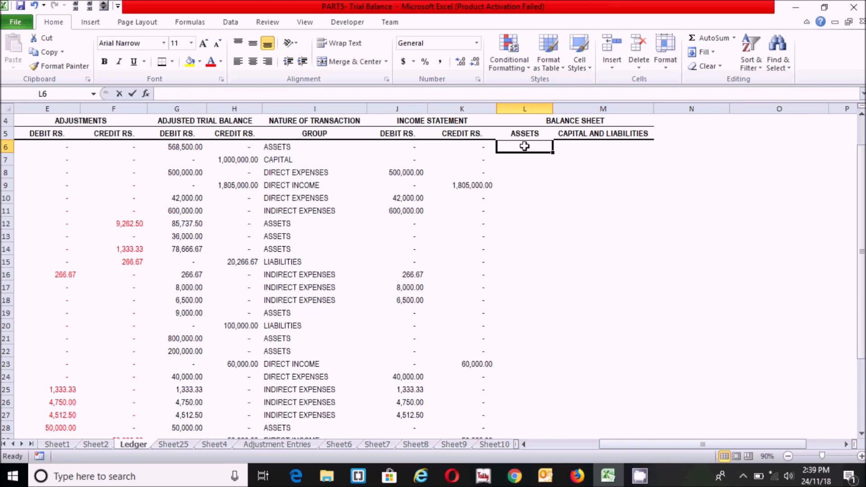
Enter =IF(AND(G6=0,I6="ASSETS"),-H6,IF(I6="ASSETS",G6,0)) in L6, giving 568500 for CASH
text(=if(and()
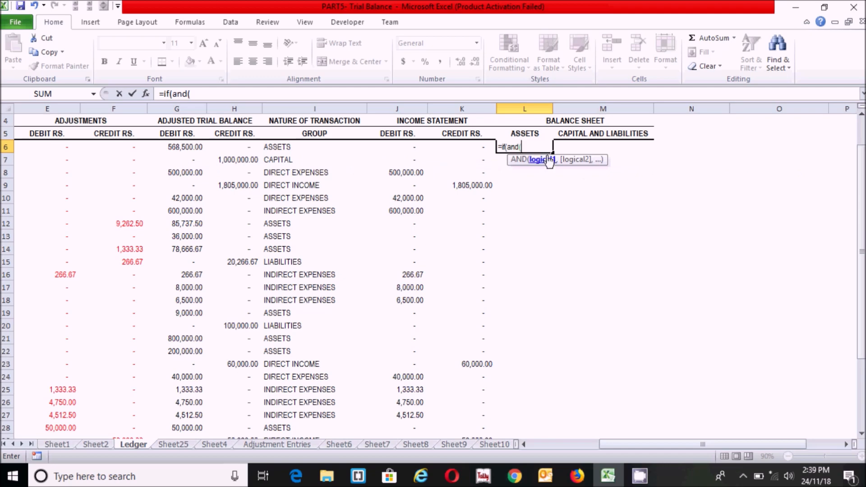
click(185, 147)
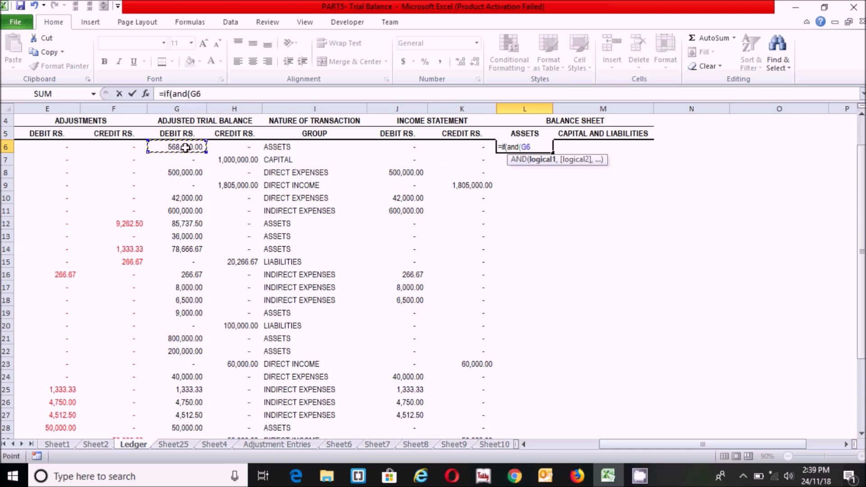
text(=0,)
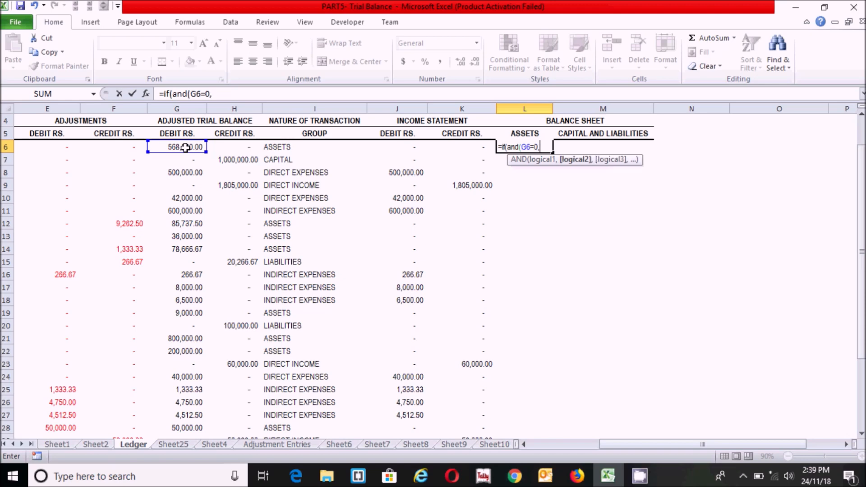
click(269, 148)
text(=)
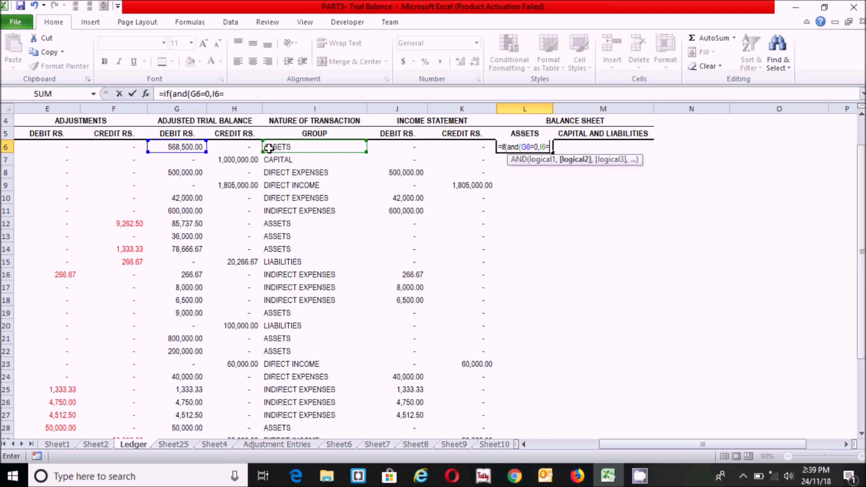
text("ASSETS")
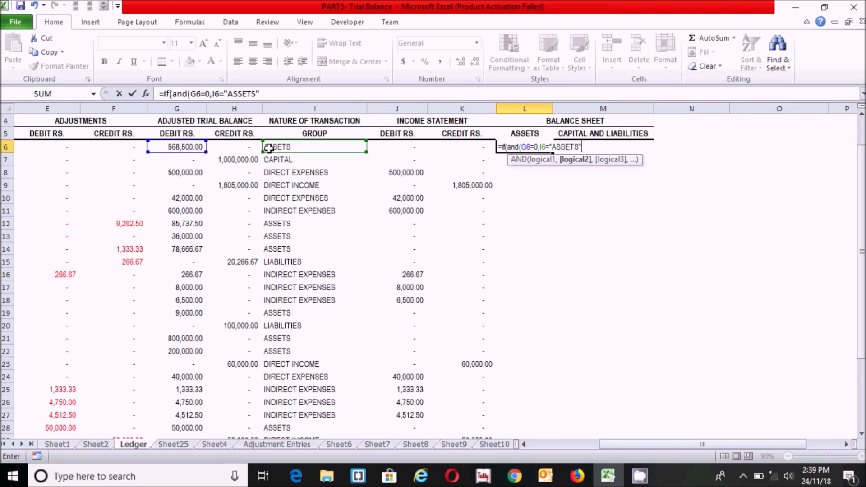
text(),)
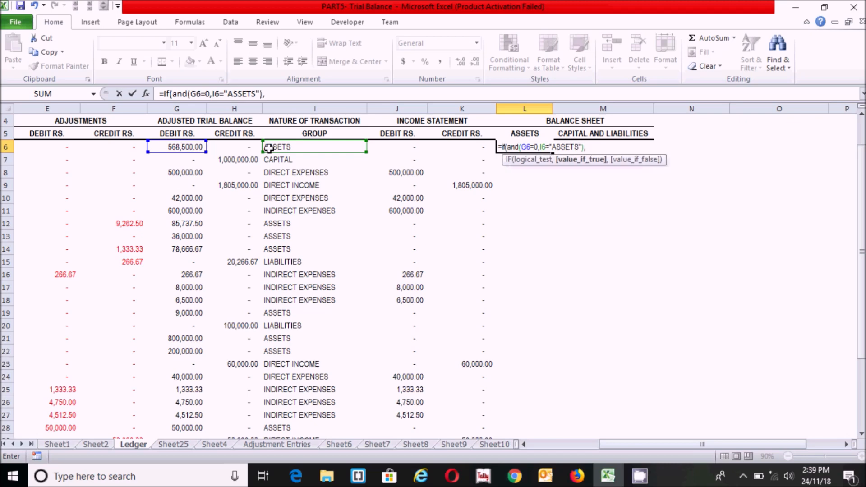
text(-)
click(228, 146)
text(,)
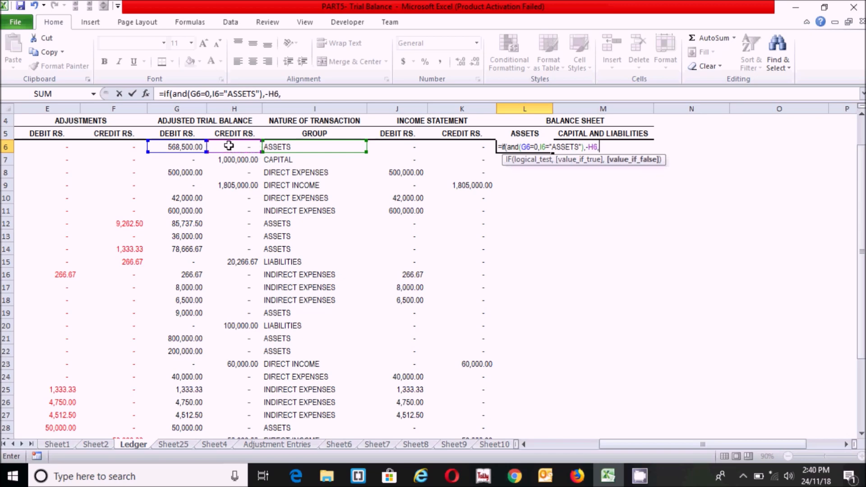
text(if)
key(Tab)
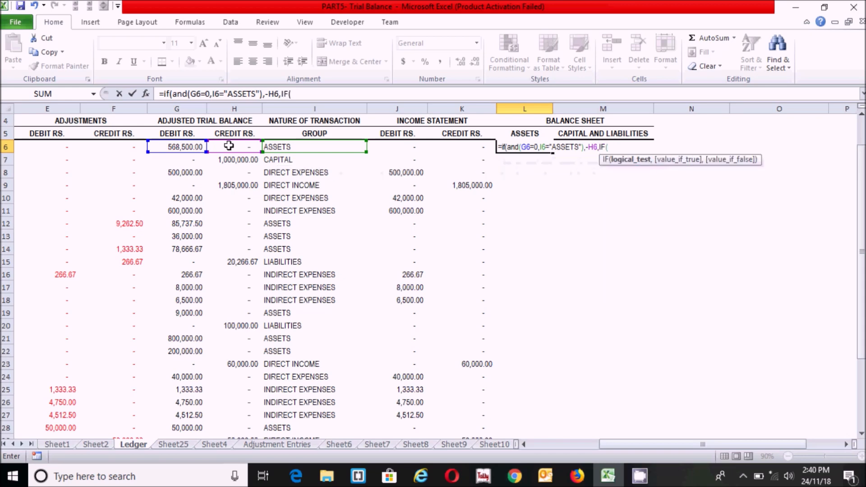
click(339, 144)
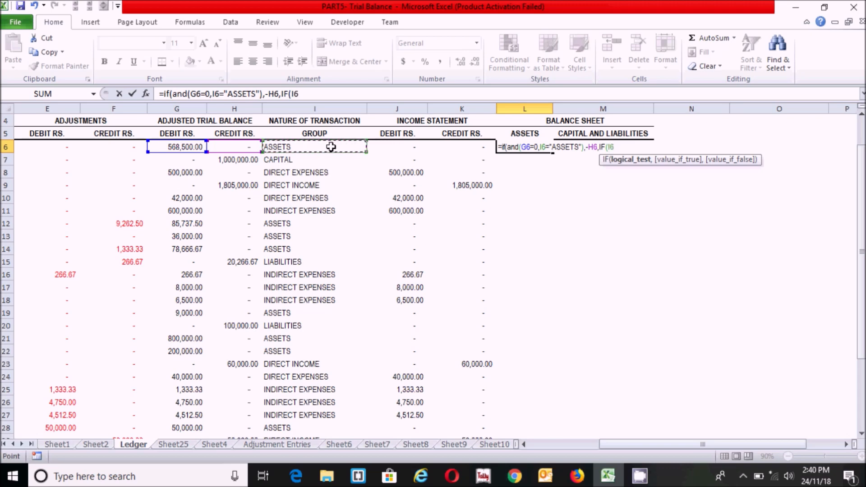
text(="ASSETS")
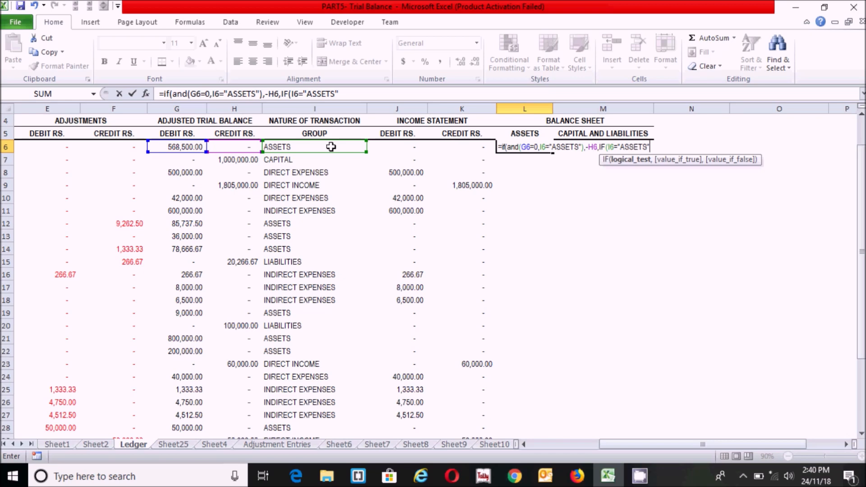
text(,)
click(182, 144)
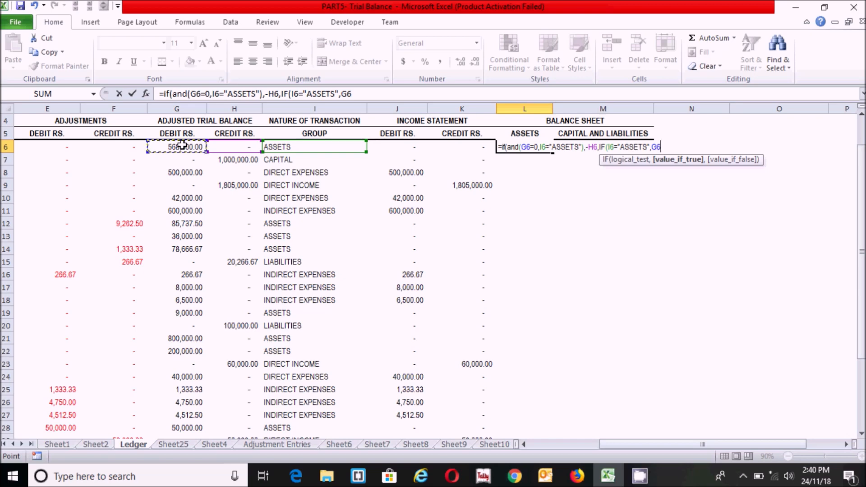
text(,0)))
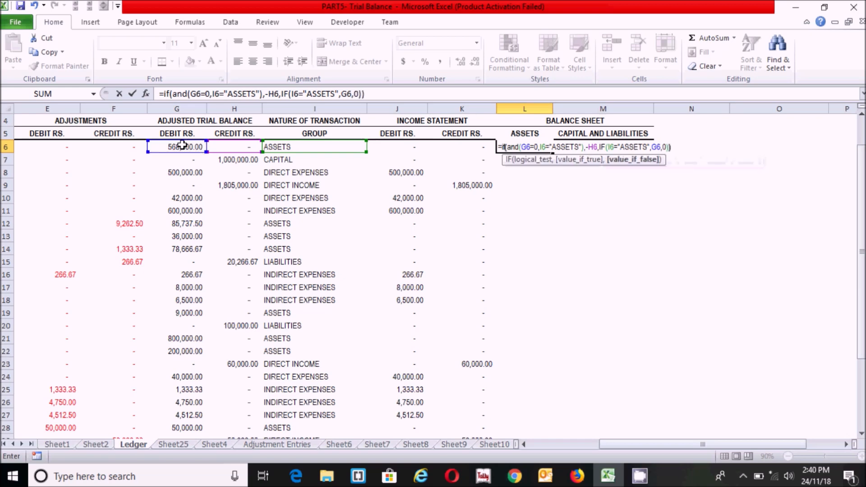
key(Return)
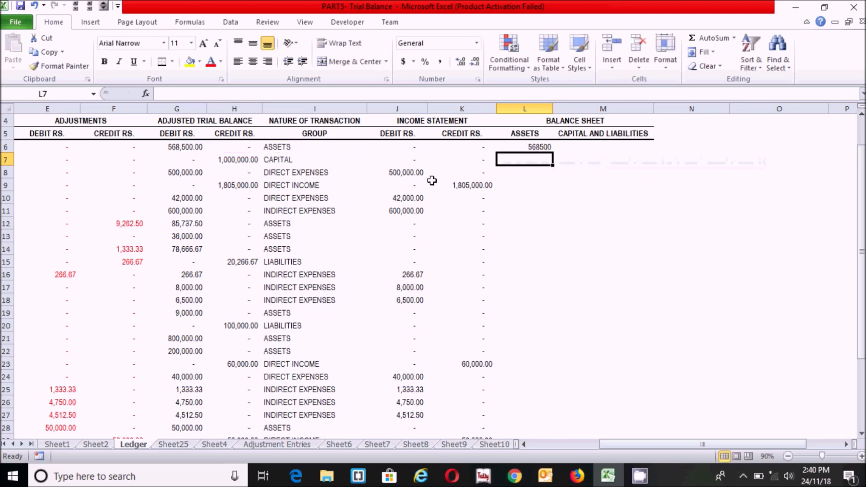
In M6, enter the CAPITAL/LIABILITIES IF formula returning H6, or -G6 when credit is 0, else 0
click(578, 147)
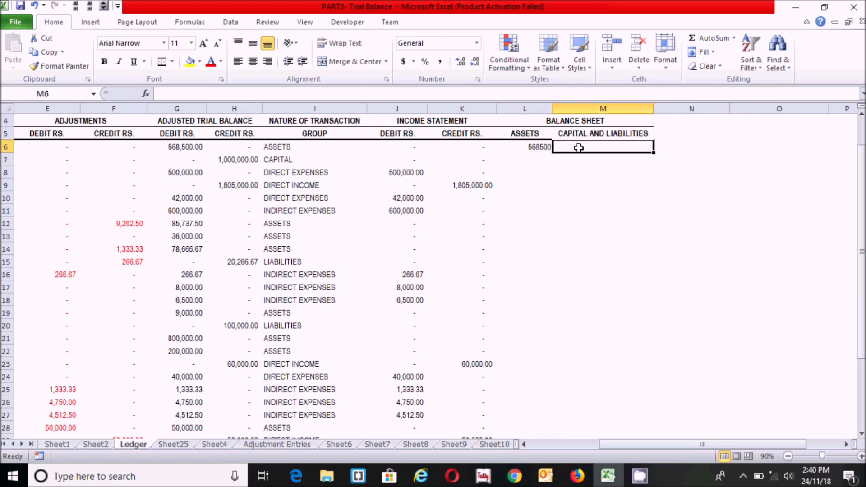
text(=IF()
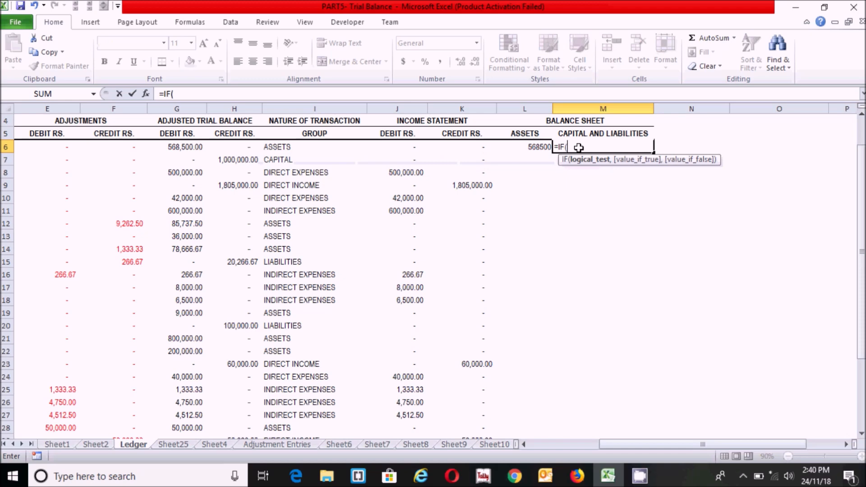
text(AND()
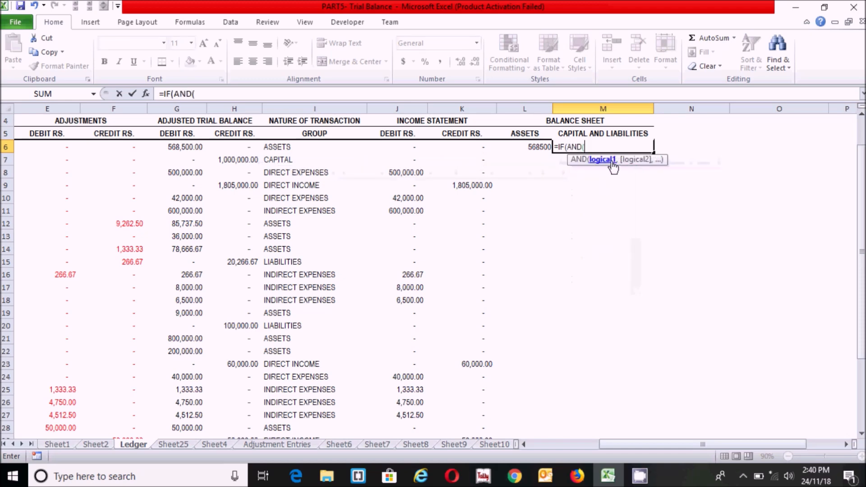
click(225, 147)
text(=0)
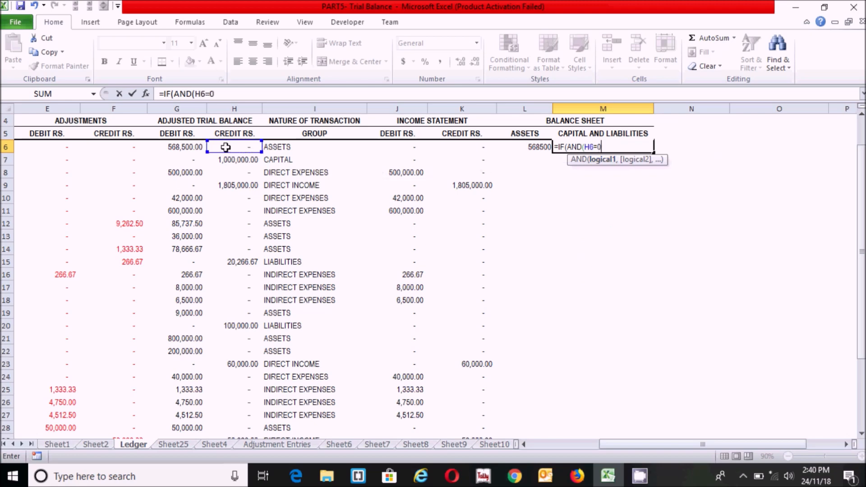
text(,O)
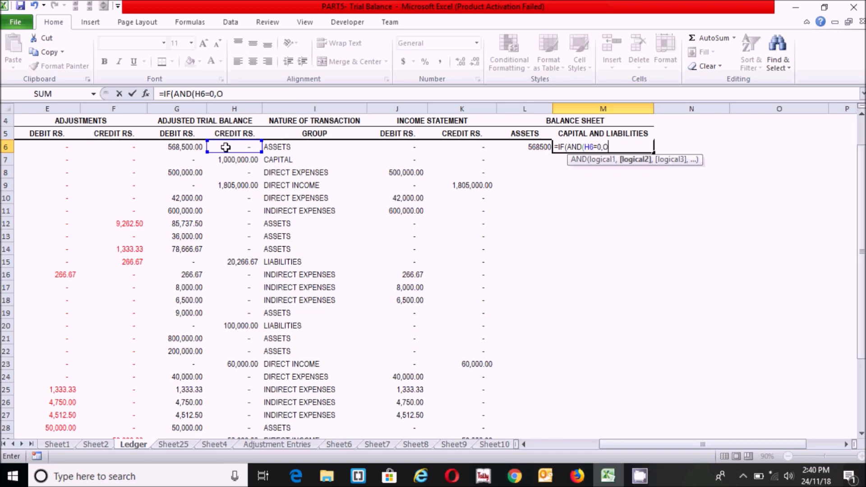
text(R()
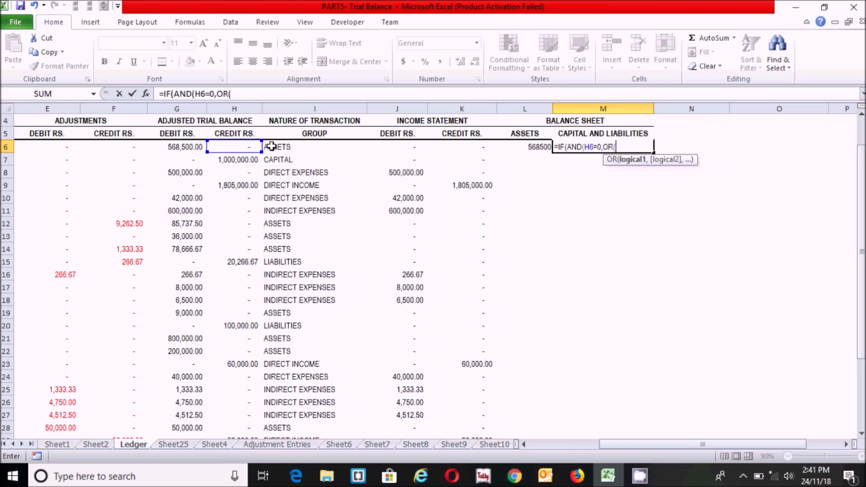
click(293, 147)
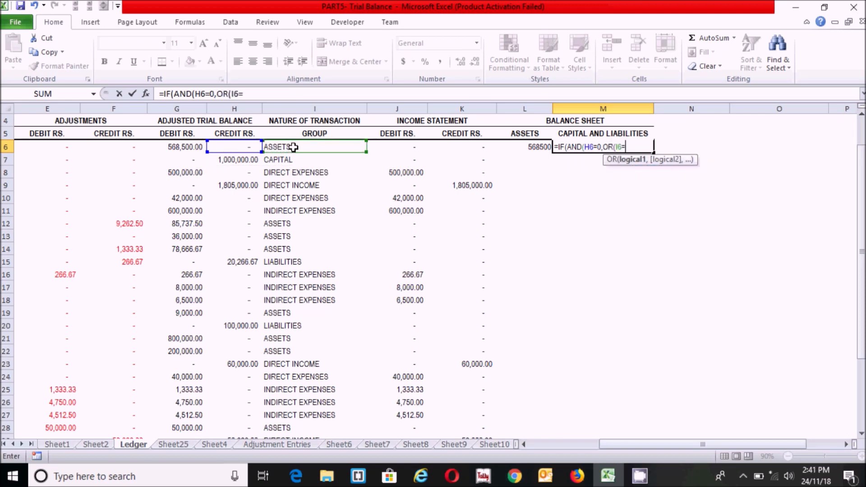
text(=)
text("CAPITAL)
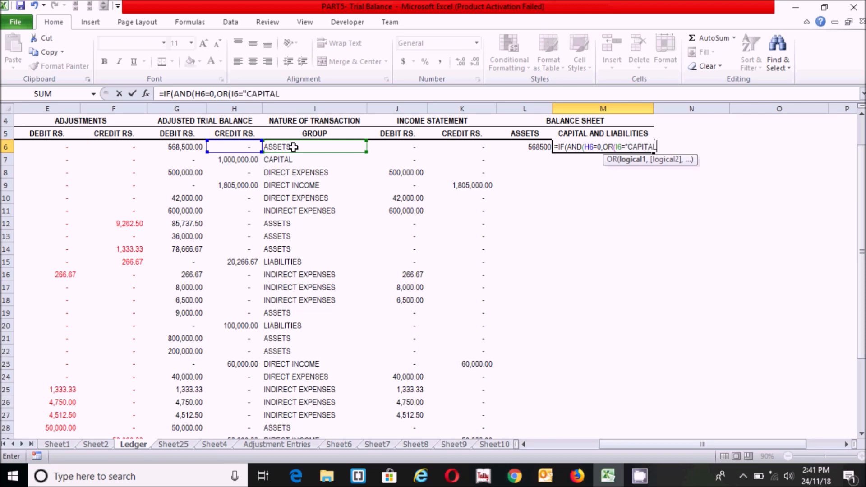
text(",)
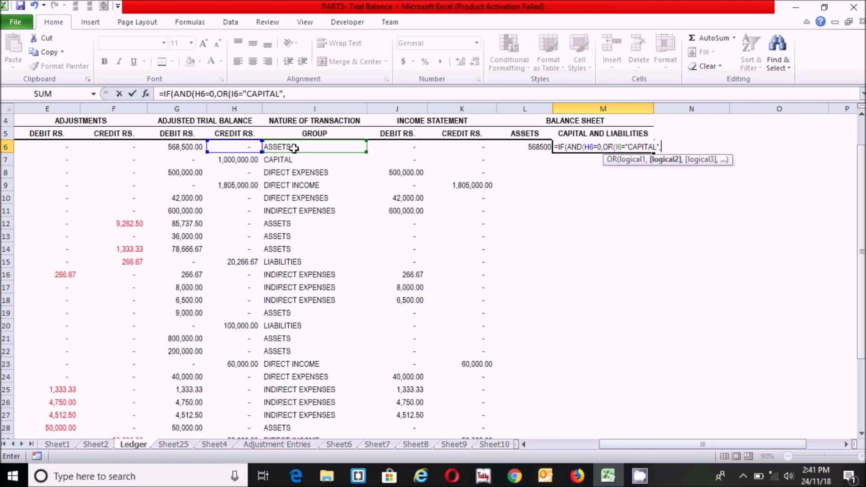
text(I6="LIABILITIES)
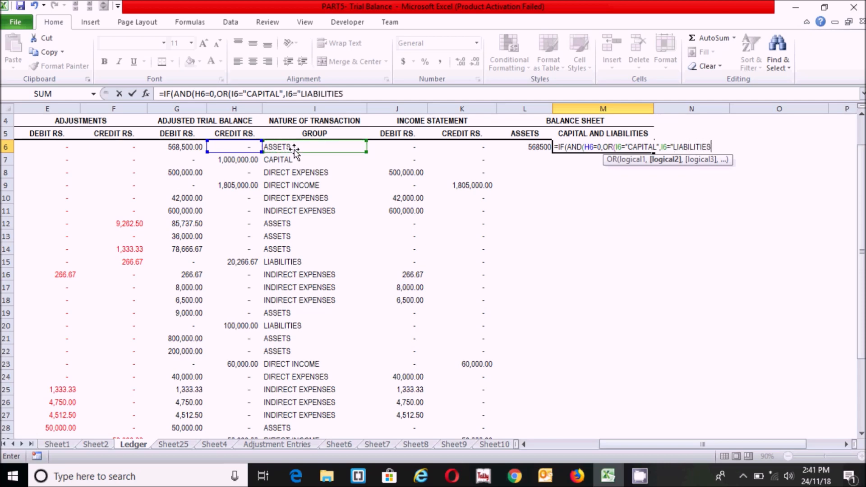
text(")))
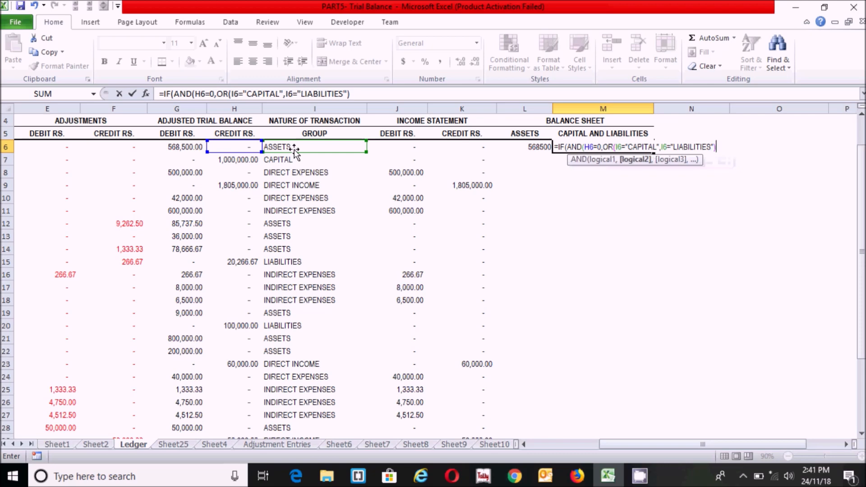
text(),)
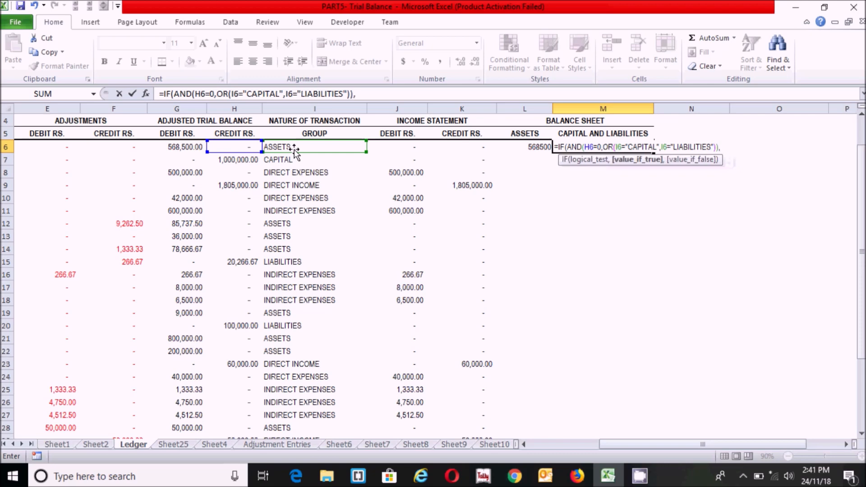
text(-)
click(182, 147)
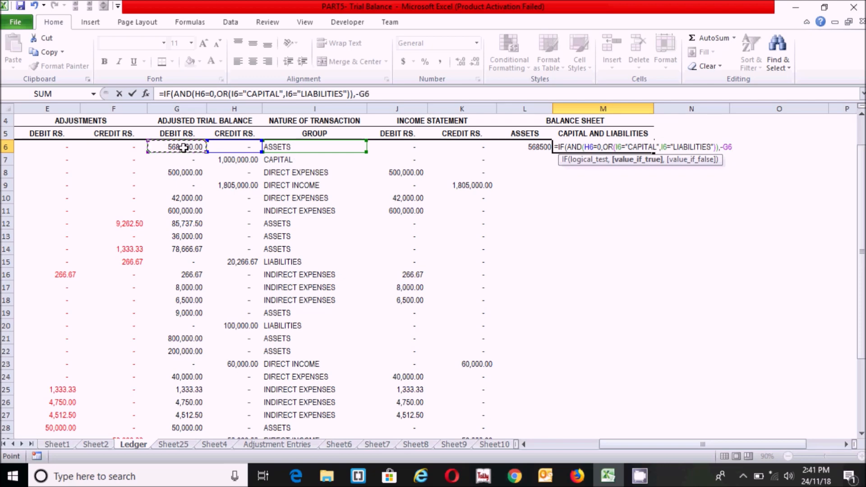
text(,)
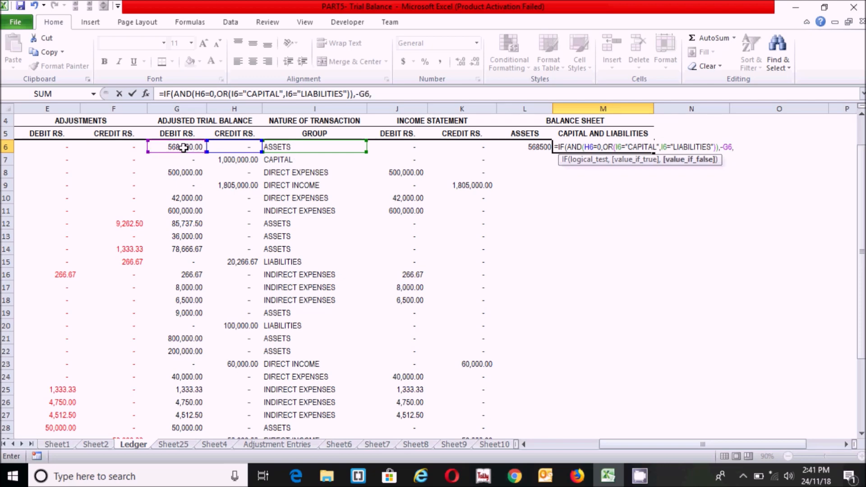
text(IF()
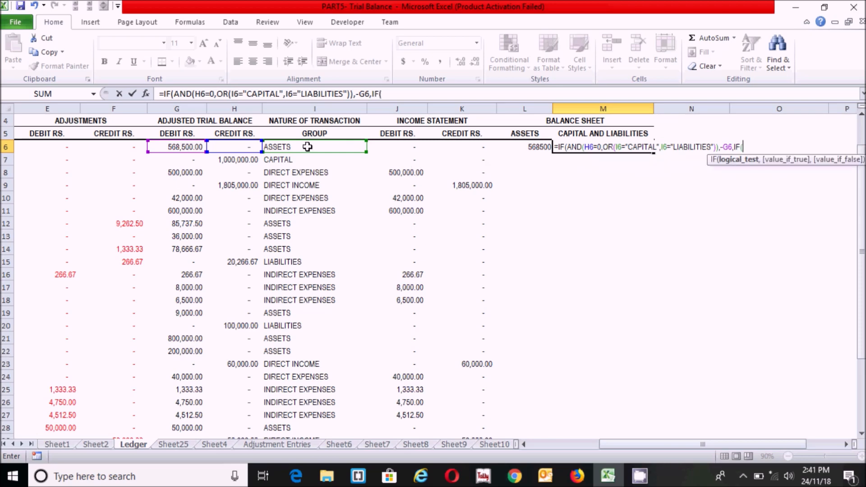
text(OR()
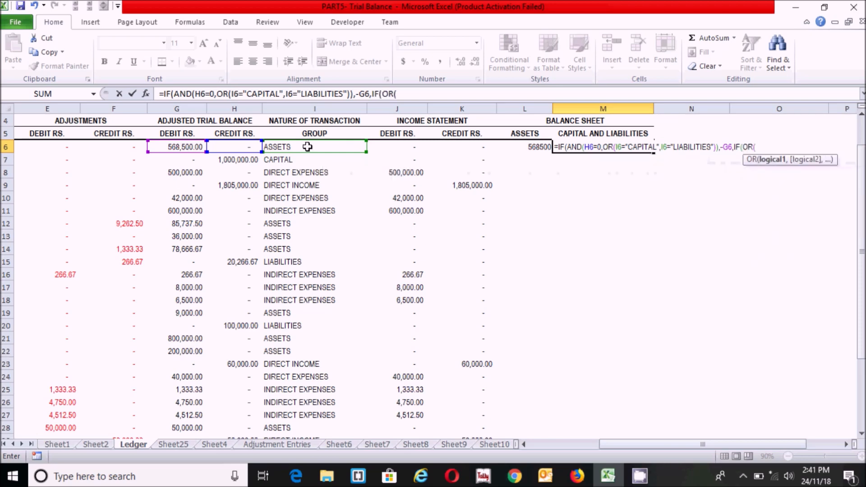
text(I6="CAPITAL",I6=)
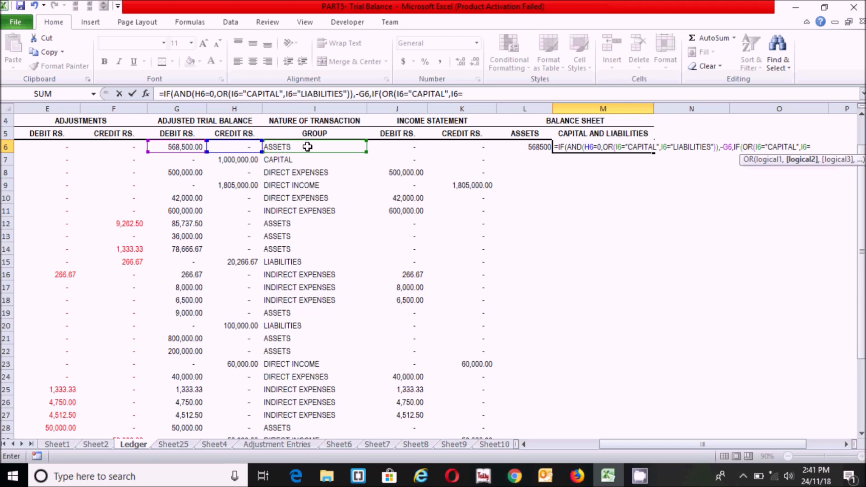
text("LIABLI)
key(BackSpace)
text(TIES"),)
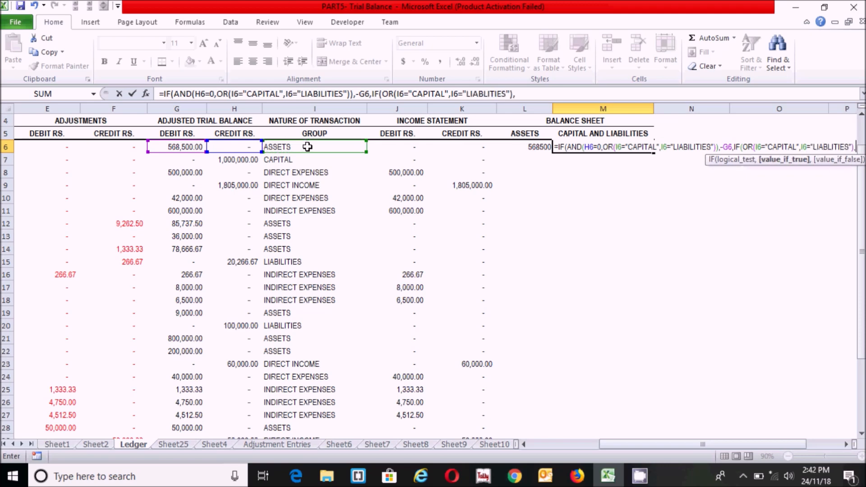
click(231, 147)
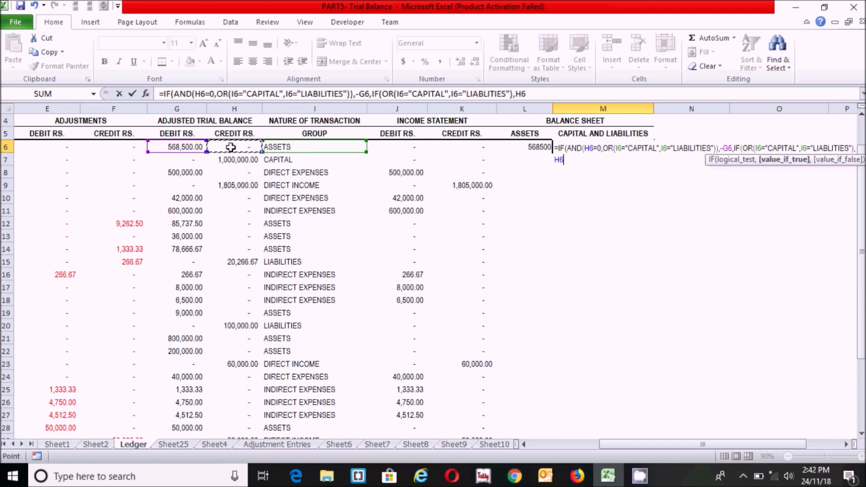
text(,0)
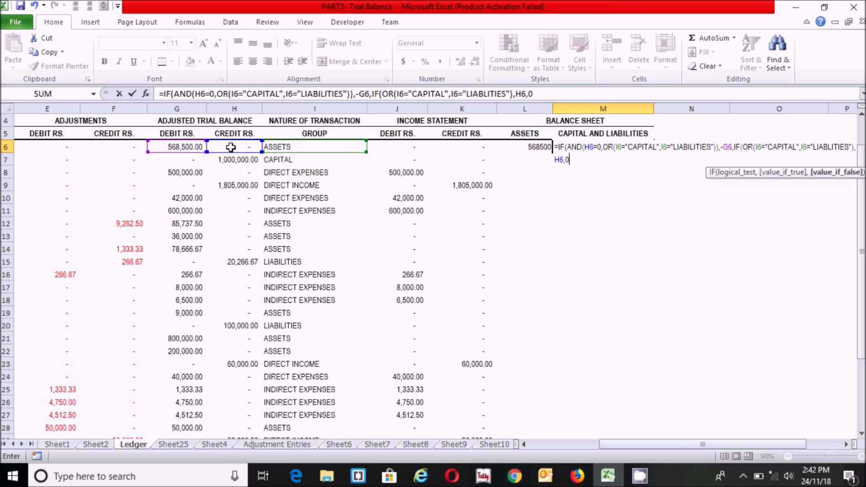
text()))
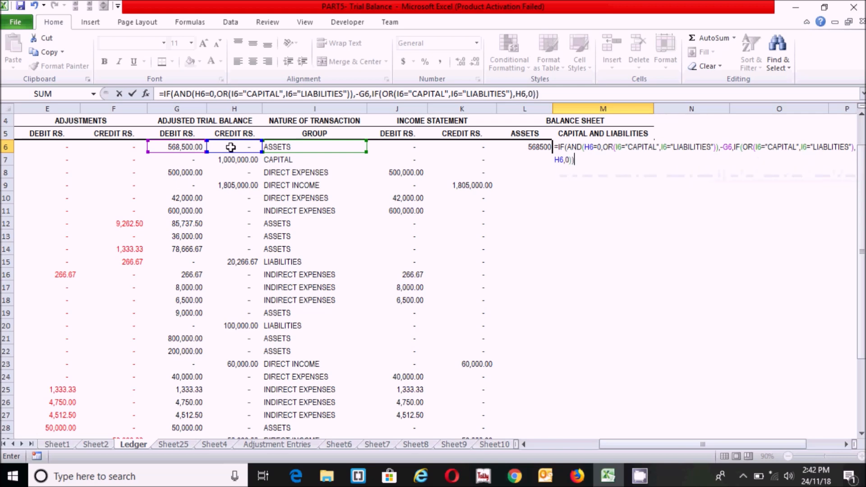
key(Return)
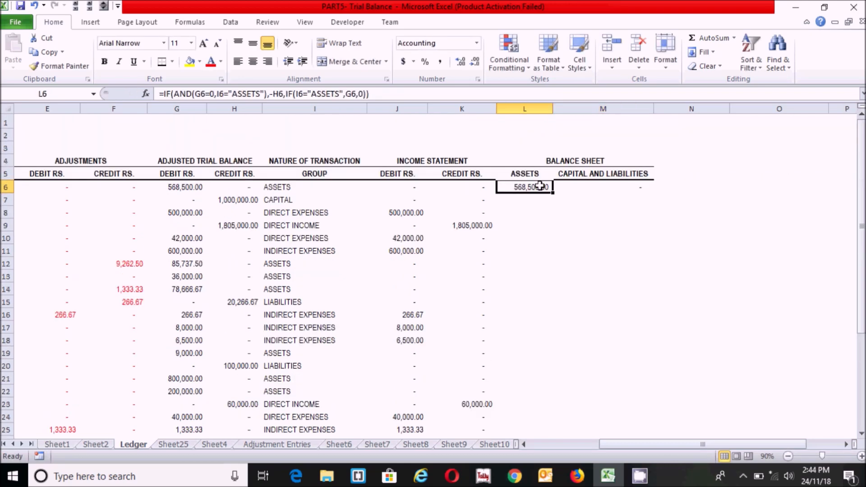
Fill the L6:M6 formulas down to row 33 and spot-check M14, I10 and M18
drag(528, 188, 601, 193)
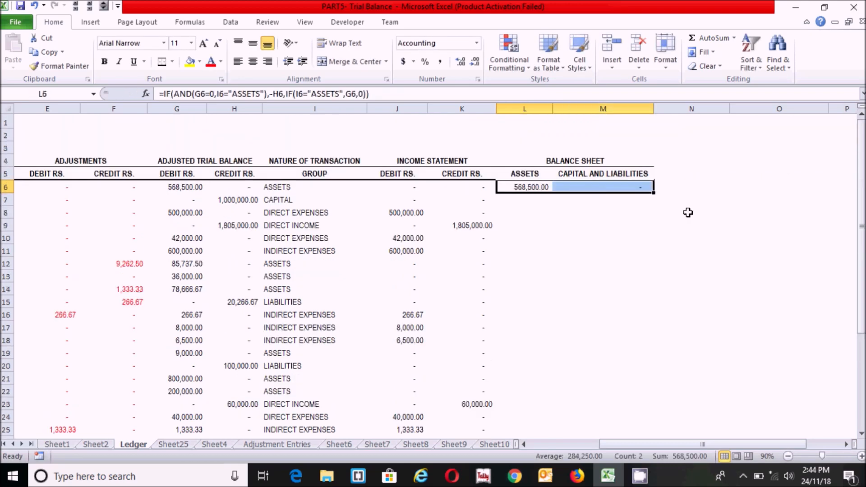
drag(653, 193, 661, 420)
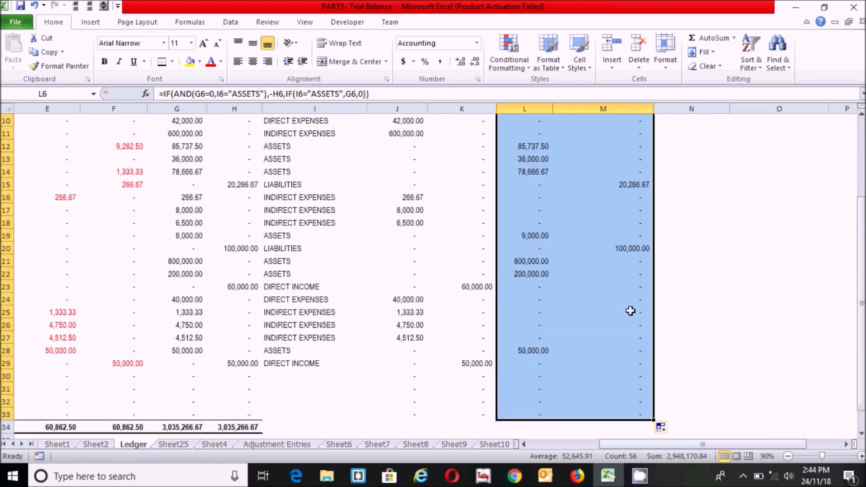
scroll(830, 320, up, 2)
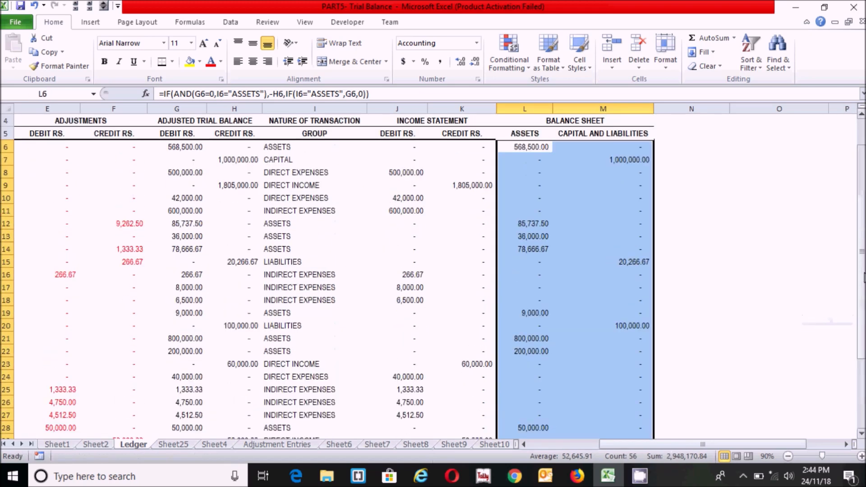
click(704, 222)
scroll(856, 201, up, 1)
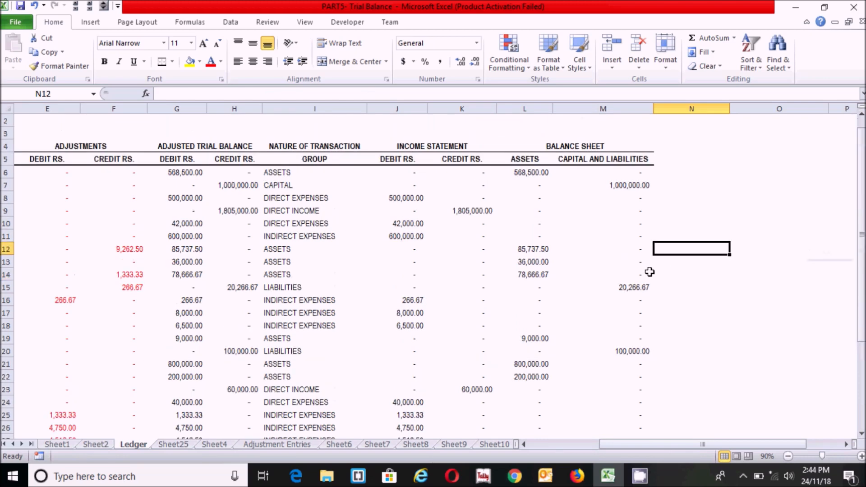
click(601, 270)
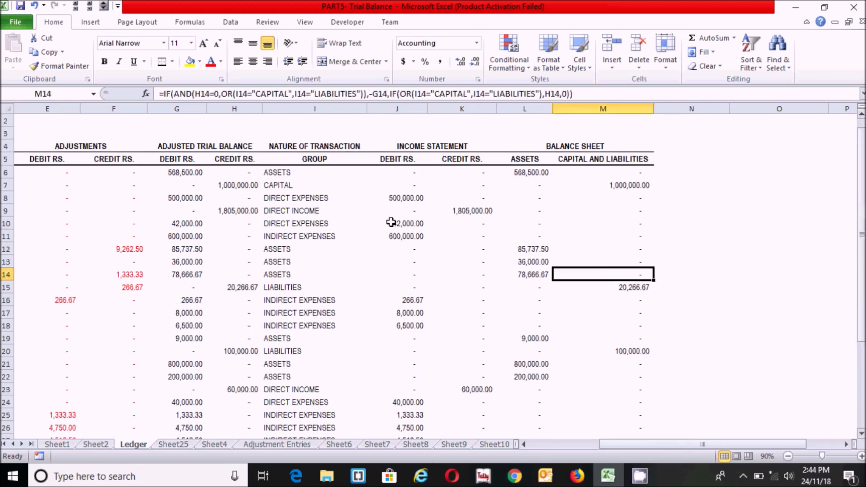
click(314, 224)
click(616, 327)
drag(862, 254, 862, 297)
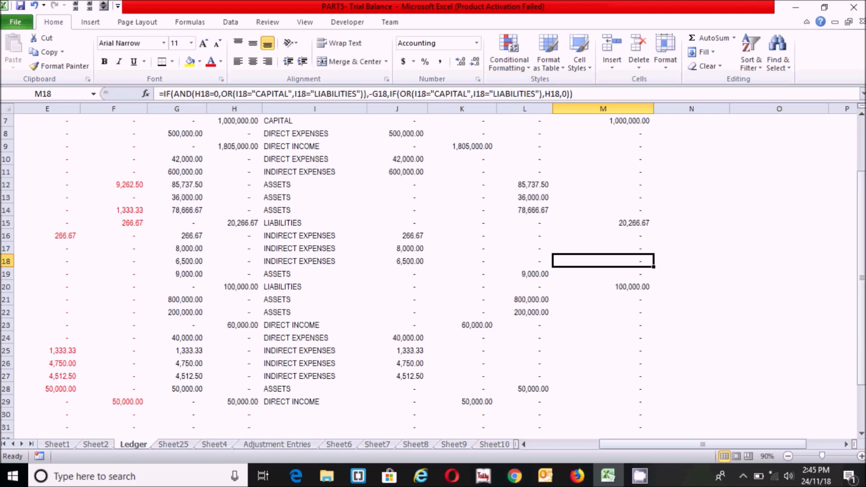
Switch to Sheet2 and read the adjustment notes, including the 25% tax provision
click(99, 445)
click(274, 390)
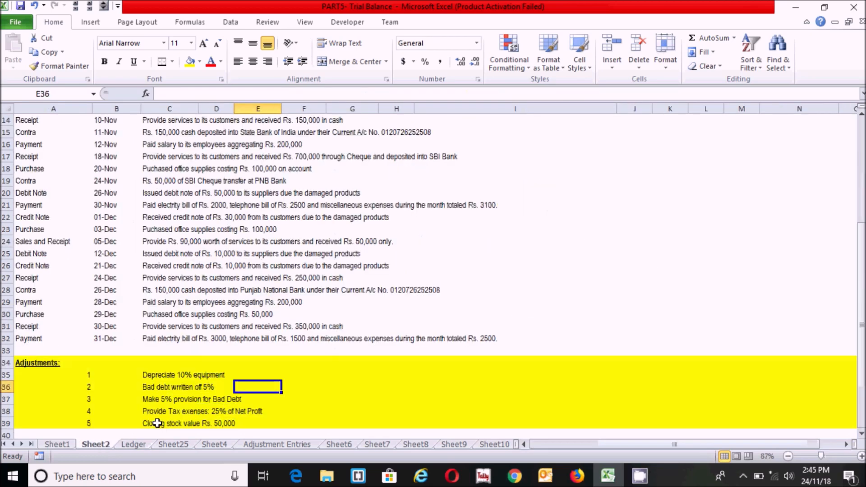
click(145, 412)
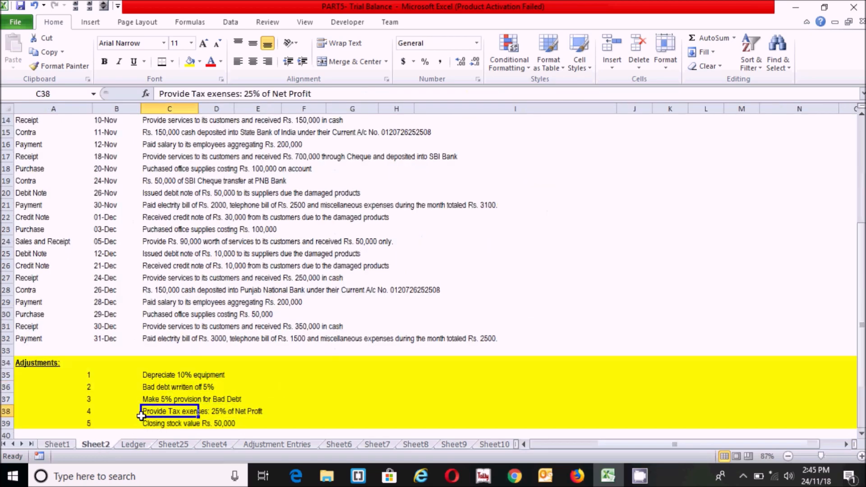
click(335, 395)
click(261, 412)
click(340, 412)
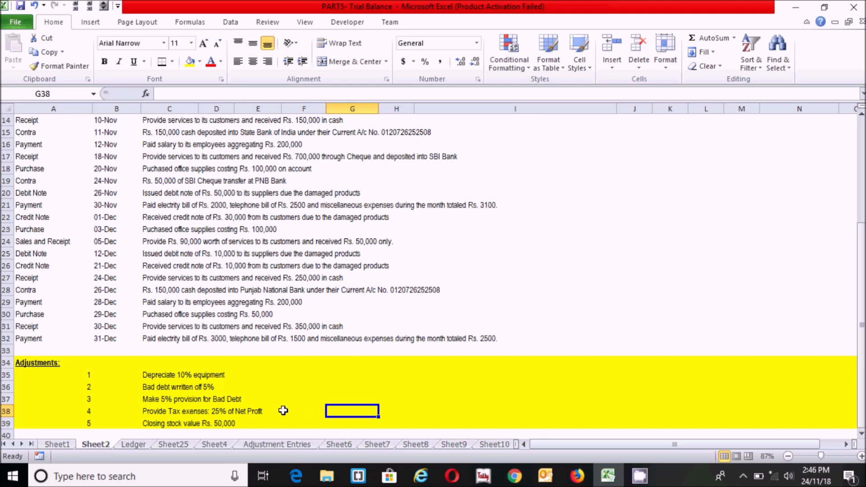
Back on the Ledger sheet, inspect the copied formulas in M24, K22, K10 and J33
click(135, 446)
click(566, 333)
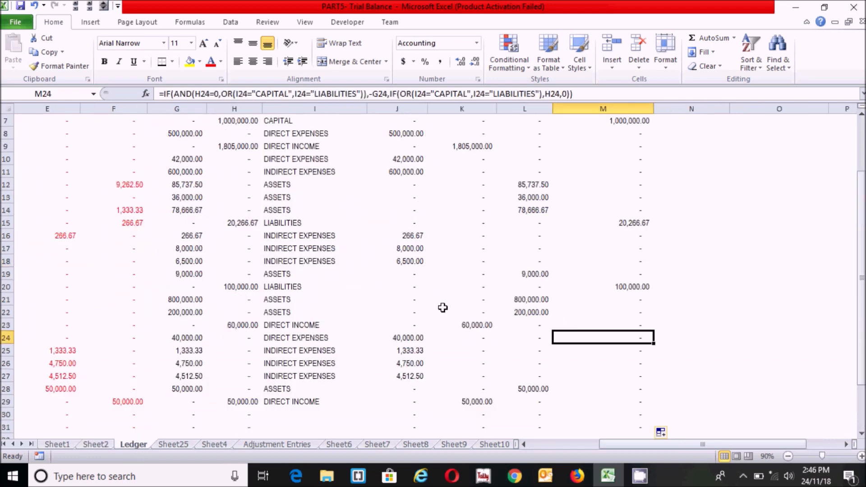
click(443, 309)
click(462, 159)
scroll(462, 159, up, 1)
drag(461, 158, 467, 425)
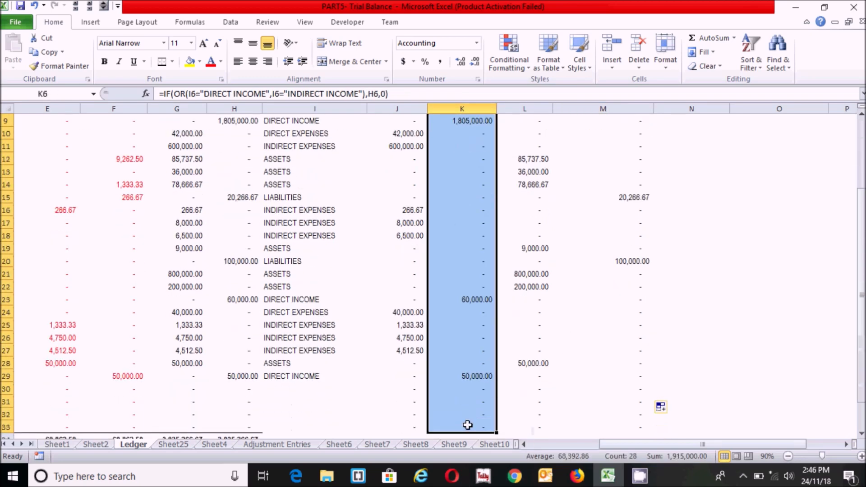
click(410, 425)
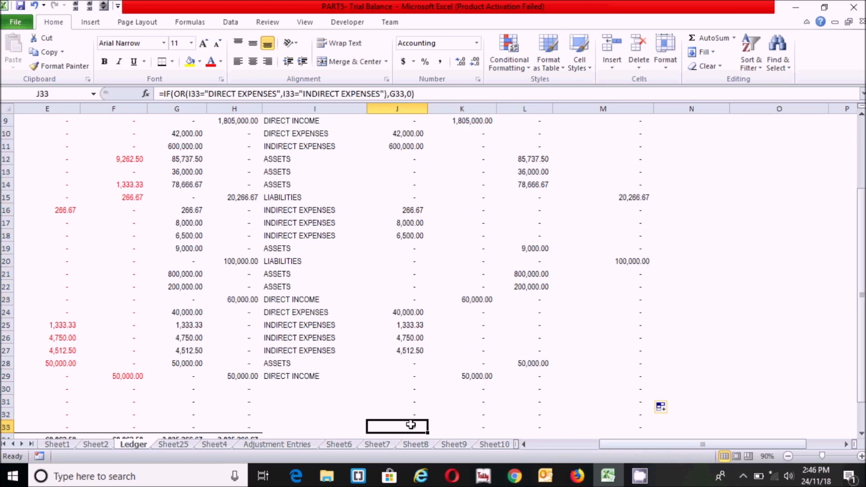
Review the Income Statement debit formulas in column J from J6 down to J32
scroll(390, 187, up, 3)
click(390, 187)
drag(390, 187, 395, 383)
click(391, 406)
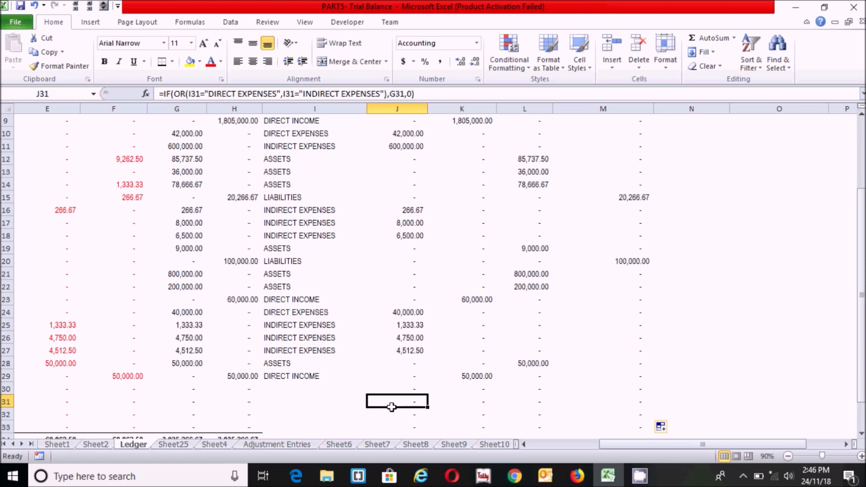
click(406, 386)
click(408, 409)
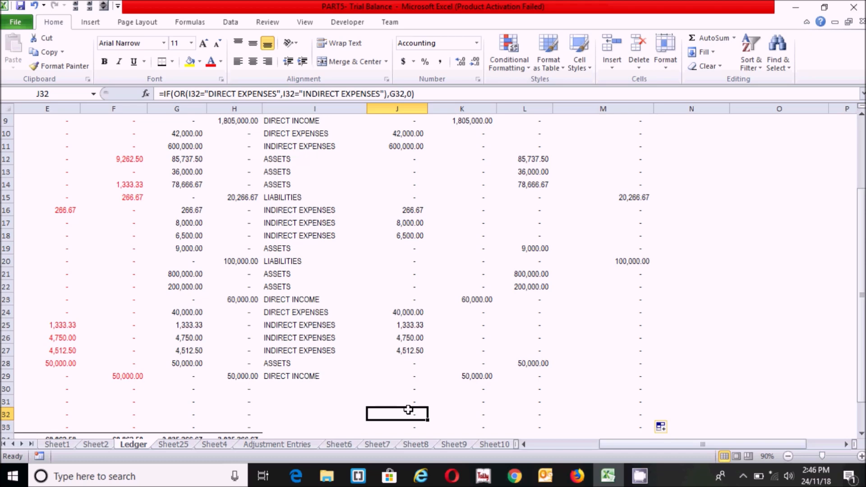
click(408, 388)
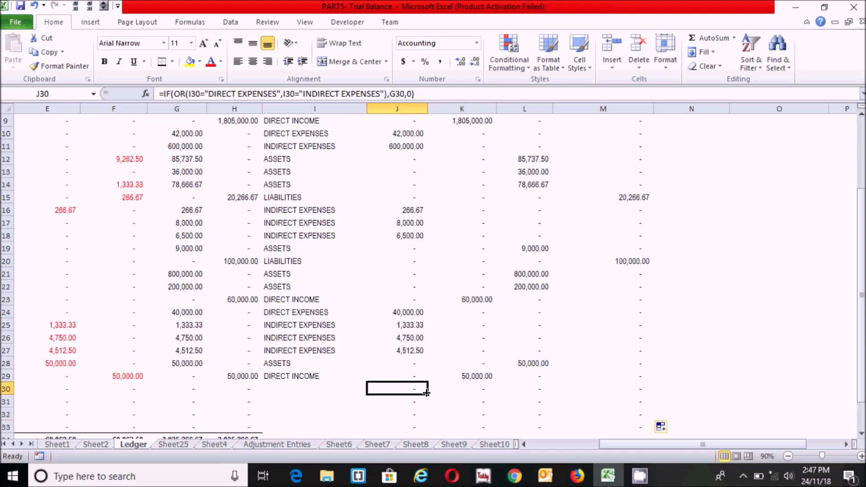
Clear the formulas from J30 and K30, leaving both cells blank
drag(399, 387, 466, 392)
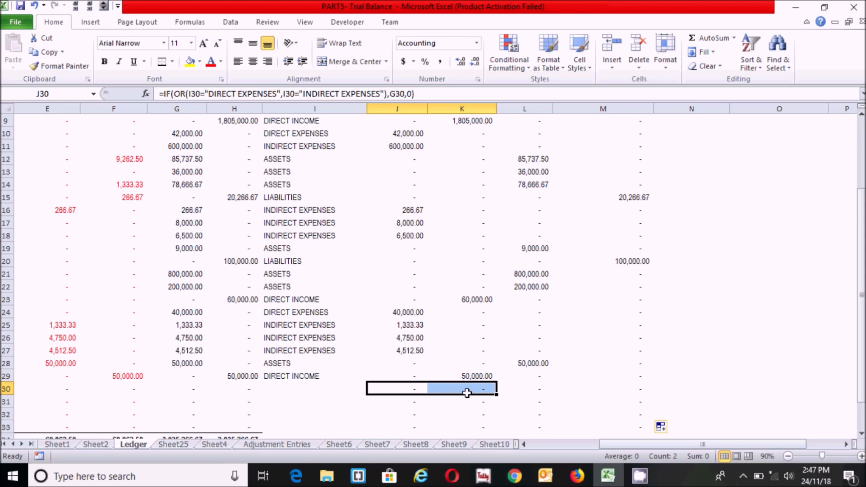
key(Delete)
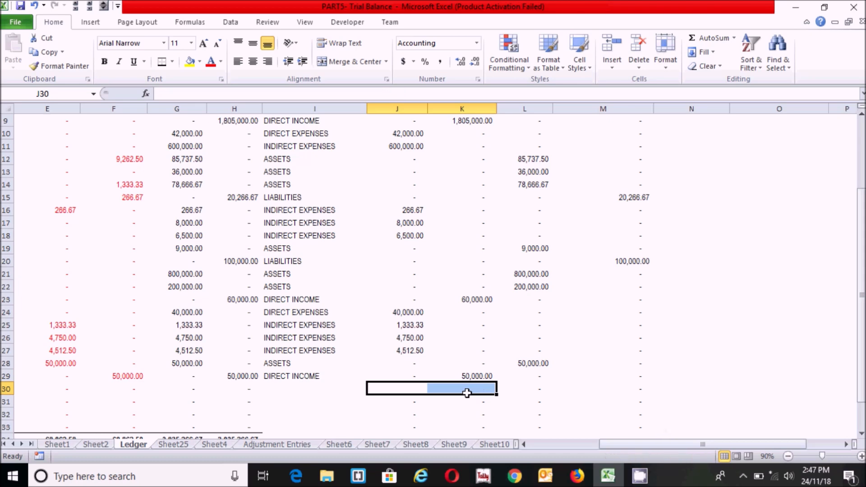
key(Tab)
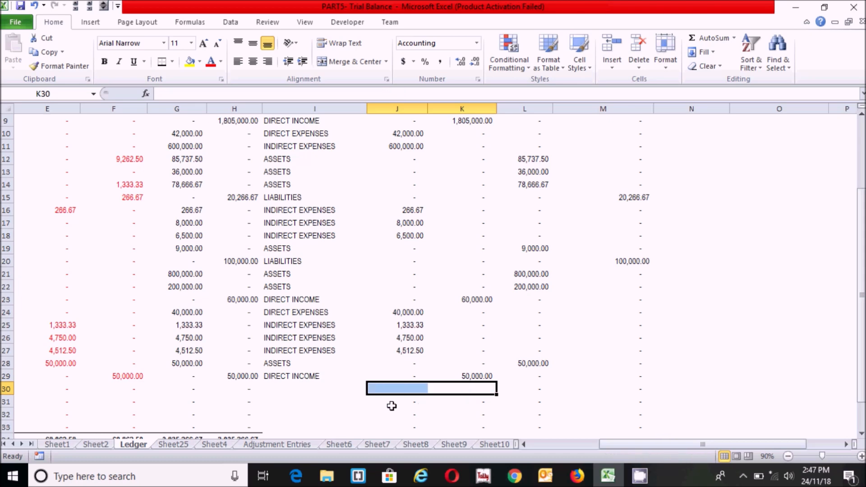
click(393, 402)
click(402, 388)
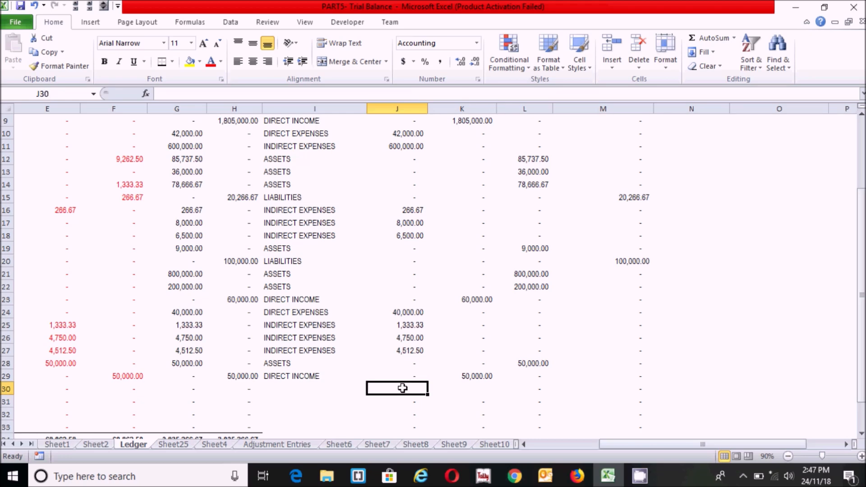
In J30, start the formula with the condition =IF(SUM(K6:K29)>SUM(J6:J29)
text(=if)
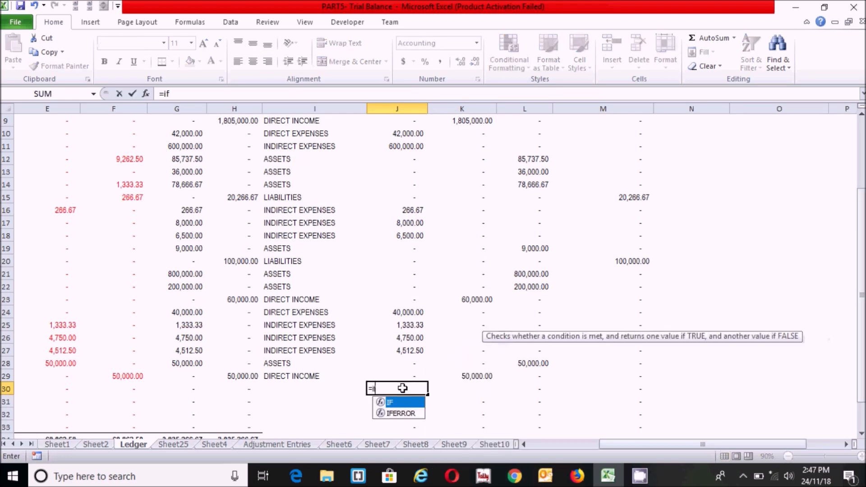
text((sum()
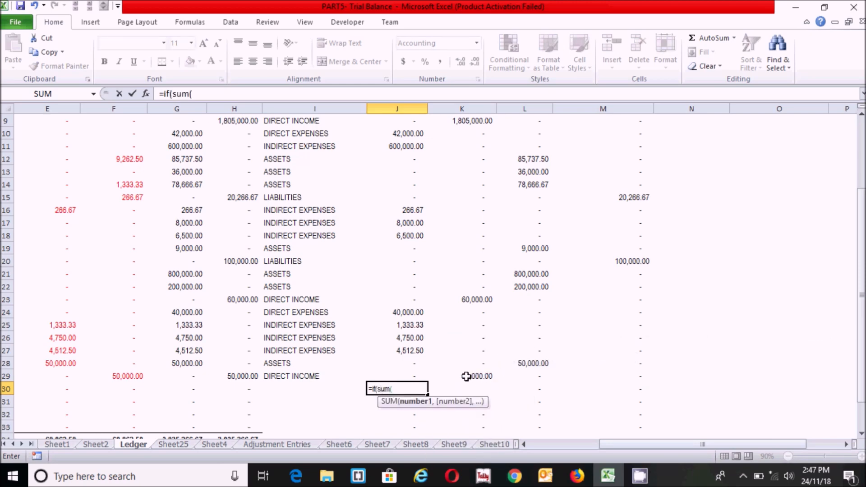
click(476, 376)
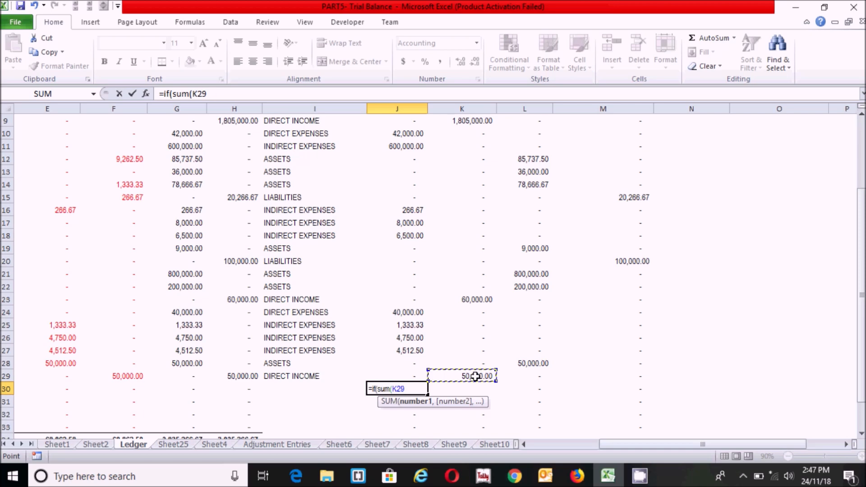
key(ctrl+shift+Up)
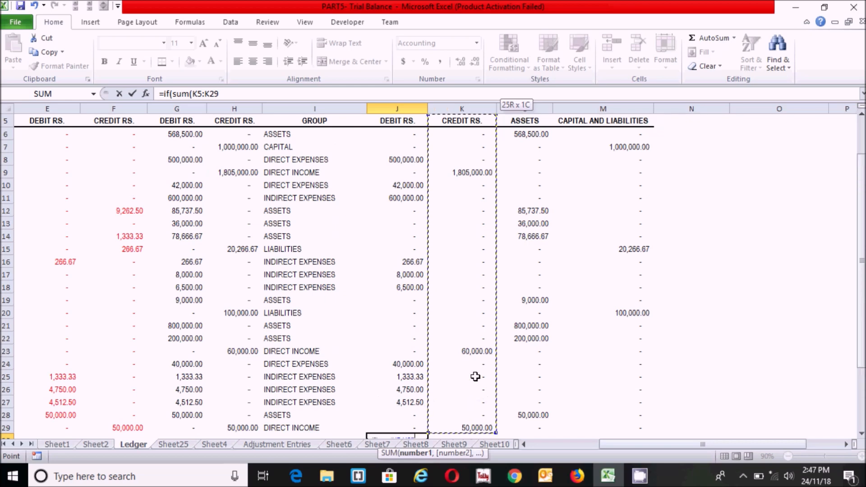
key(shift+Down)
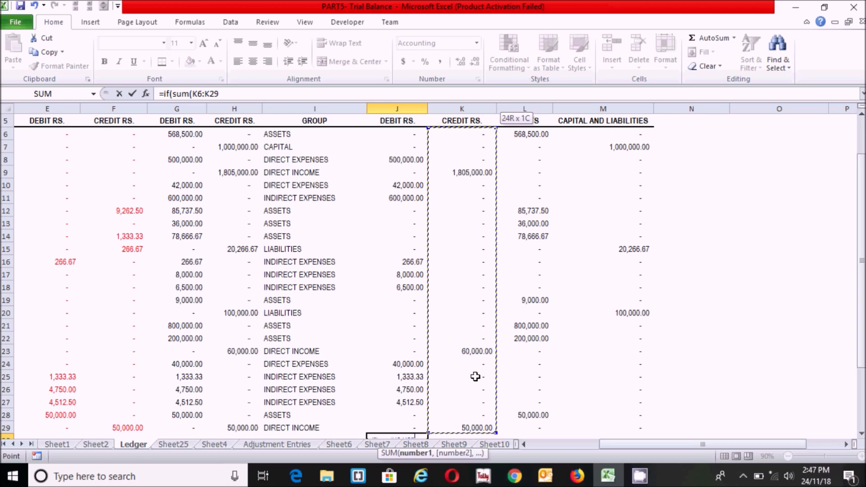
text())
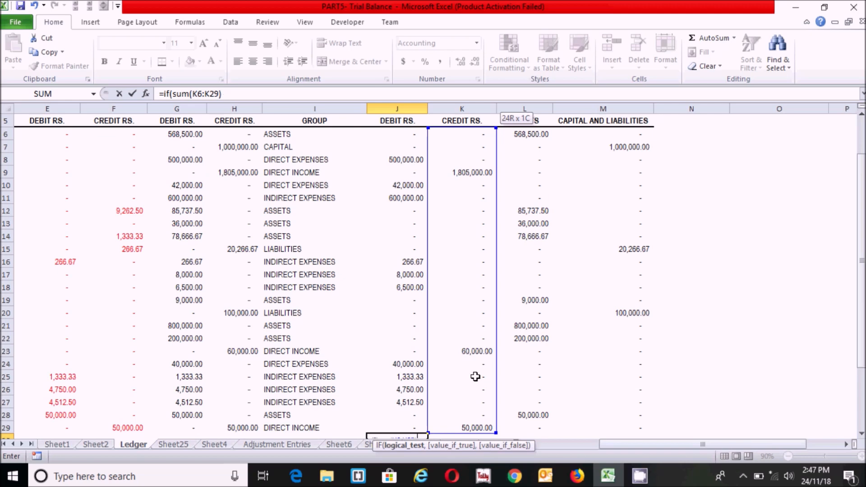
text(>sum()
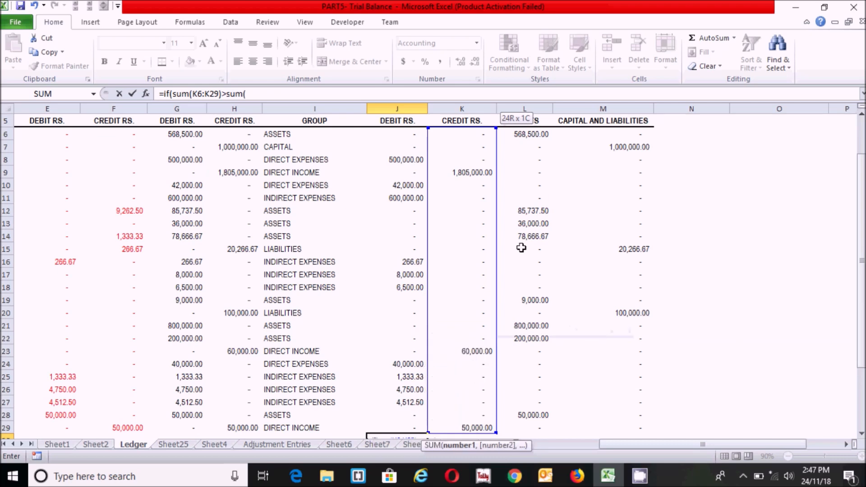
click(404, 131)
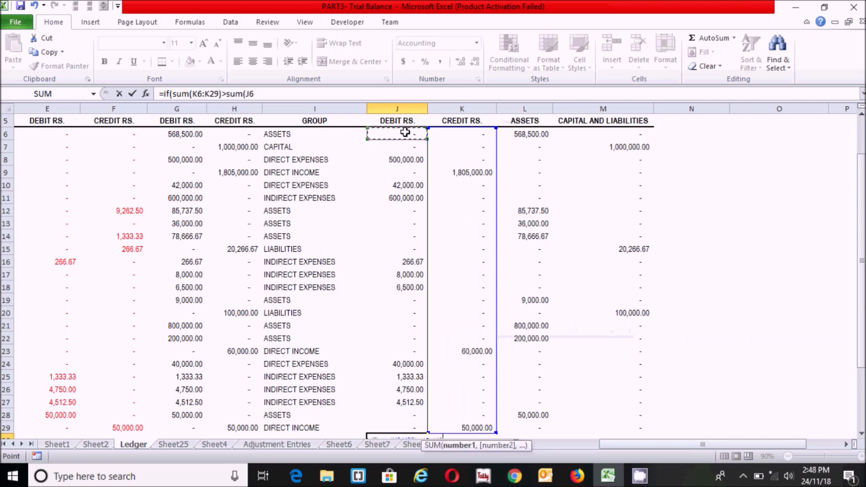
key(ctrl+shift+Down)
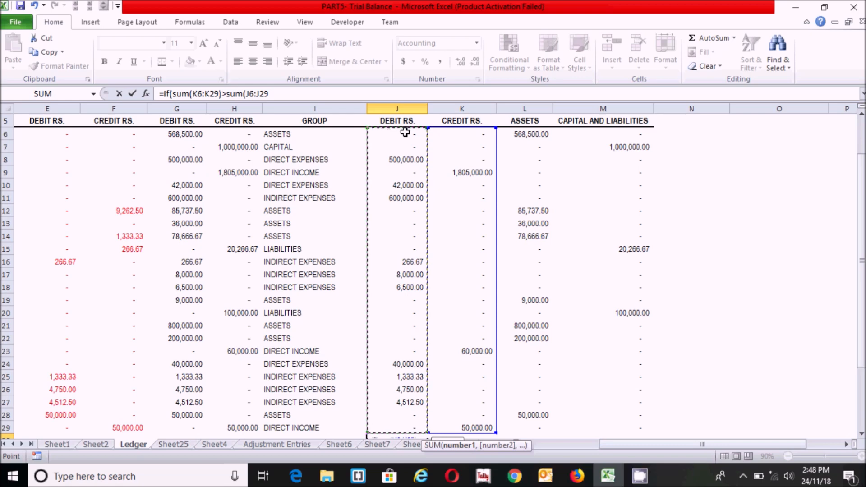
text())
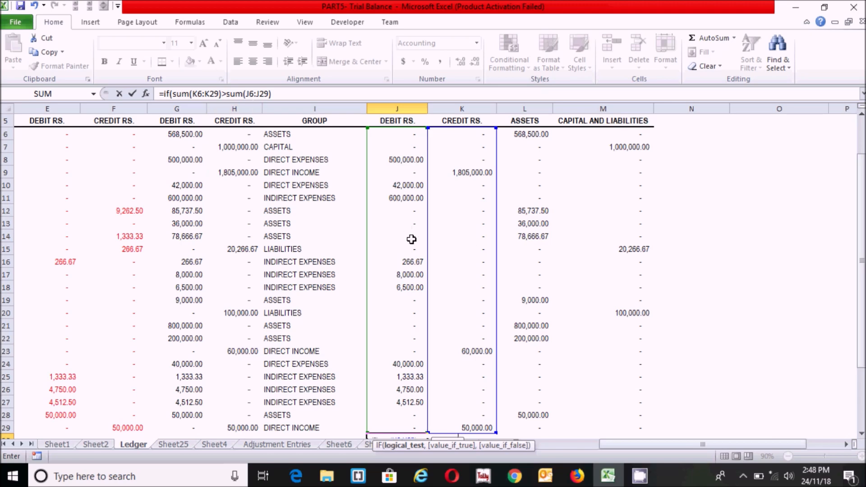
Complete J30 with SUM(K6:K29)-SUM(J6:J29),0, showing a 707,637.50 net profit
text(,)
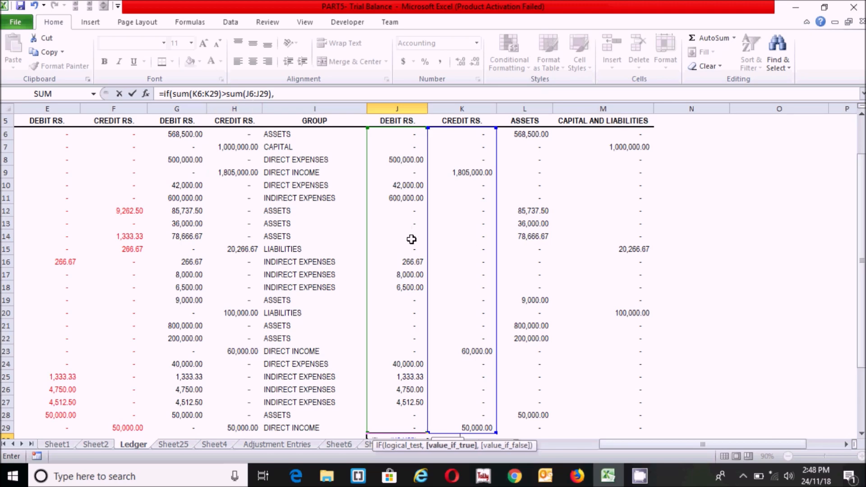
text(sum()
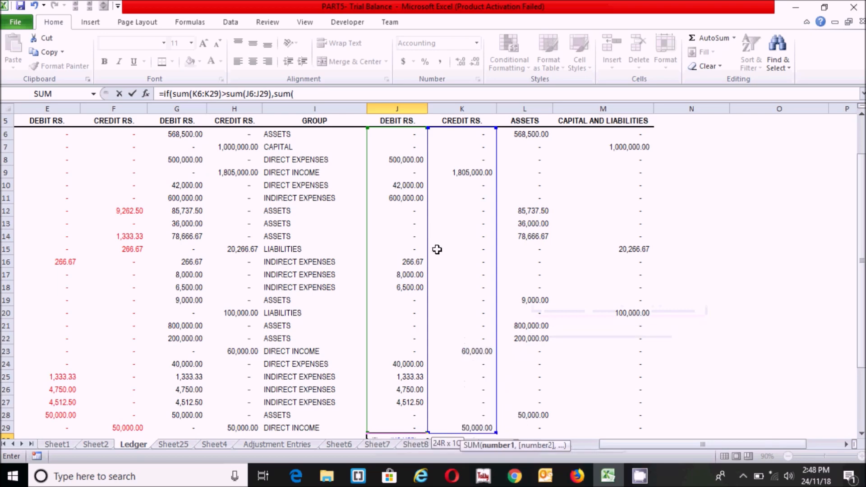
click(477, 134)
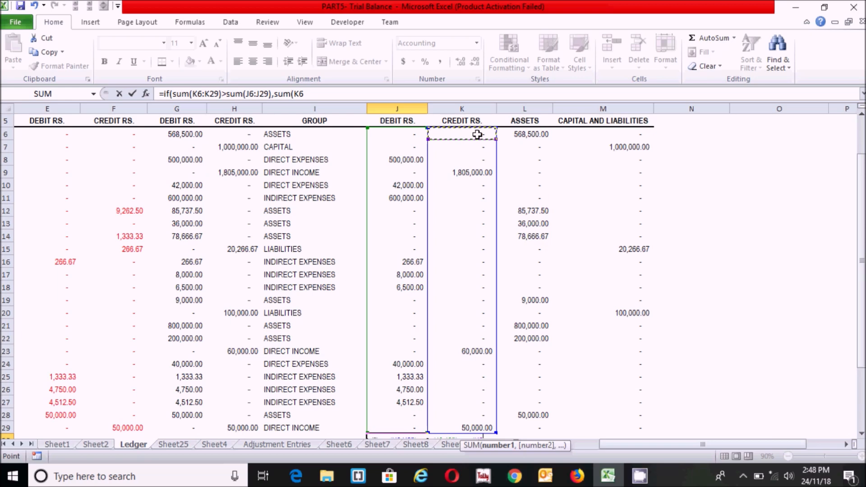
key(ctrl+shift+Down)
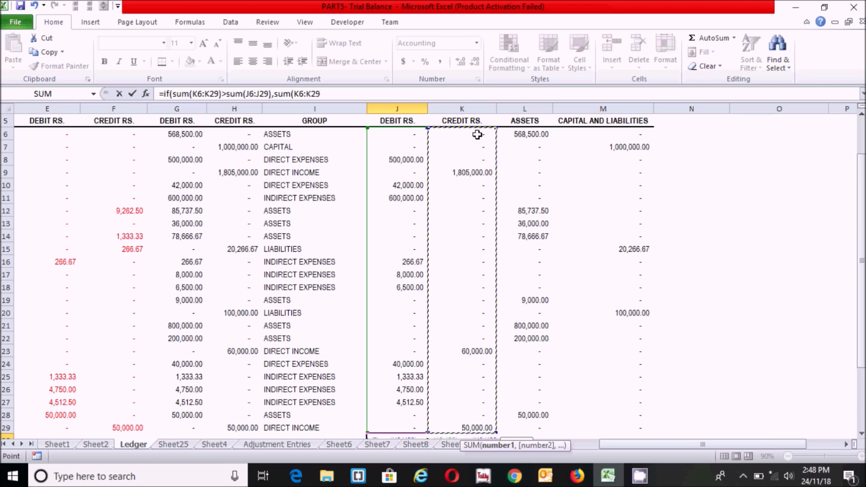
text())
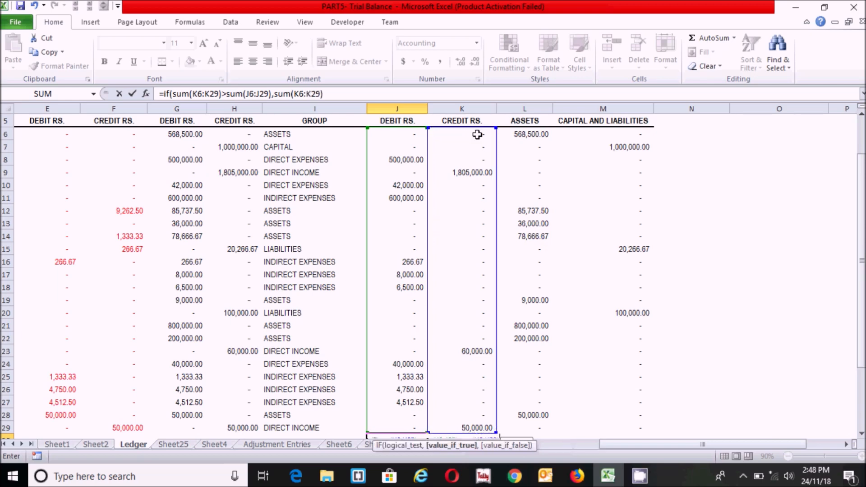
text(-sum()
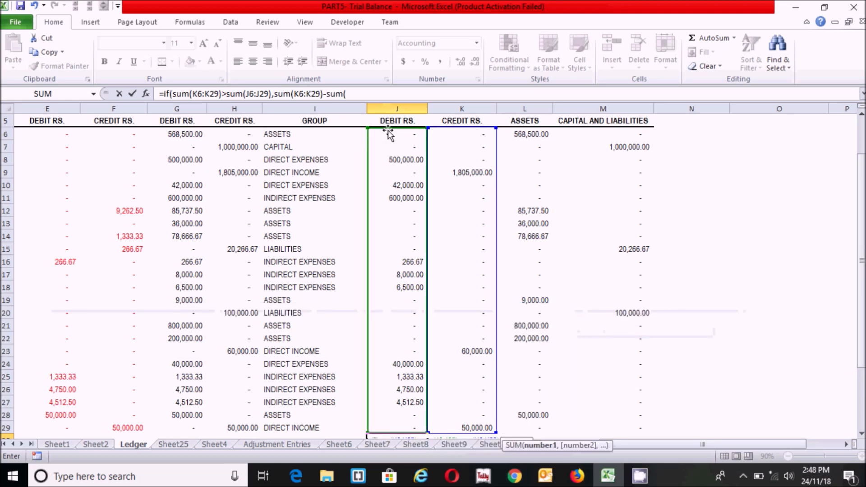
click(397, 137)
click(397, 137)
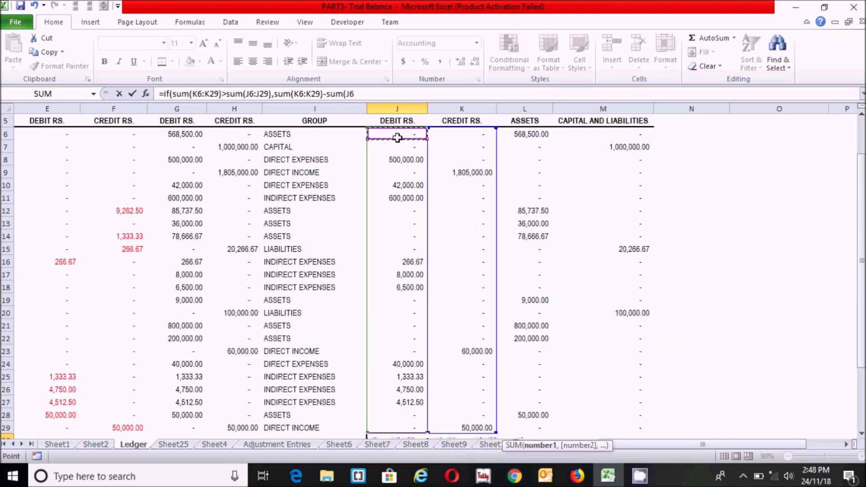
key(ctrl+shift+Down)
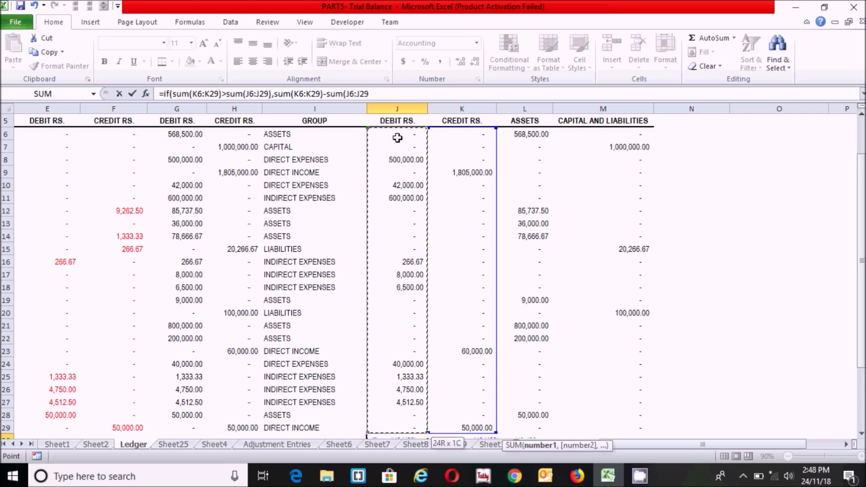
text())
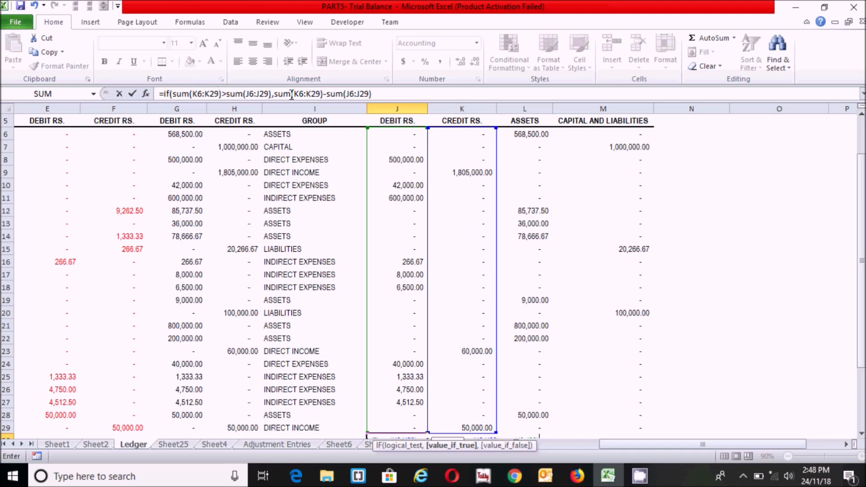
click(402, 92)
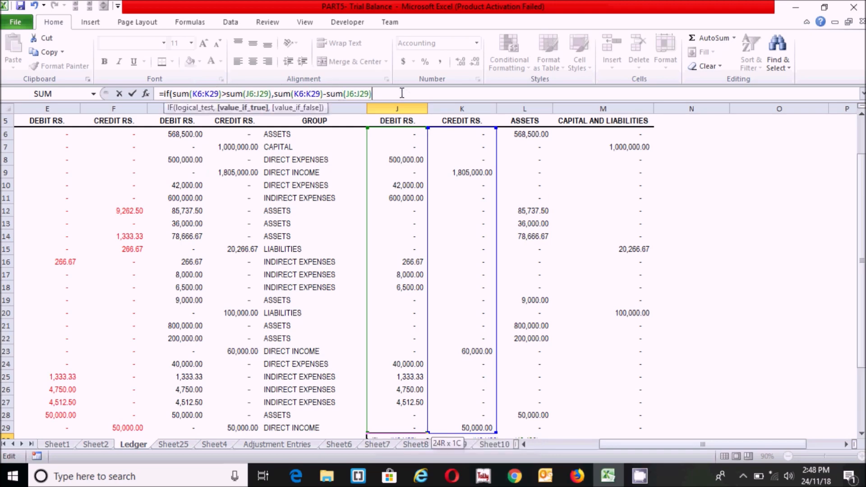
text(,0))
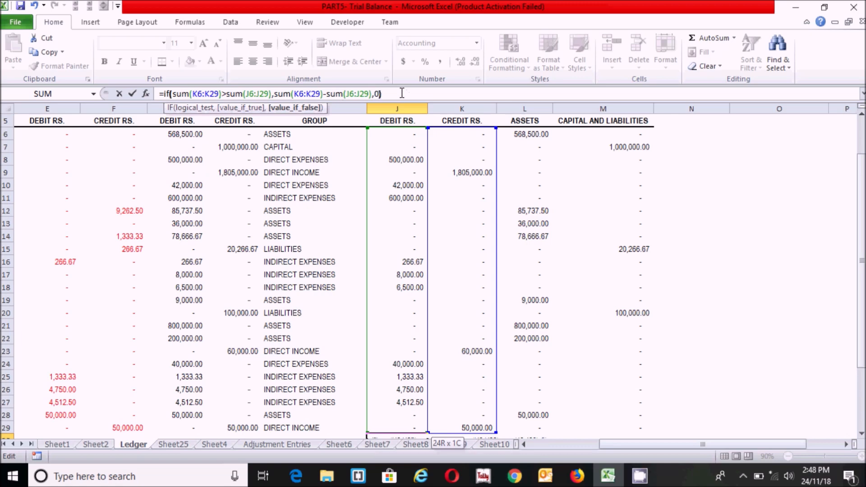
key(Return)
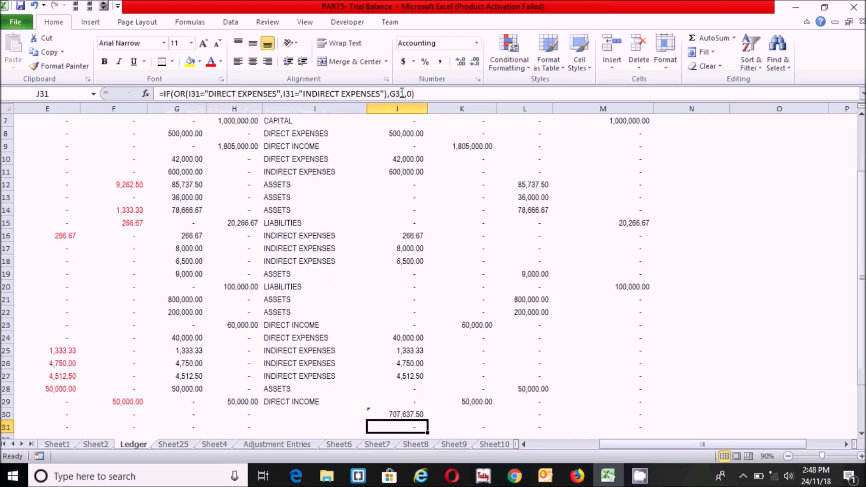
click(395, 414)
In K30, start the net loss formula with the condition =IF(SUM(J6:J29)>SUM(K6:K29)
click(453, 414)
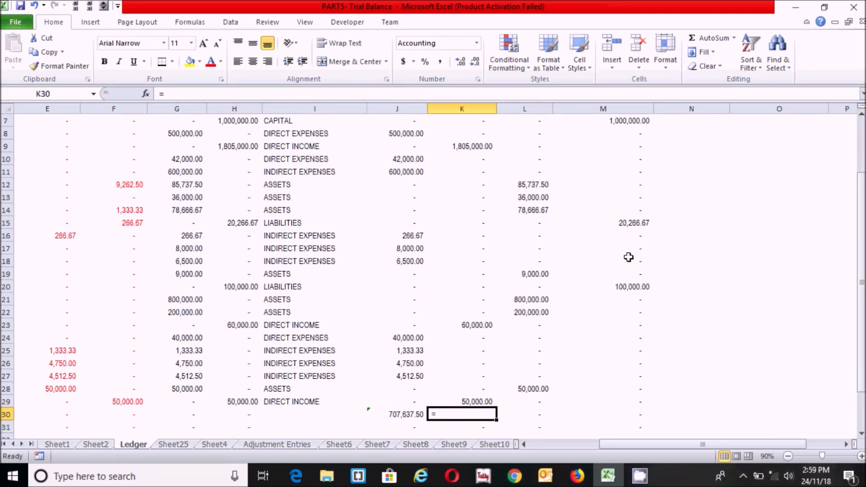
text(=if(sum()
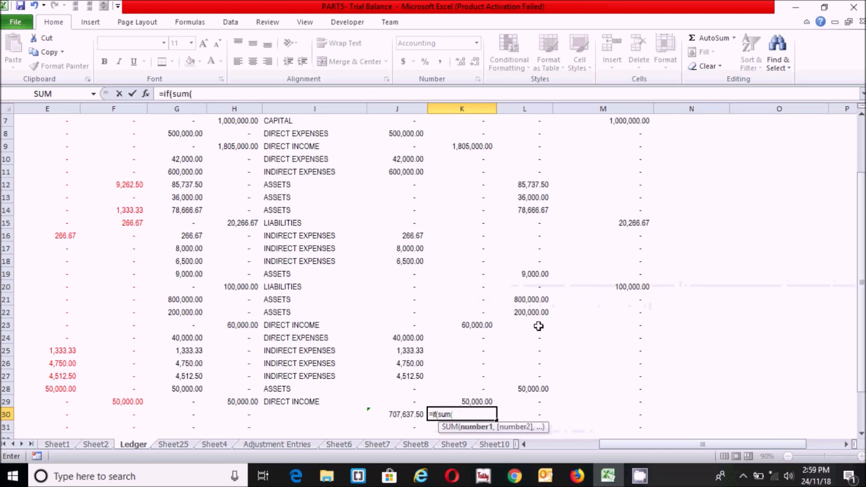
click(409, 400)
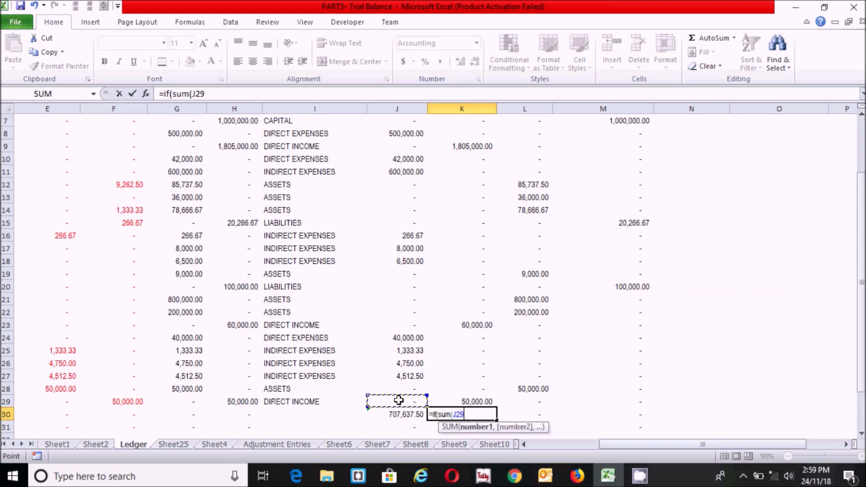
drag(399, 401, 394, 190)
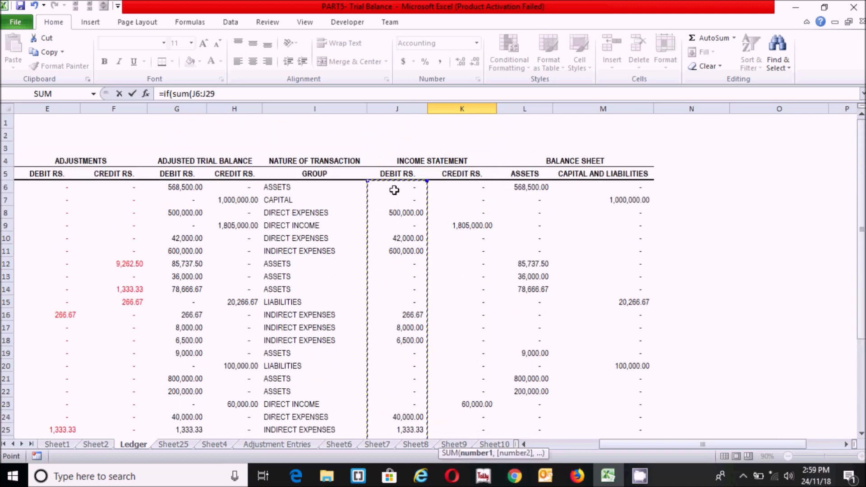
text())
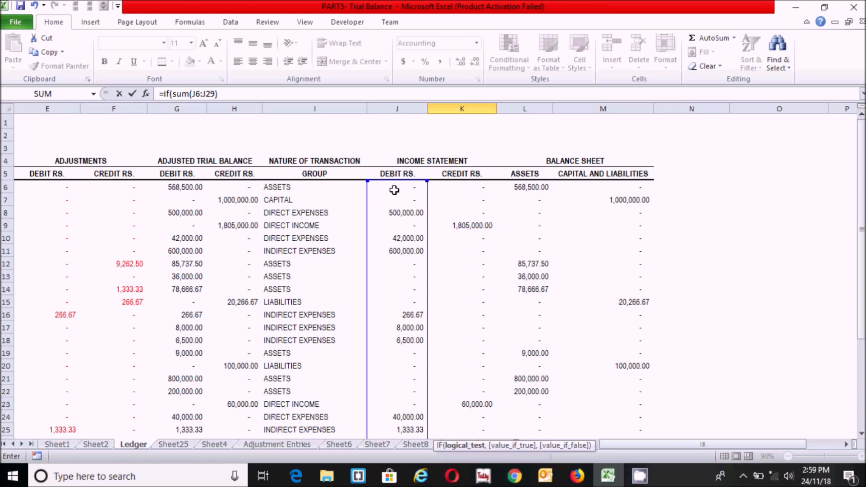
text(>sum()
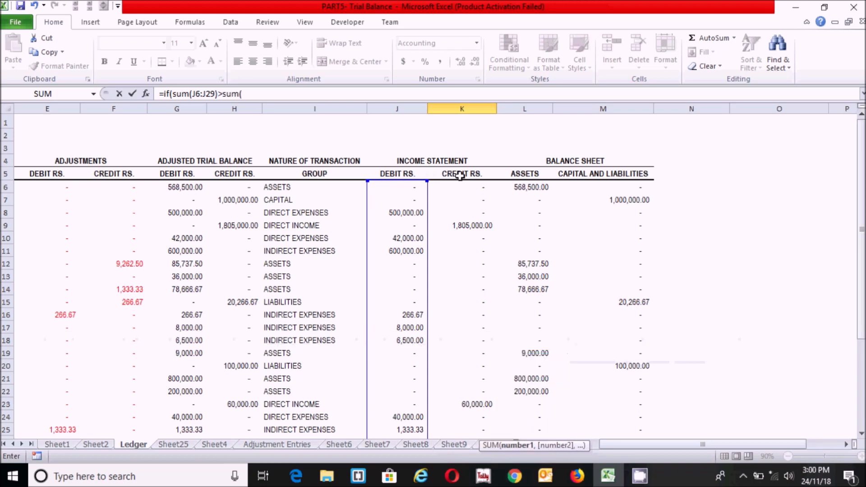
click(471, 186)
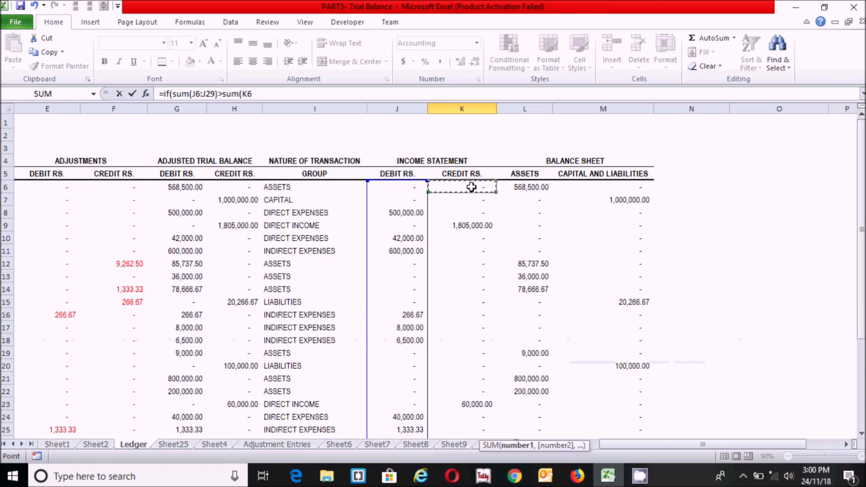
key(ctrl+shift+Down)
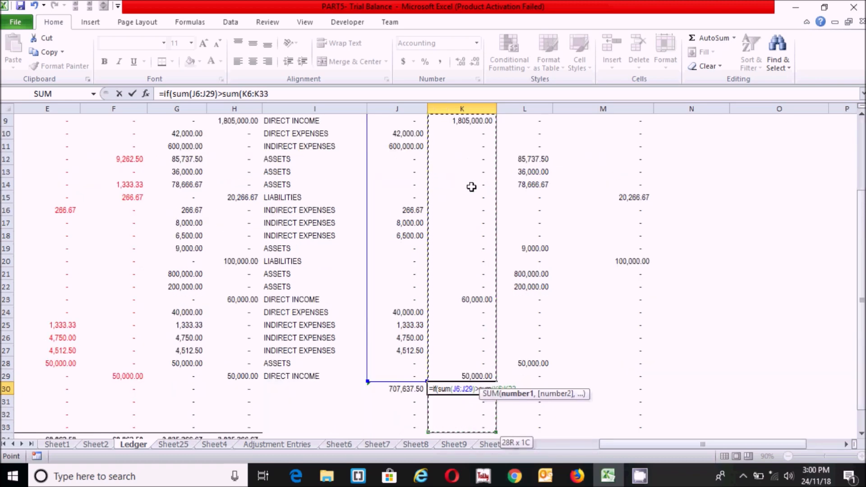
key(shift+Up)
key(shift+Up)
key(shift+Up)
key(shift+Up)
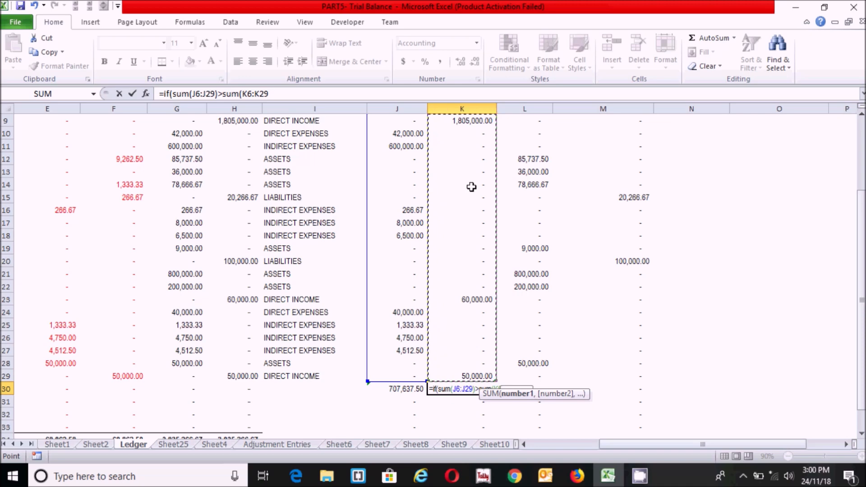
text())
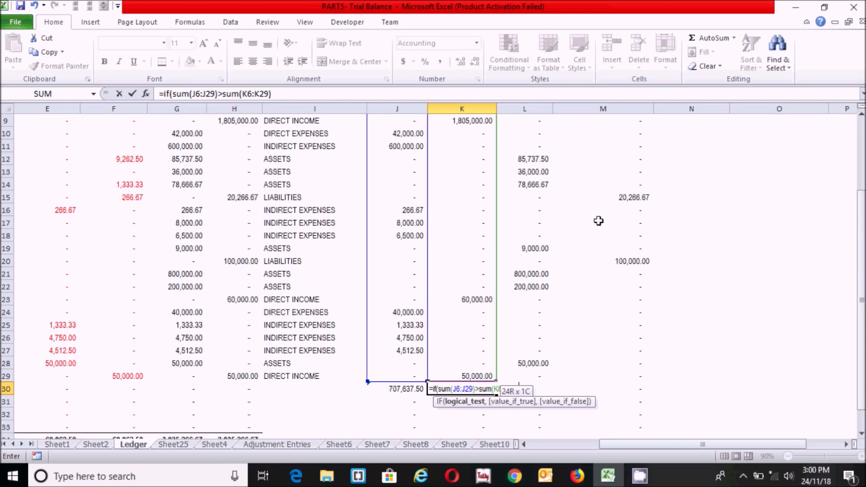
Complete K30 with SUM(J6:J29)-SUM(K6:K29),0, so it shows a dash
text(sum()
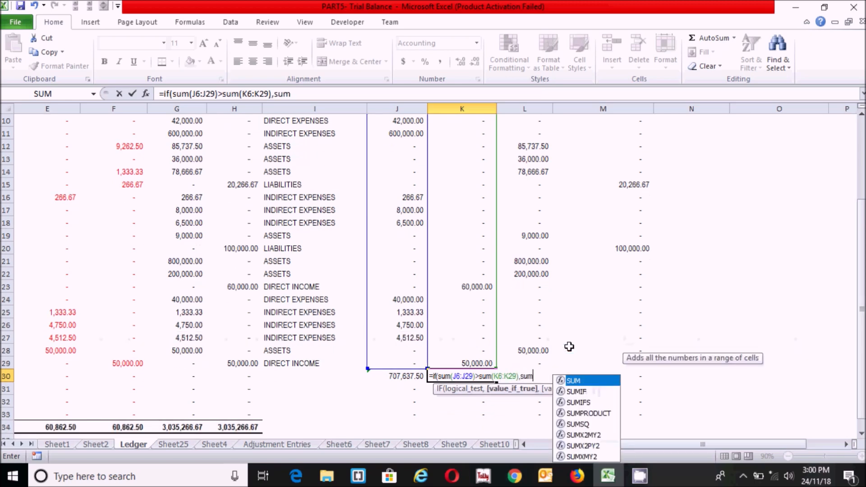
click(390, 362)
drag(388, 362, 406, 114)
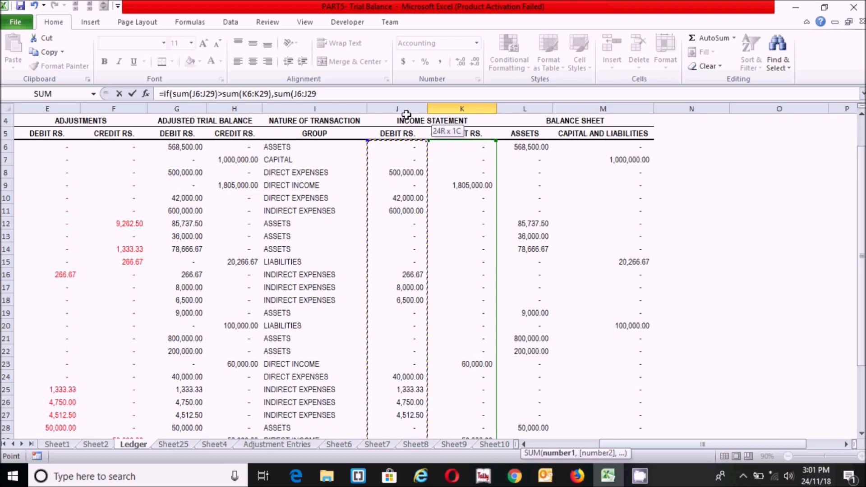
text()-sum()
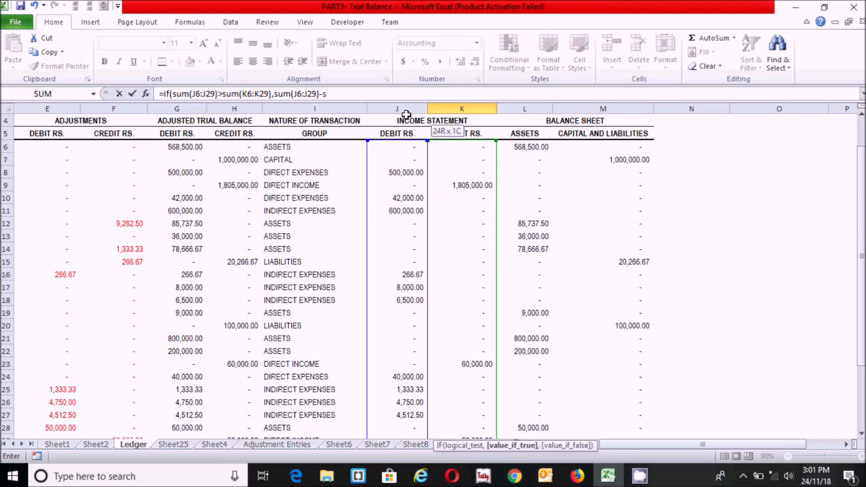
drag(478, 144, 458, 374)
text())
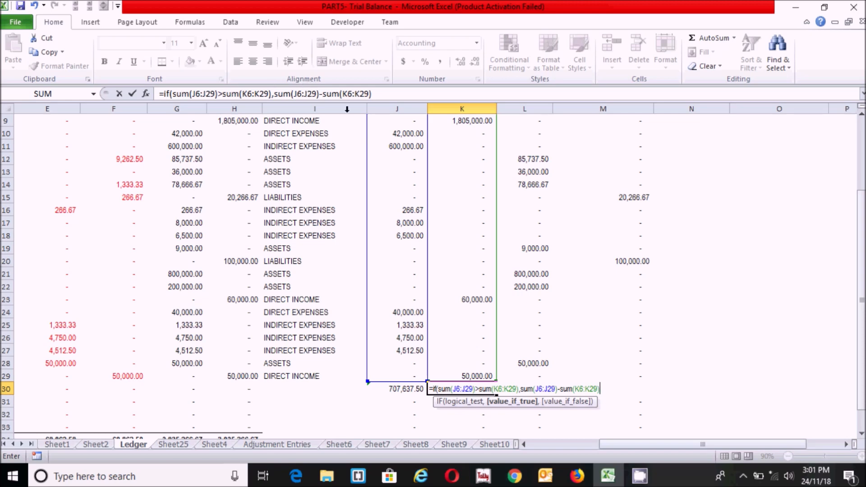
click(392, 93)
text(,0)
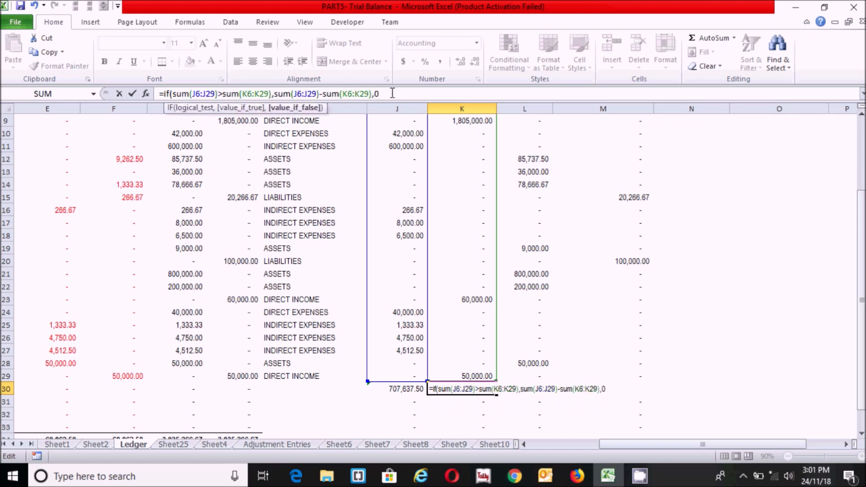
text())
key(Return)
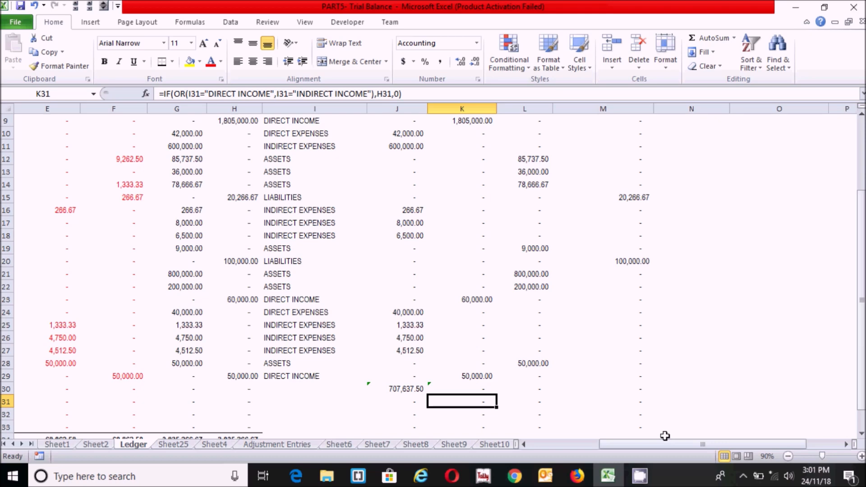
click(399, 388)
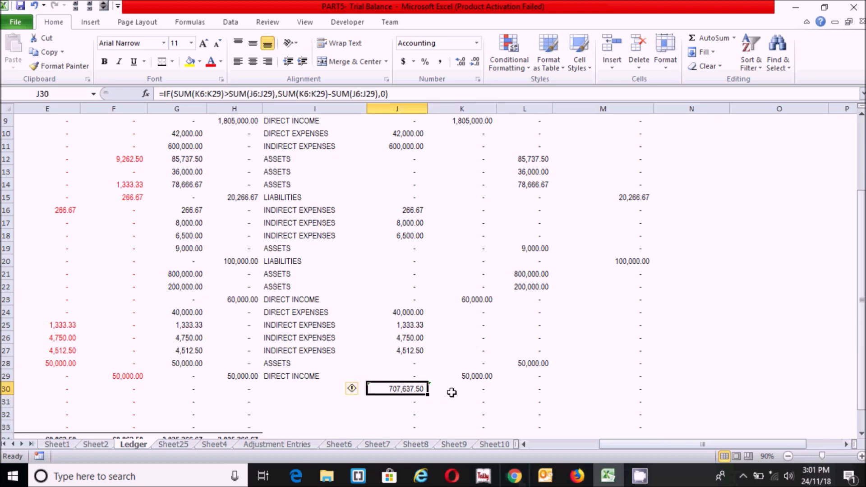
Check K30's formula and scroll left so column A shows beside row 30
click(450, 392)
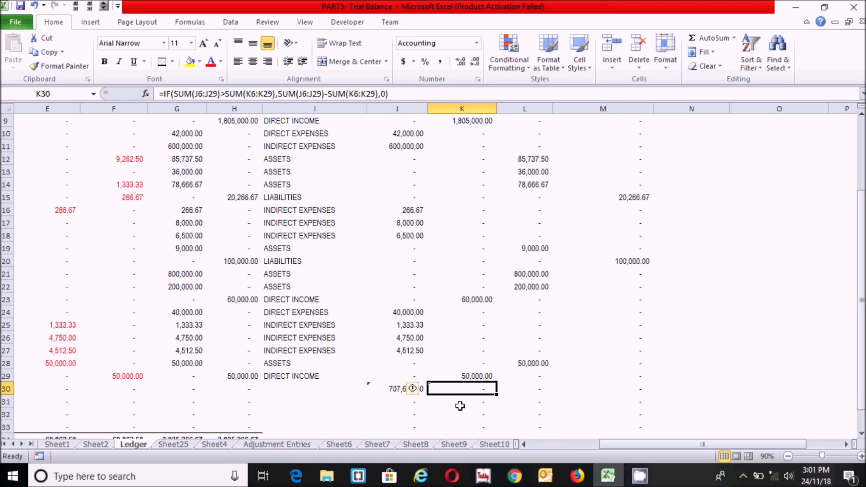
drag(604, 445, 532, 448)
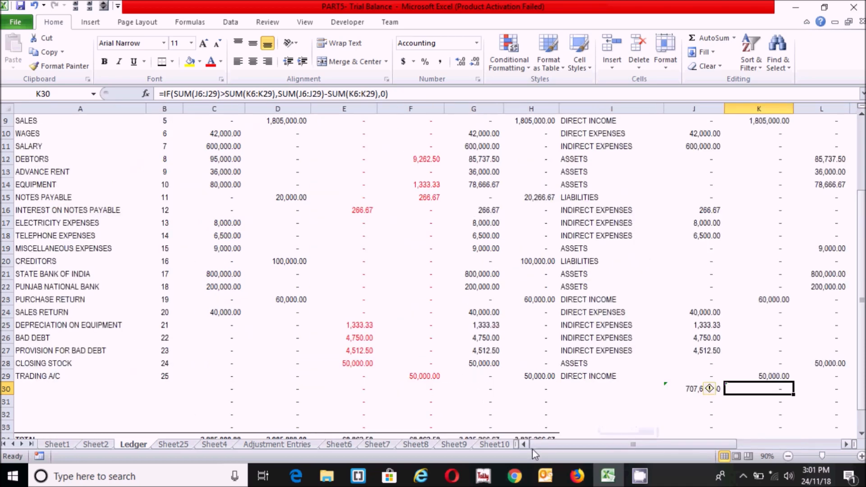
In A30, enter =IF(SUM(K6:K29)>SUM(J6:J29),"NET PROFIT BEFORE TAX","NET LOSS") as the row label
click(37, 393)
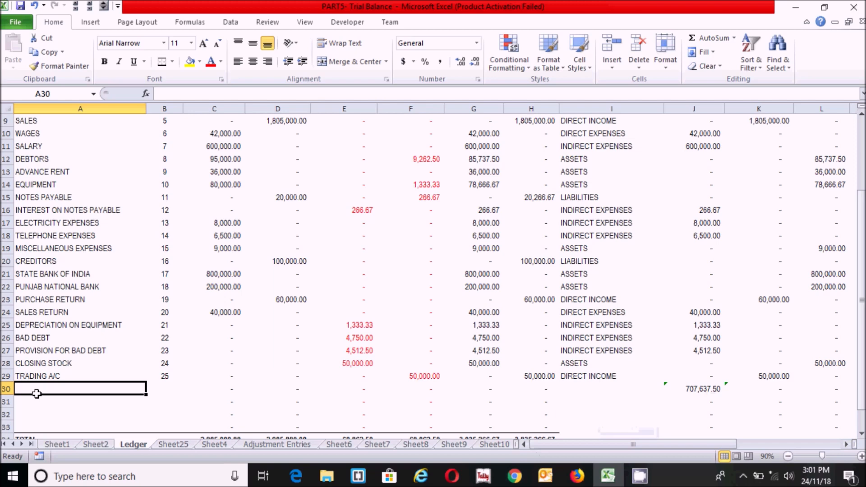
text(=)
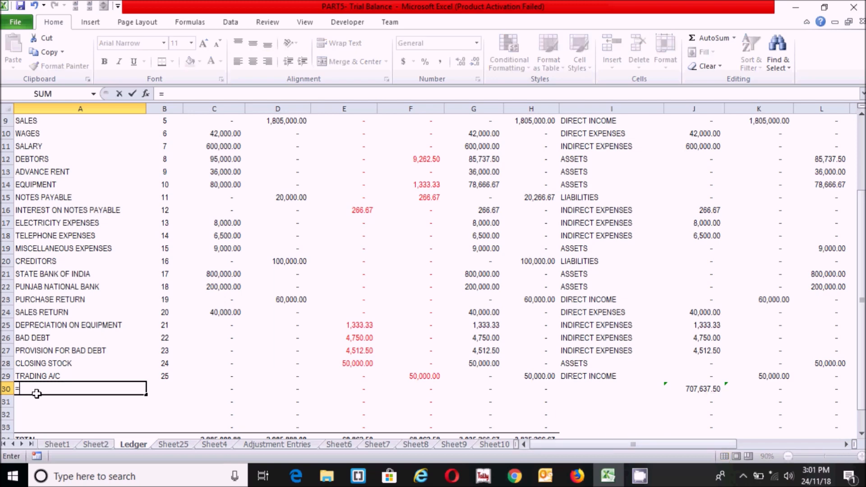
text(if()
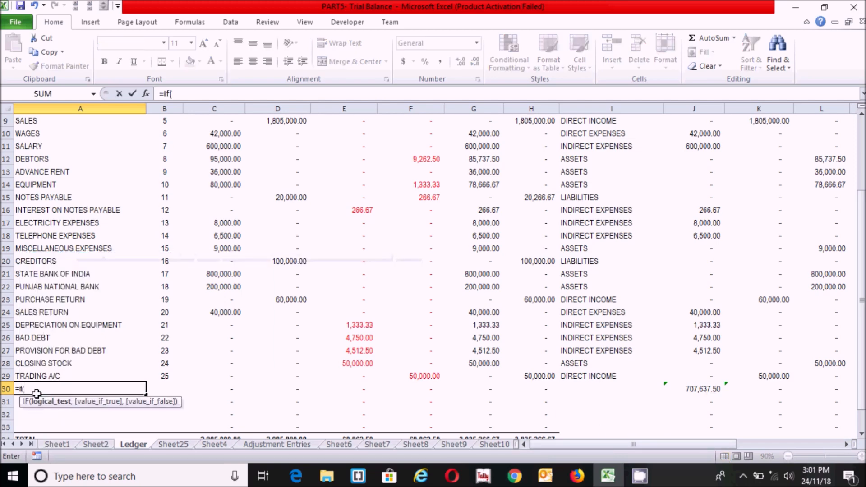
text(sum()
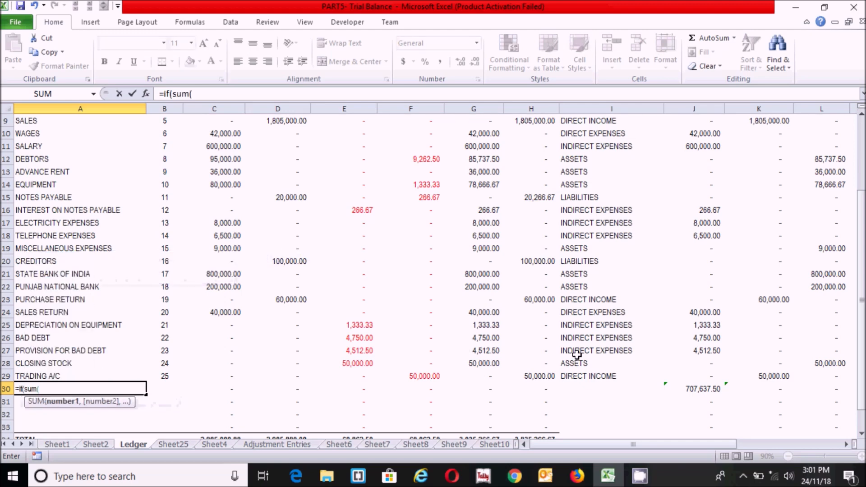
click(779, 375)
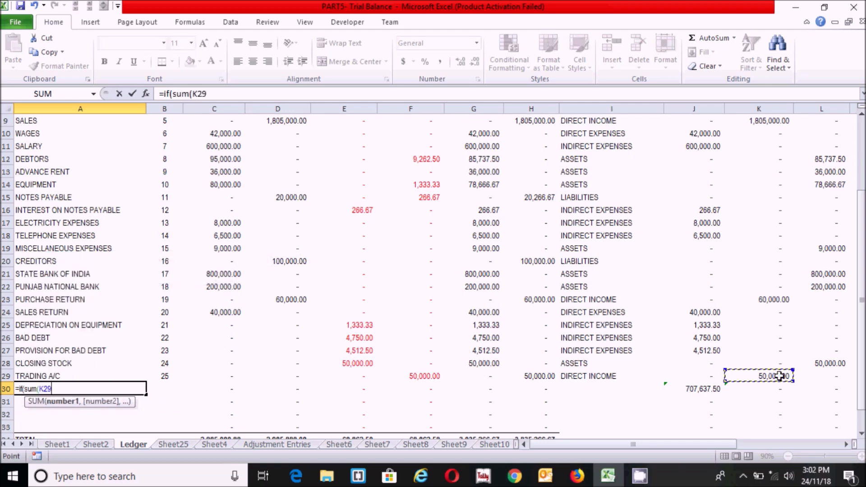
key(ctrl+shift+Up)
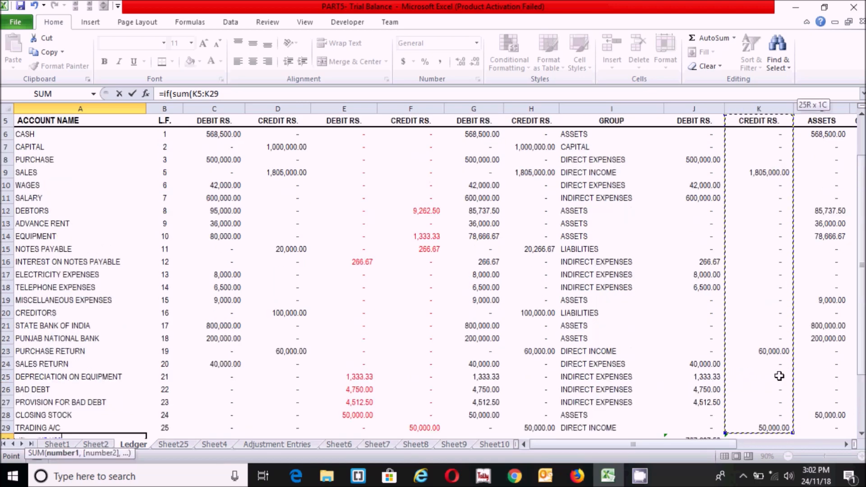
key(shift+Down)
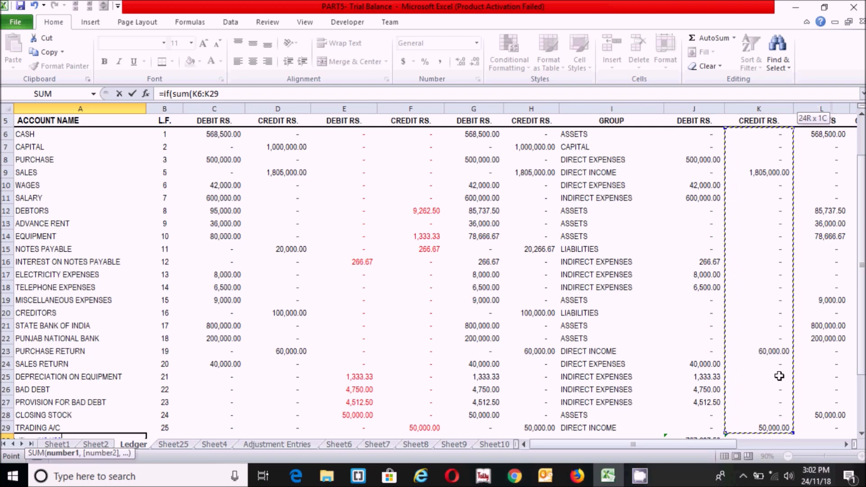
text())
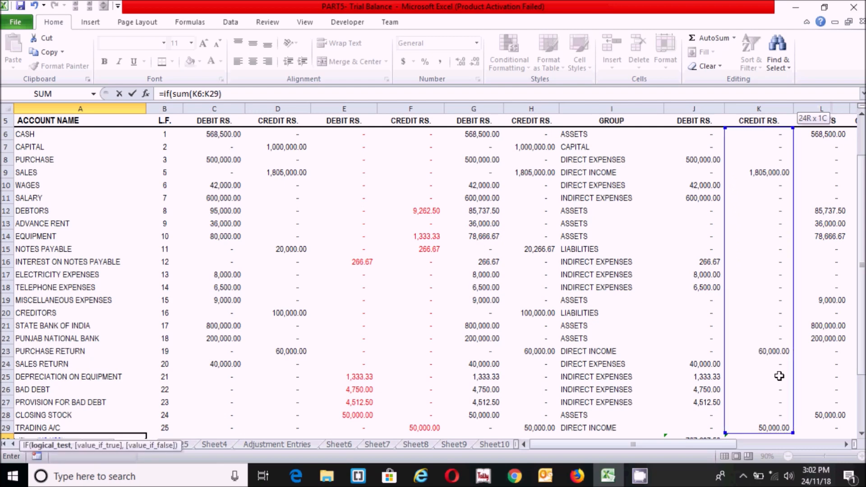
text(>sum()
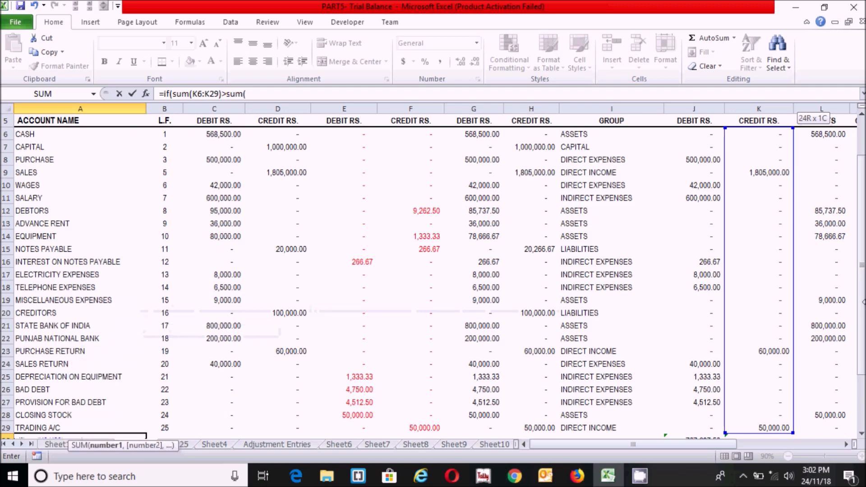
click(690, 132)
drag(691, 132, 675, 430)
text(),)
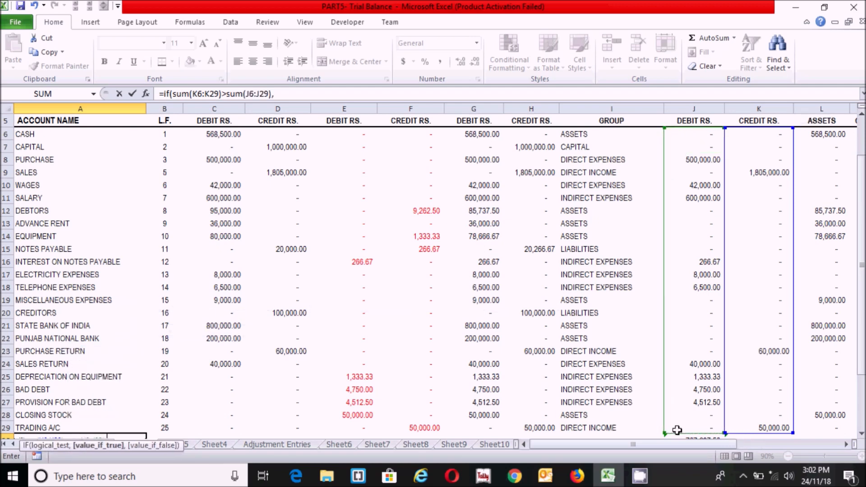
text("NET PROFIT BEFORE TAX",)
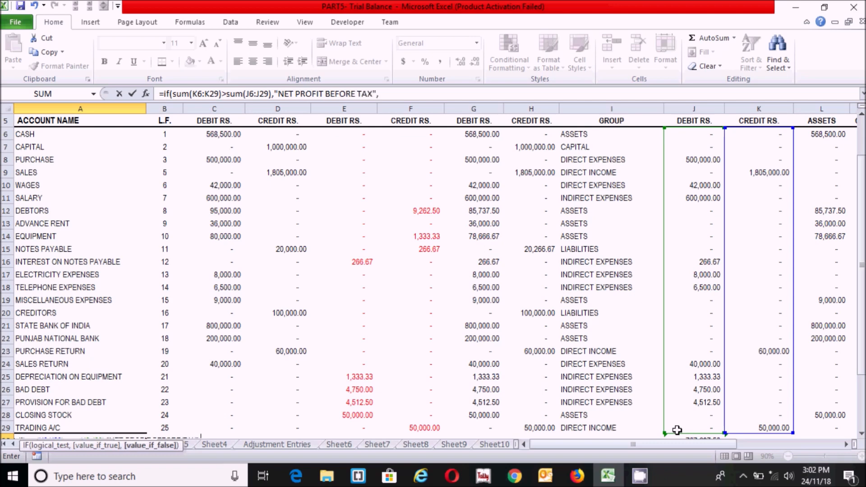
text("NET LOSS"))
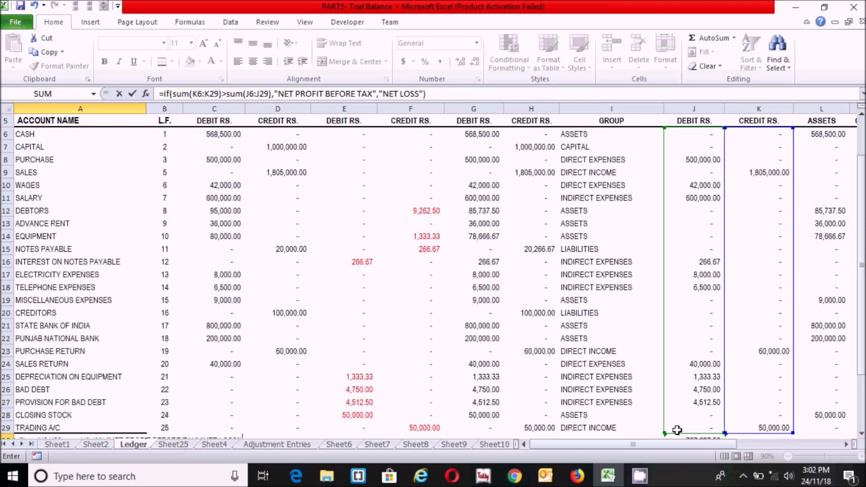
key(Return)
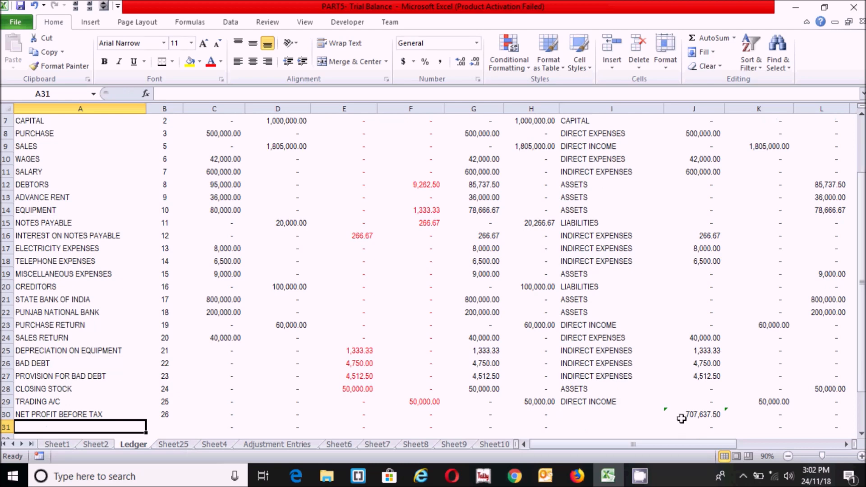
click(85, 413)
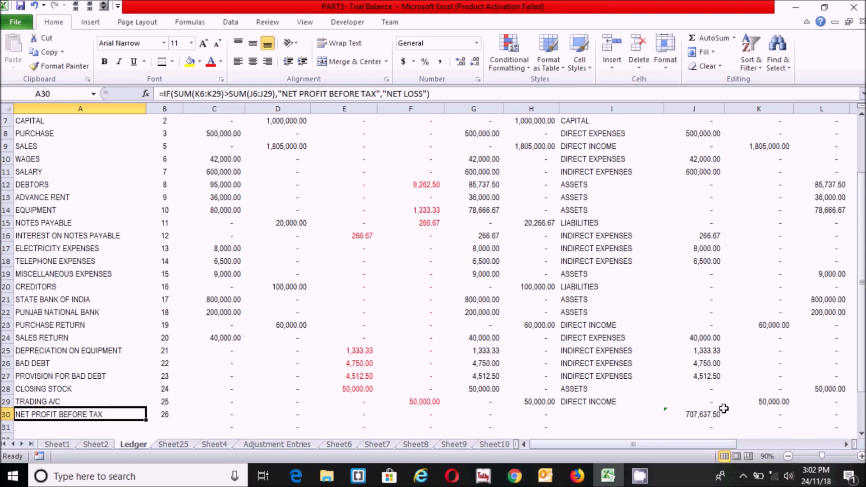
click(706, 414)
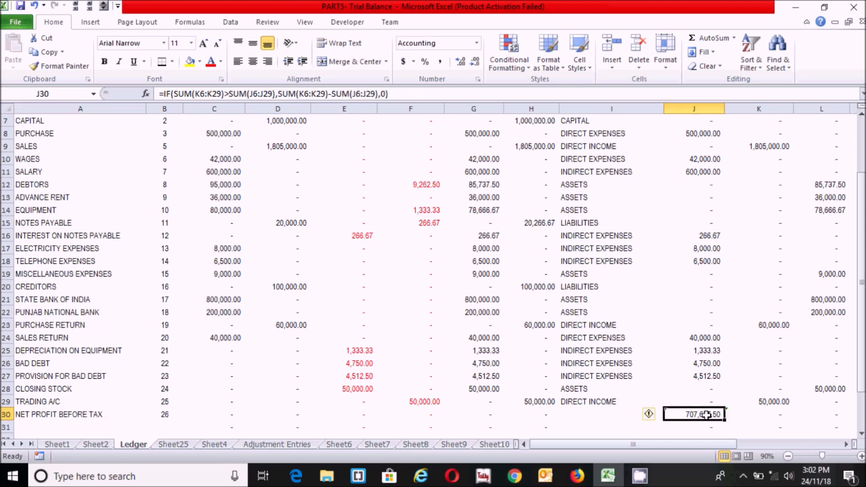
Make A30:M30 bold with a top border and a thick bottom border
click(494, 423)
click(46, 416)
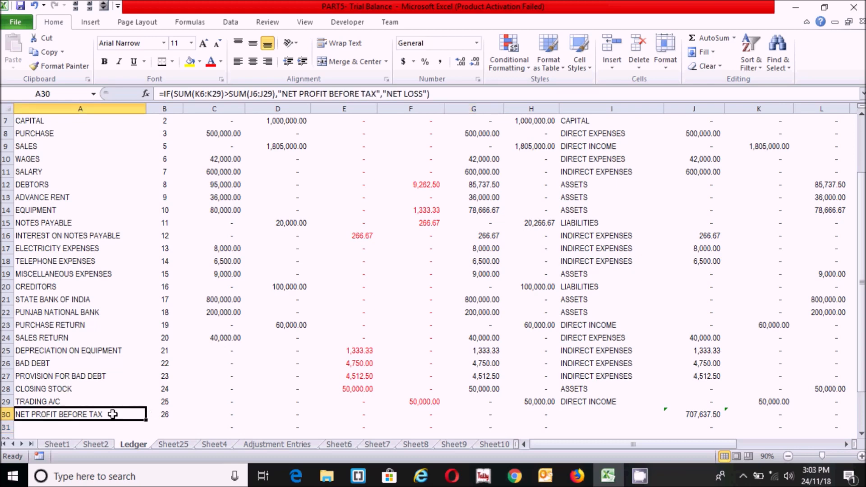
key(shift+Right)
key(shift+Right)
key(shift+Right)
key(shift+Right)
key(shift+Right)
key(shift+Right)
key(shift+Right)
key(shift+Right)
key(shift+Right)
key(shift+Right)
key(shift+Right)
key(shift+Right)
key(shift+Right)
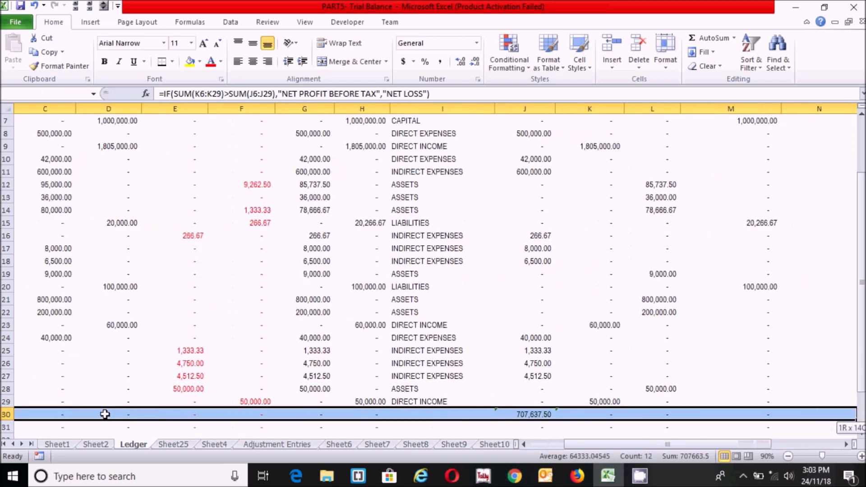
key(shift+Left)
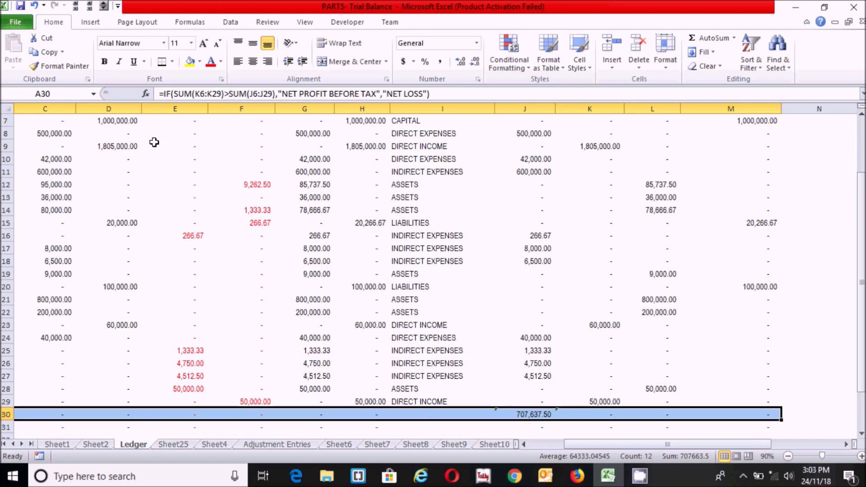
click(172, 62)
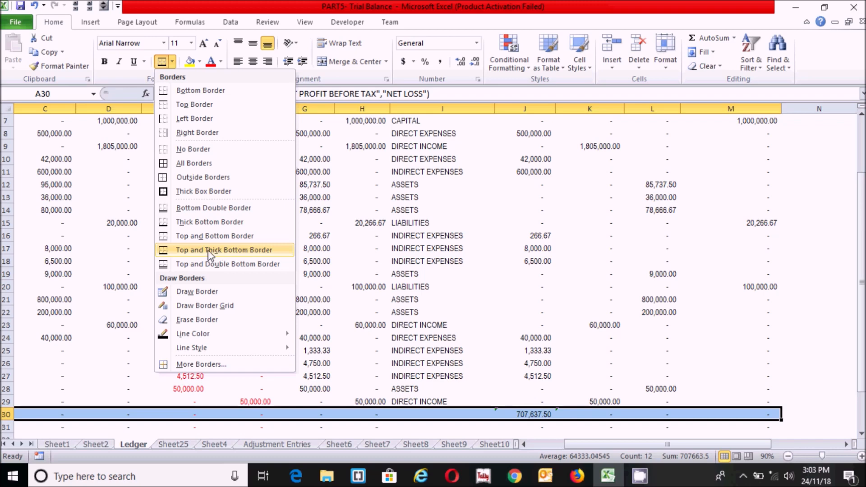
click(209, 251)
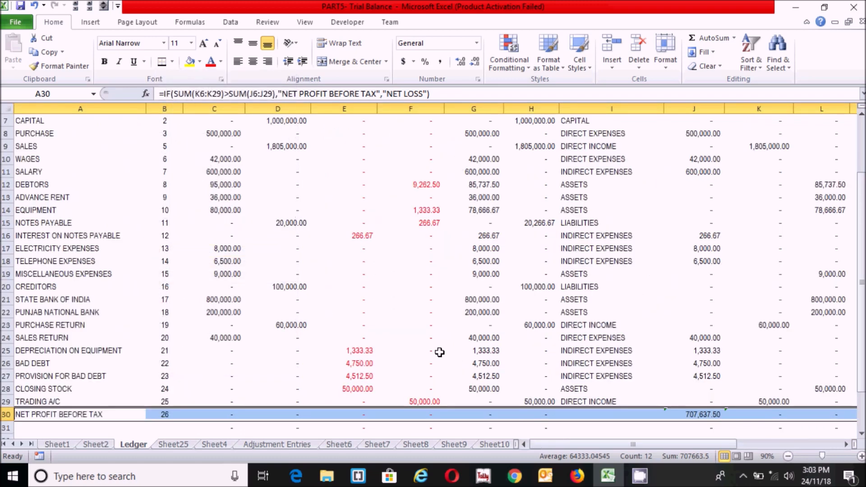
key(ctrl+b)
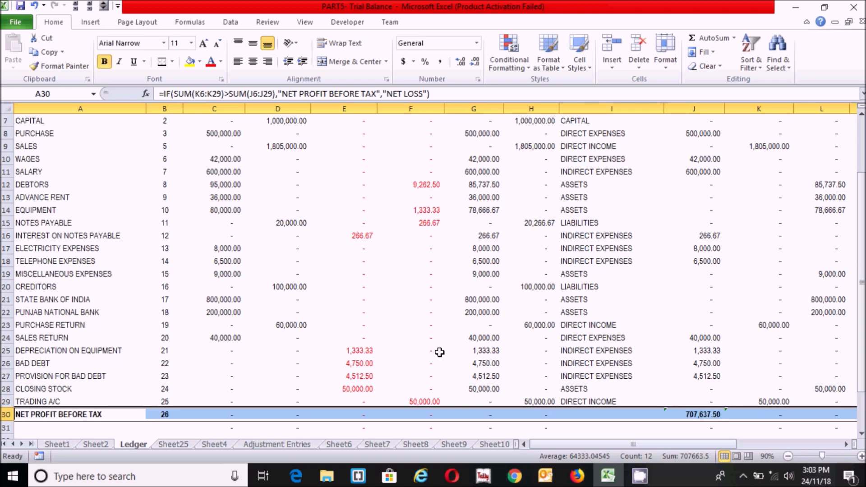
click(293, 391)
click(65, 422)
scroll(64, 423, down, 1)
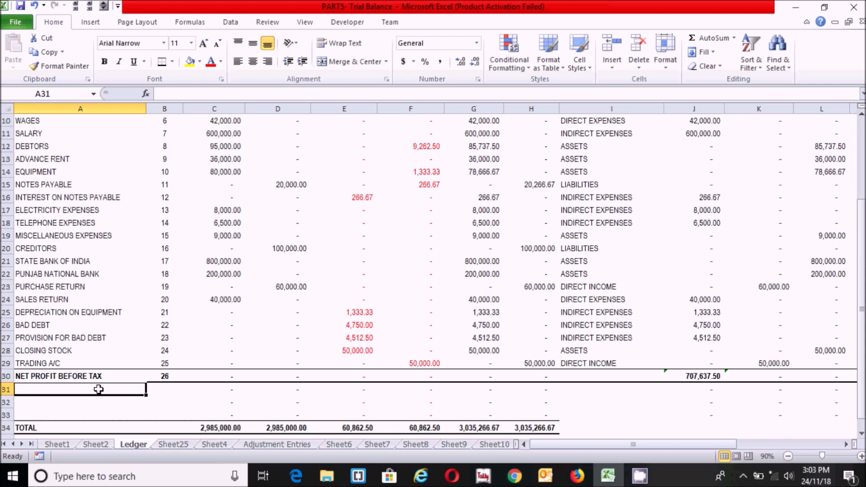
Enter TAX EXPENSES in A31 and TAX PAYABLE in A32
text(TAX)
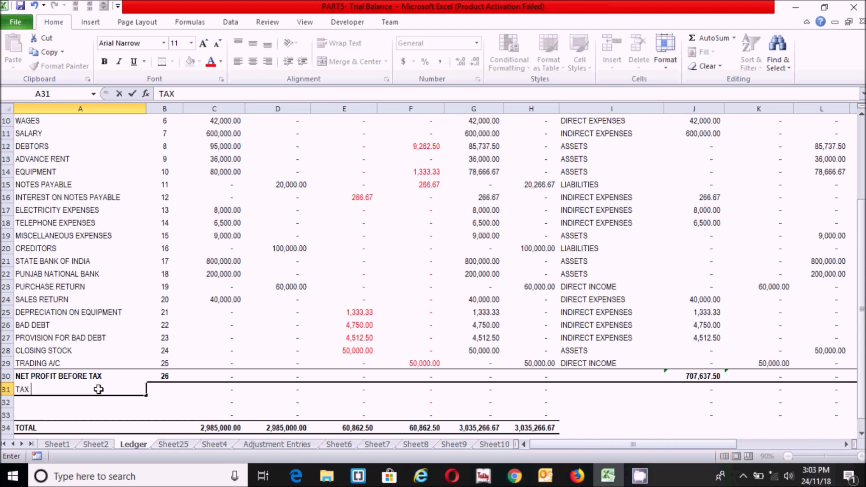
text( EXPENSES)
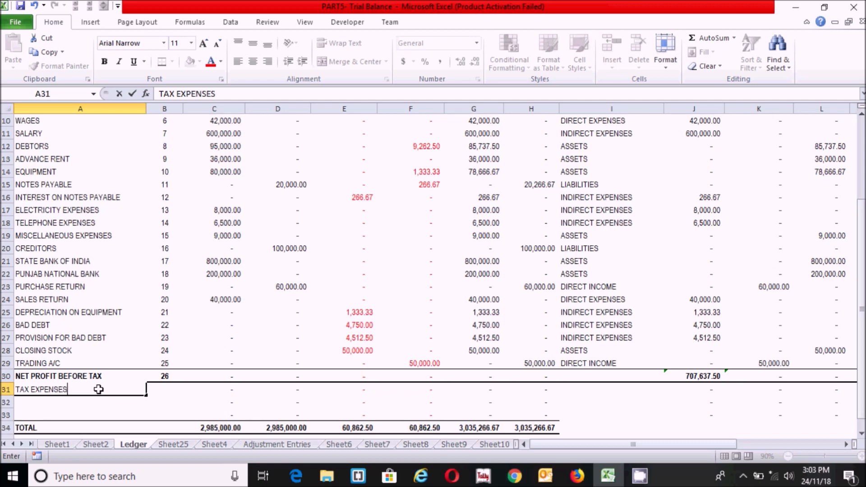
key(Return)
text(TAX)
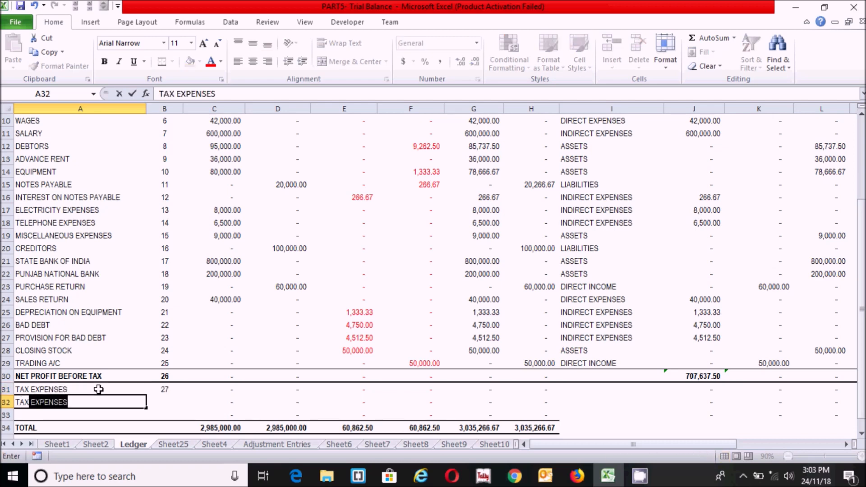
text( PAYABLE)
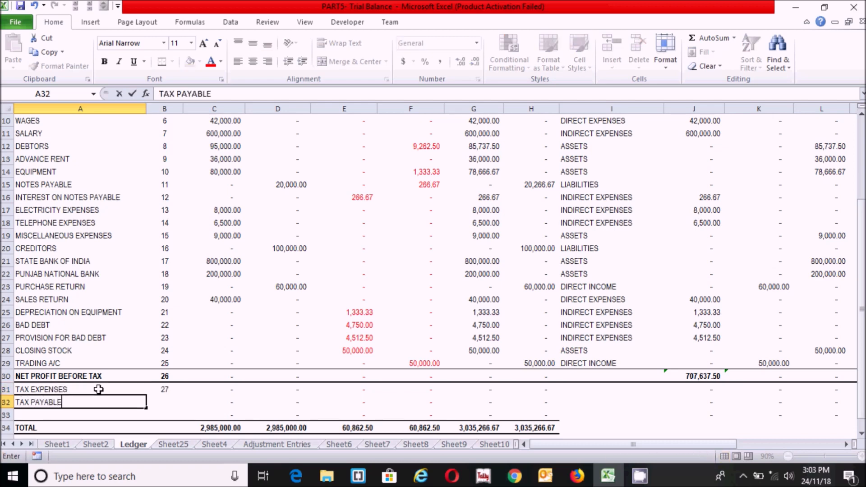
key(Return)
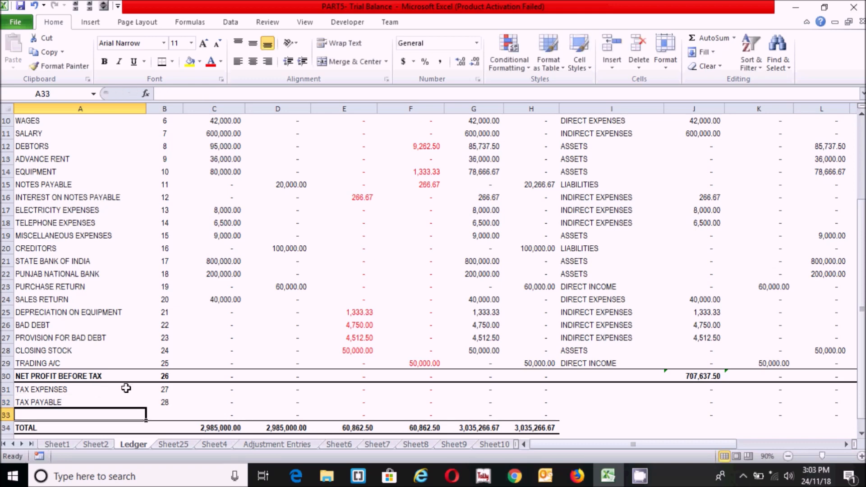
Check the two new tax rows, view the Adjustment Entries sheet, then return to Ledger
click(115, 394)
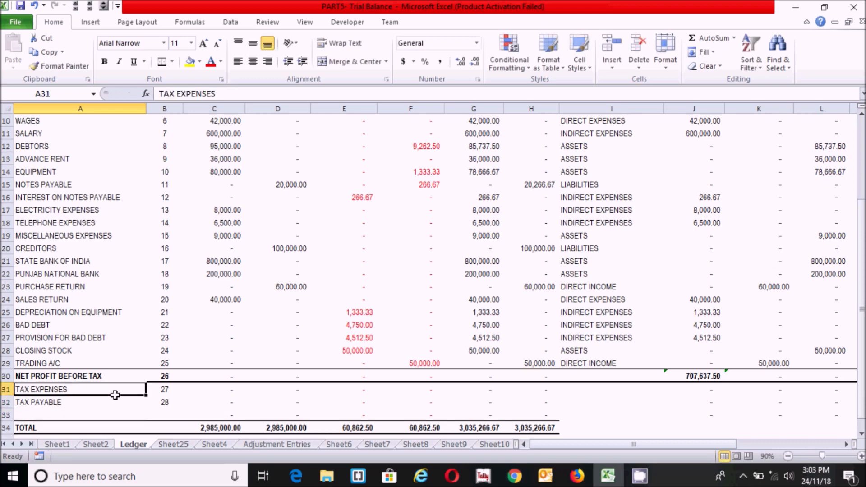
click(83, 404)
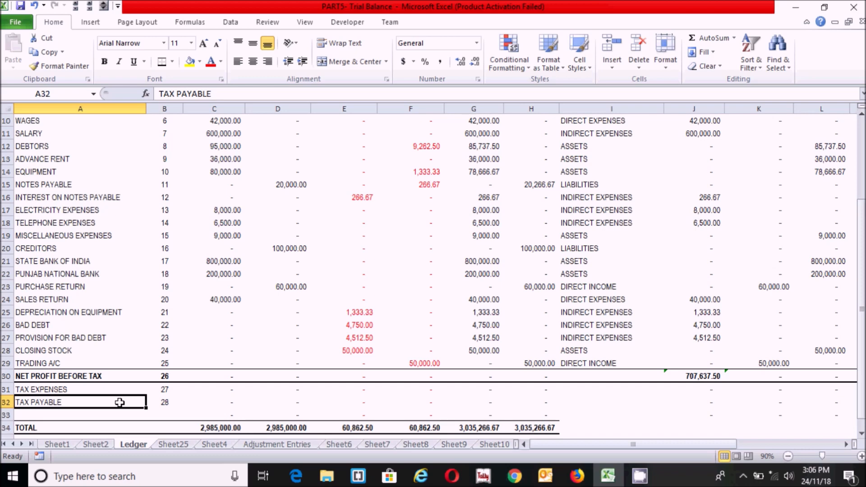
click(256, 445)
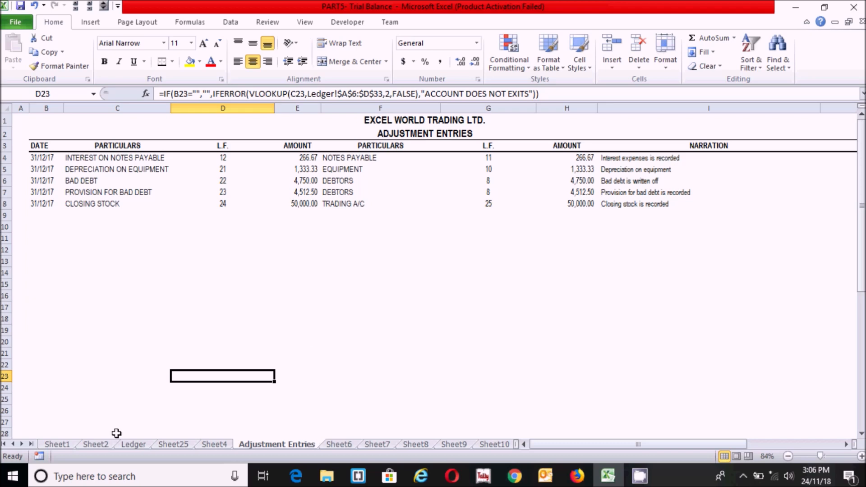
click(129, 445)
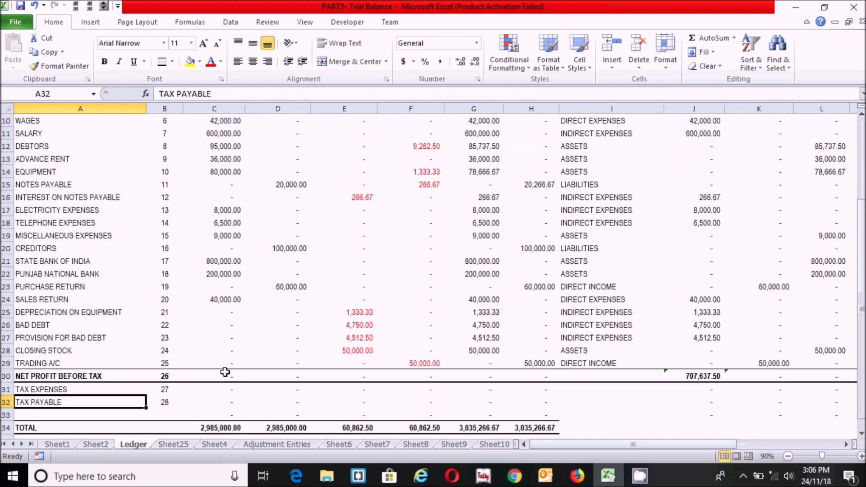
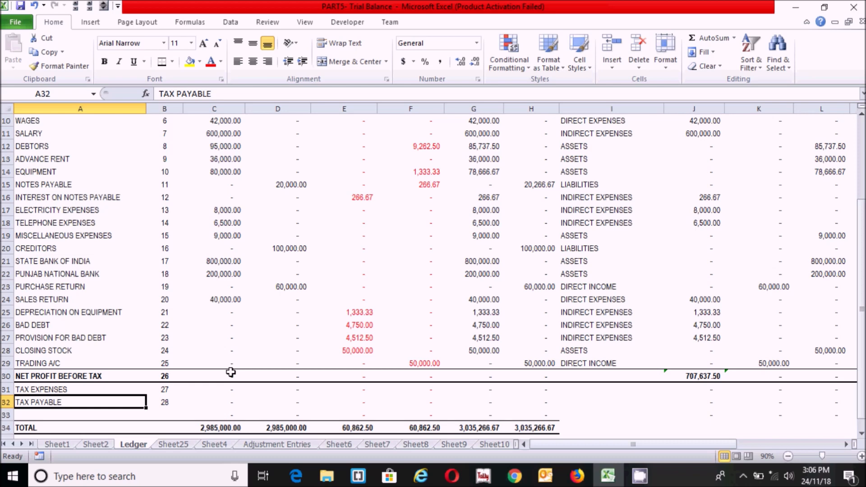
Enter =(J30*0.25/12)*3 in E31 so Tax Expenses shows 44,227.34
click(367, 389)
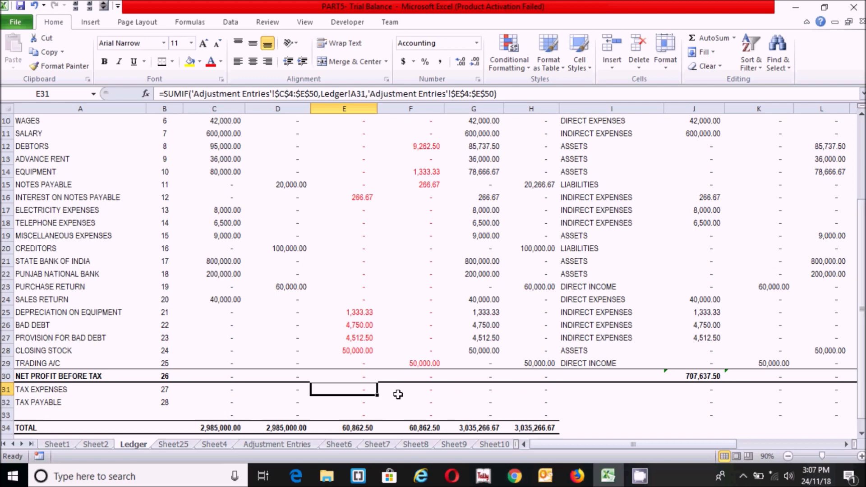
key(BackSpace)
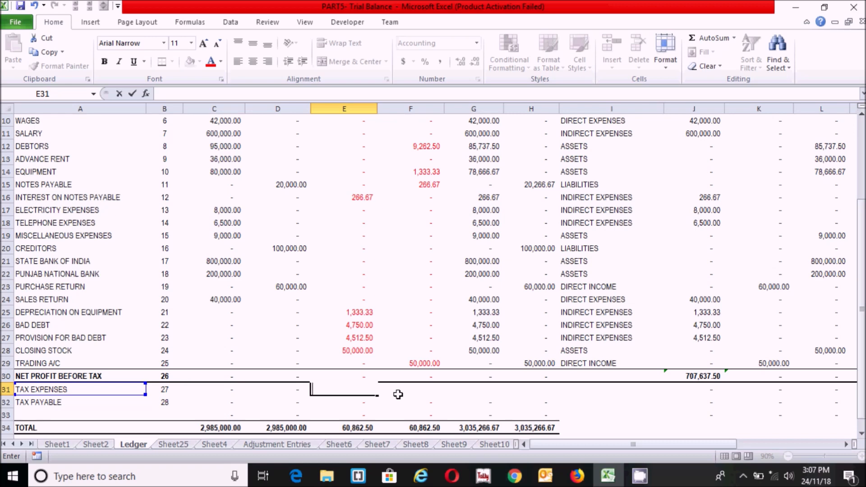
text(=)
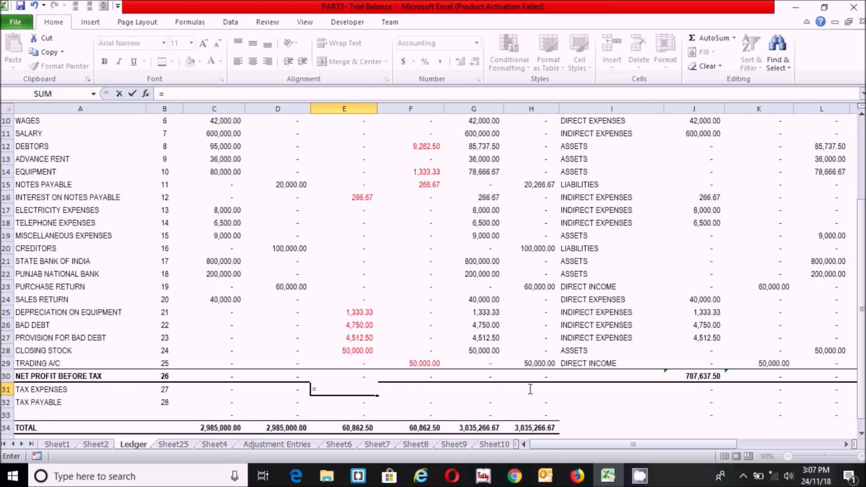
click(699, 376)
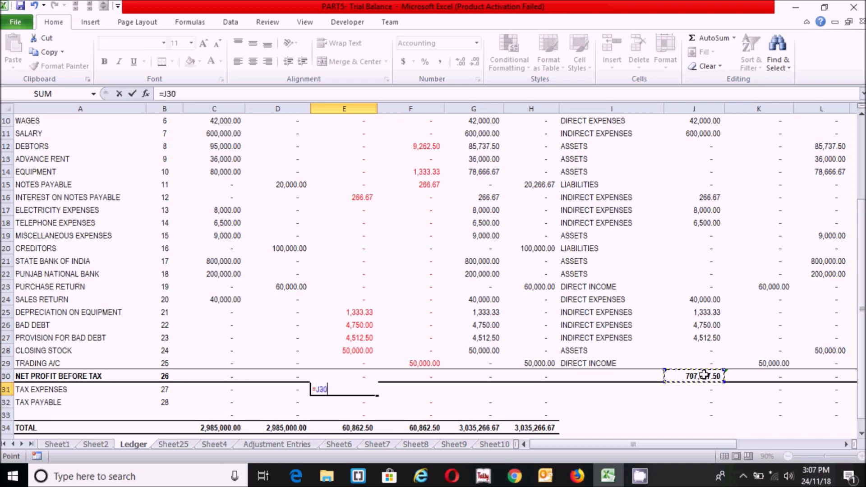
text(*)
text(0.25)
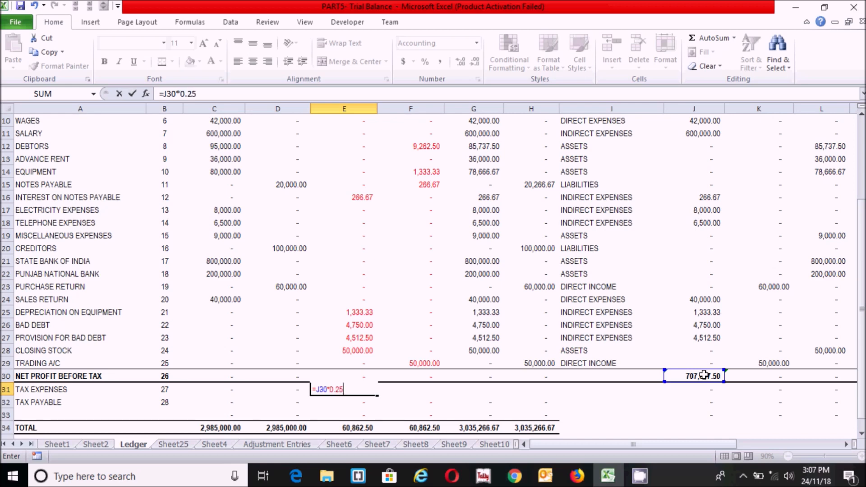
text(/12))
click(317, 389)
text(()
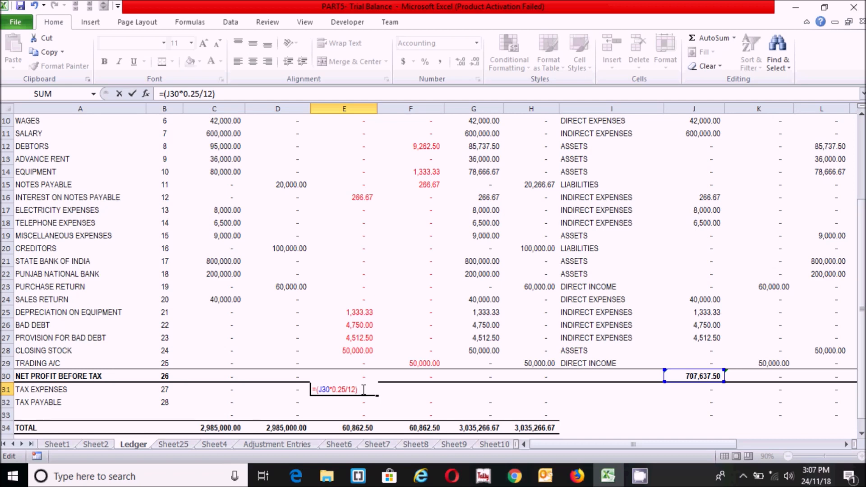
text(*3)
key(Return)
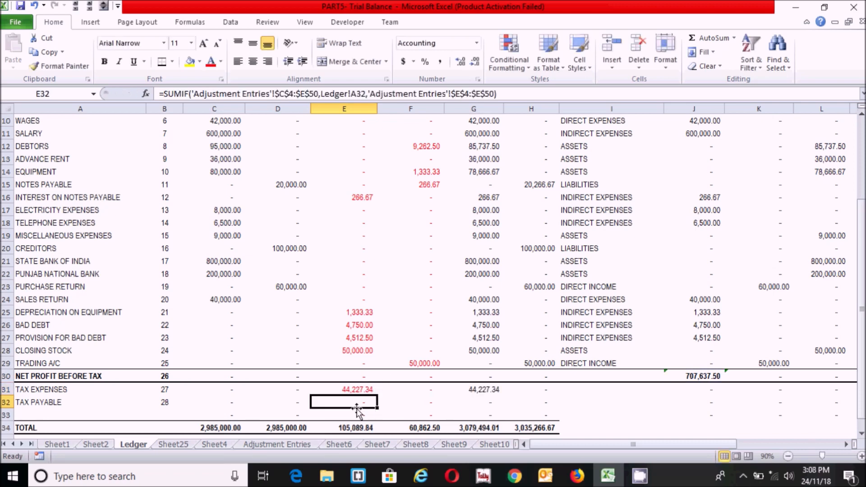
Enter =(J30*0.25/12)*3 in F32 as the 44,227.34 Tax Payable credit
click(428, 402)
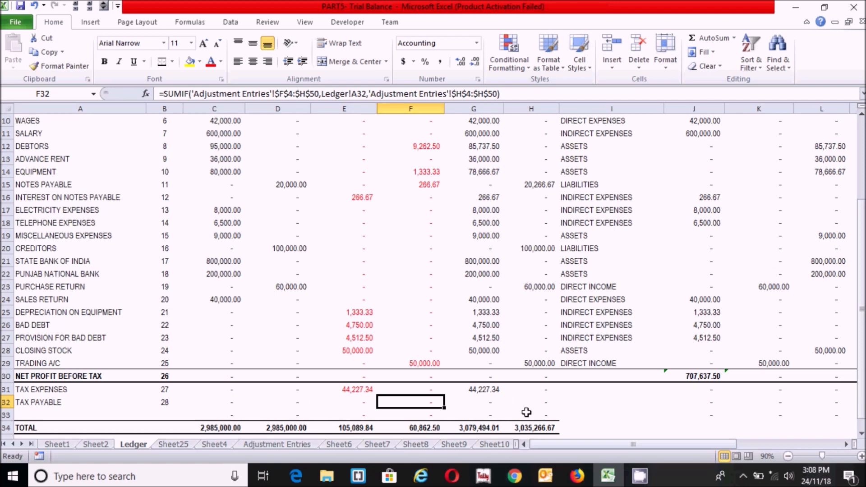
key(BackSpace)
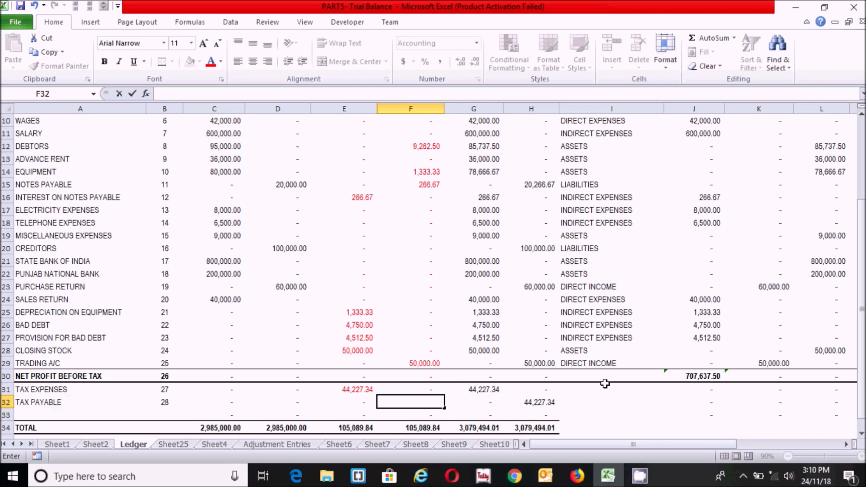
text(=)
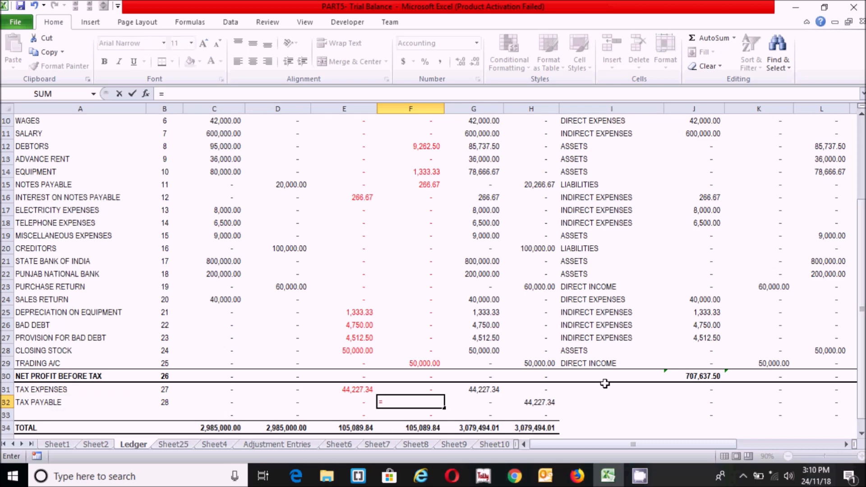
text(()
click(697, 375)
text(*)
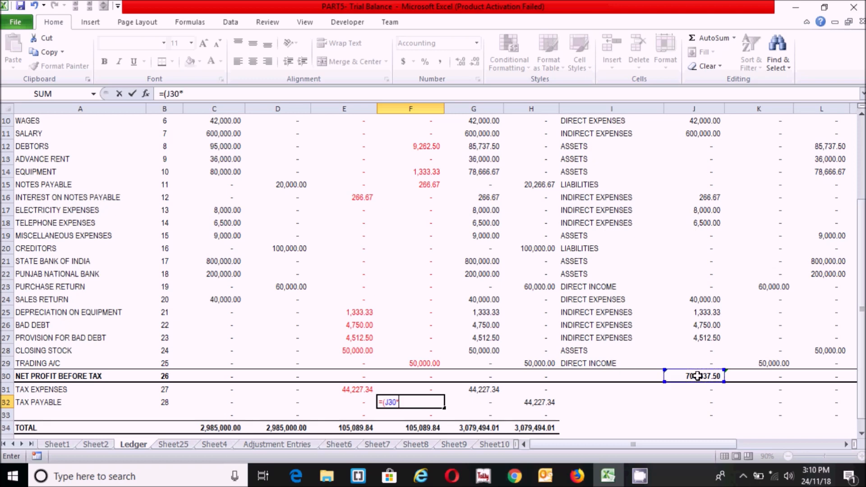
text(0.25/12)*3)
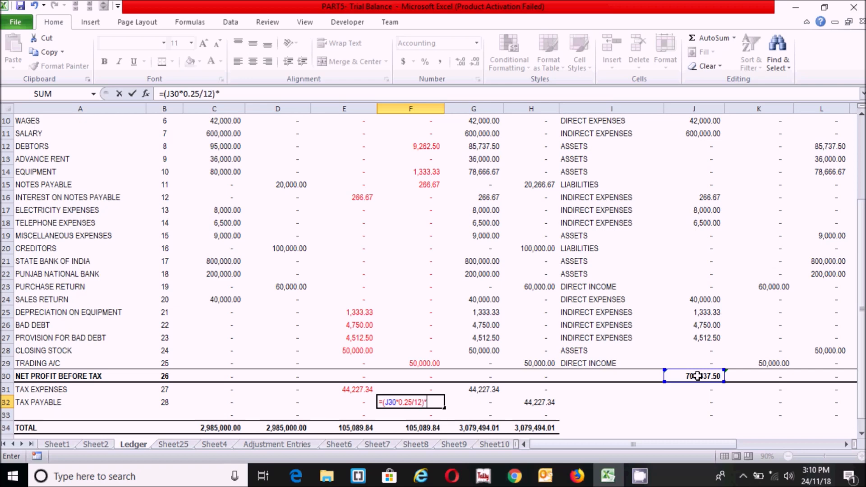
key(Return)
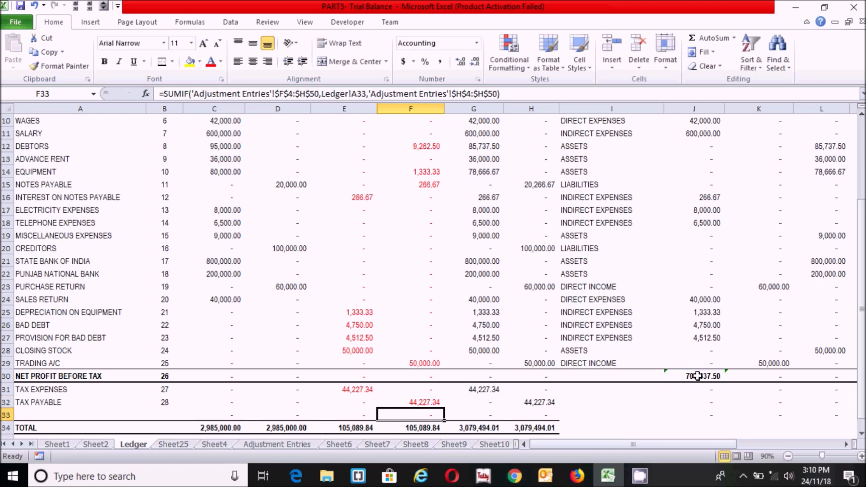
Verify the tax formulas in F32, G31 and H32 now balance the totals
click(426, 399)
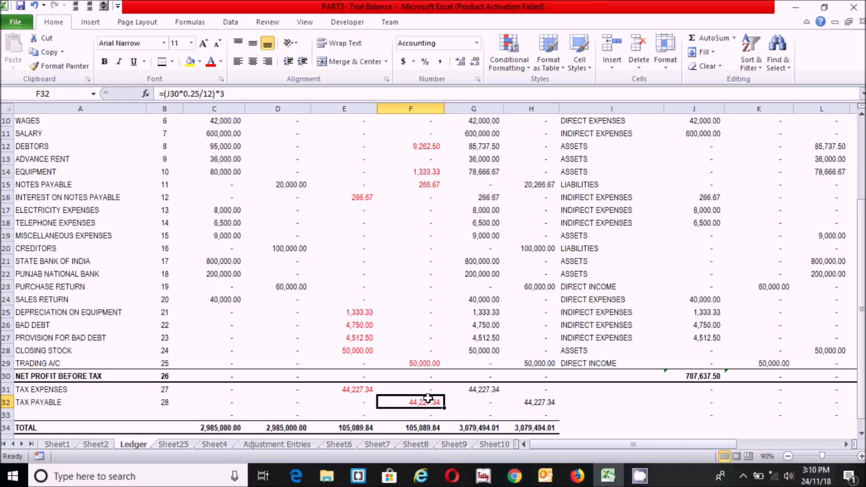
click(481, 390)
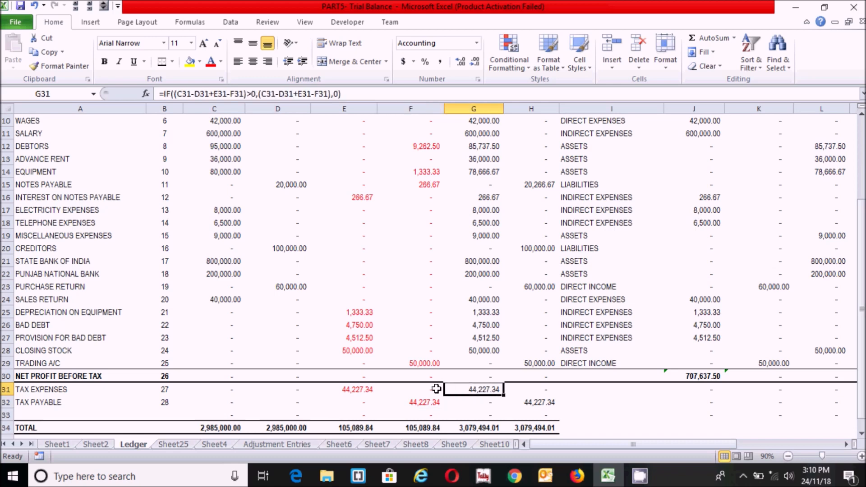
click(532, 402)
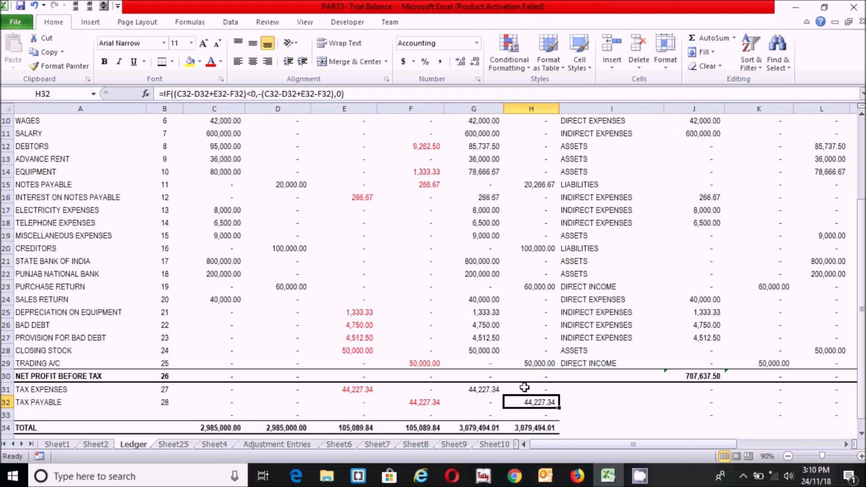
click(569, 390)
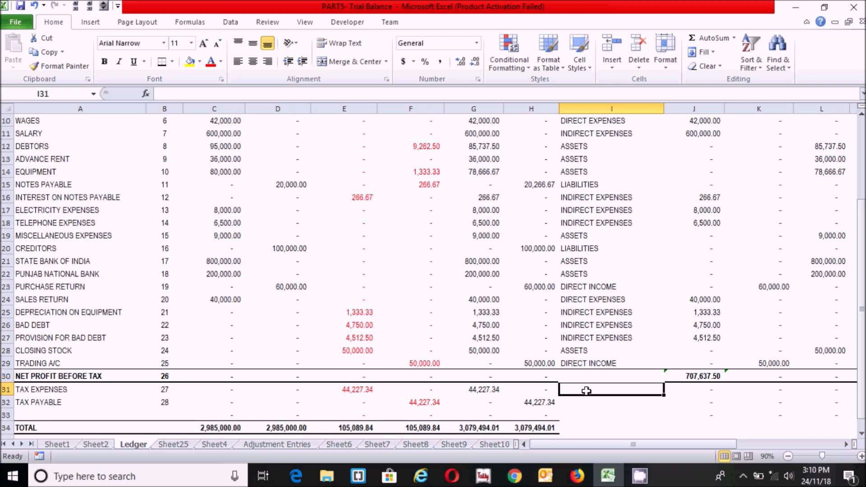
Classify Tax Expenses as INDIRECT EXPENSES in I31 and Tax Payable as LIABILITIES in I32
text(INDIRECT EXPENSES)
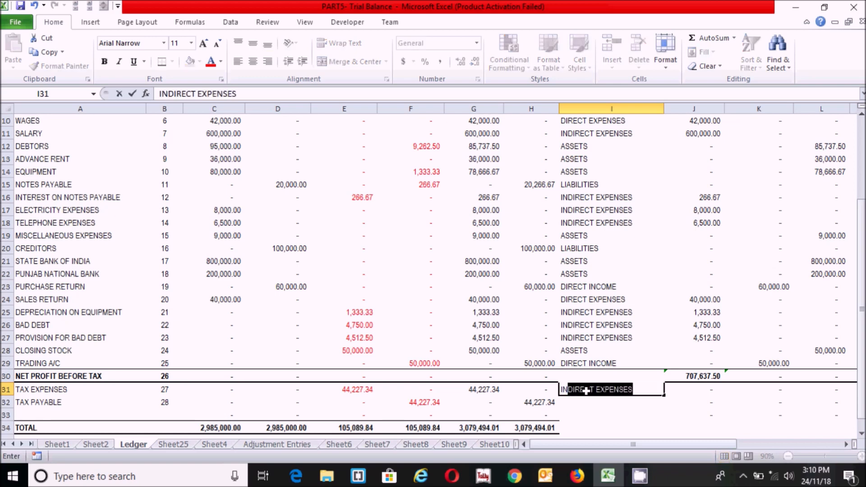
key(Return)
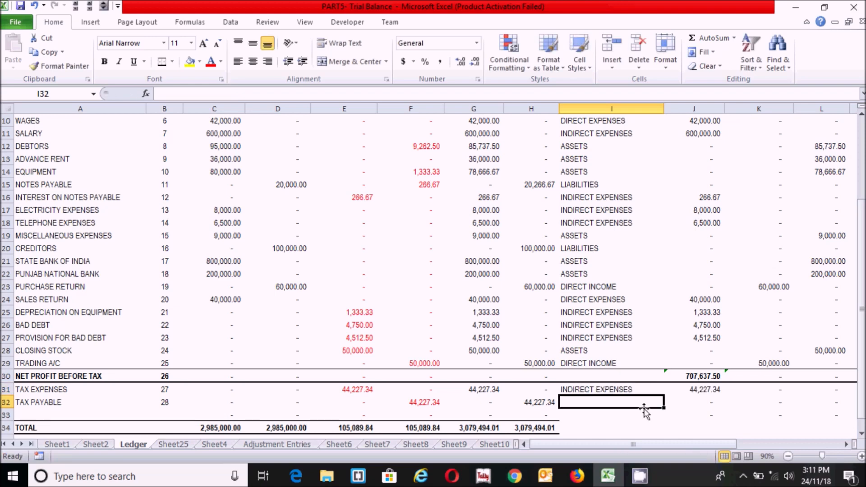
text(LIABILITIES)
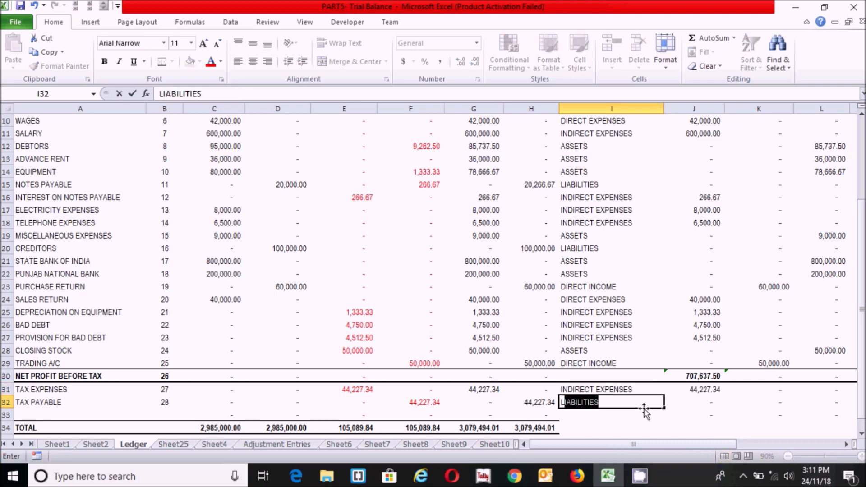
key(Return)
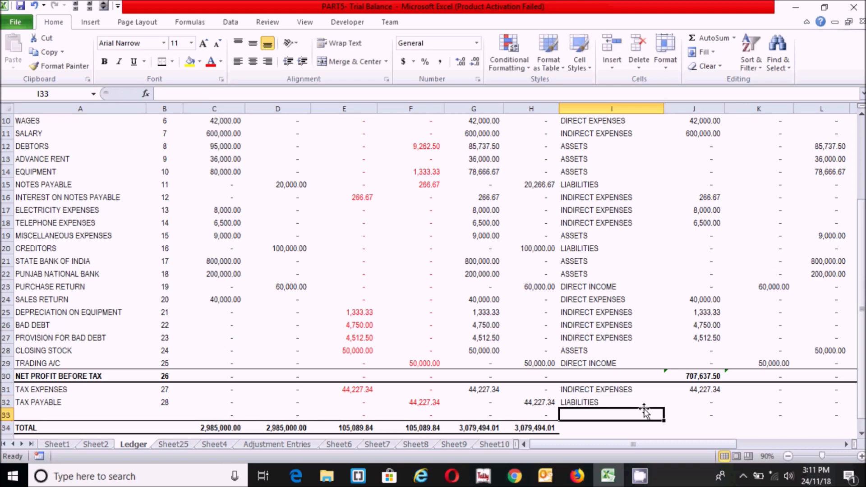
Check the 44,227.34 amounts in J31 and M32, then select the I34:M34 total row
click(719, 390)
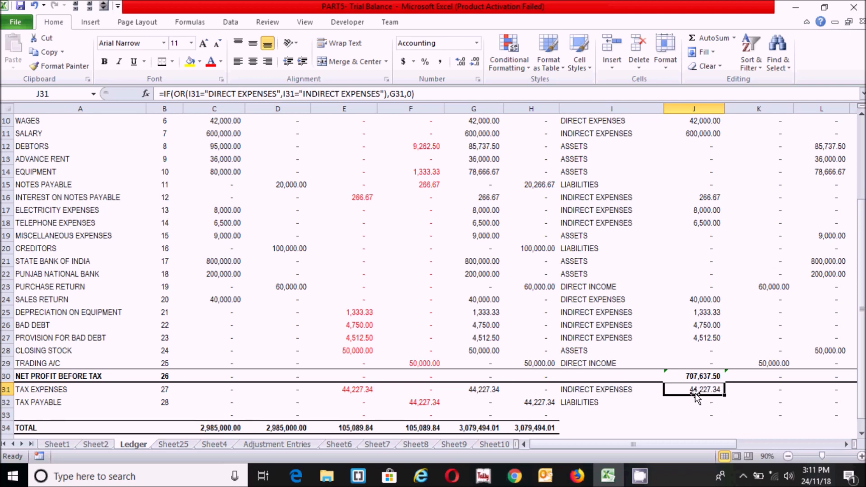
drag(681, 446, 724, 443)
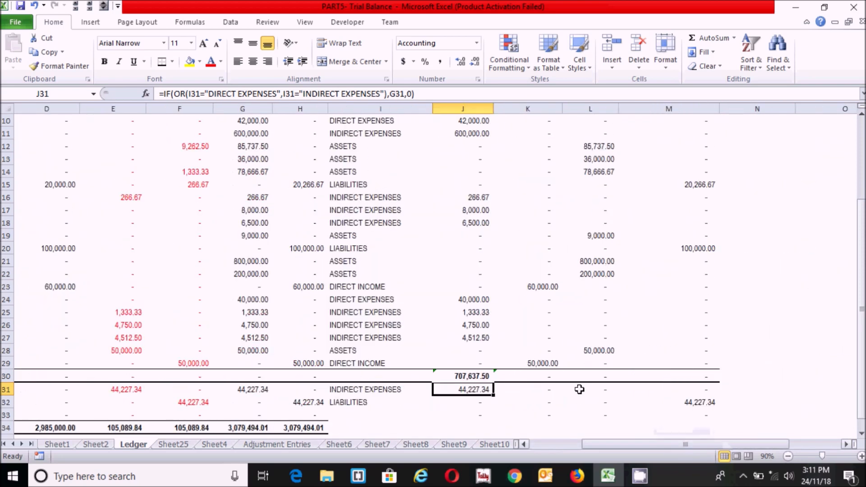
click(708, 401)
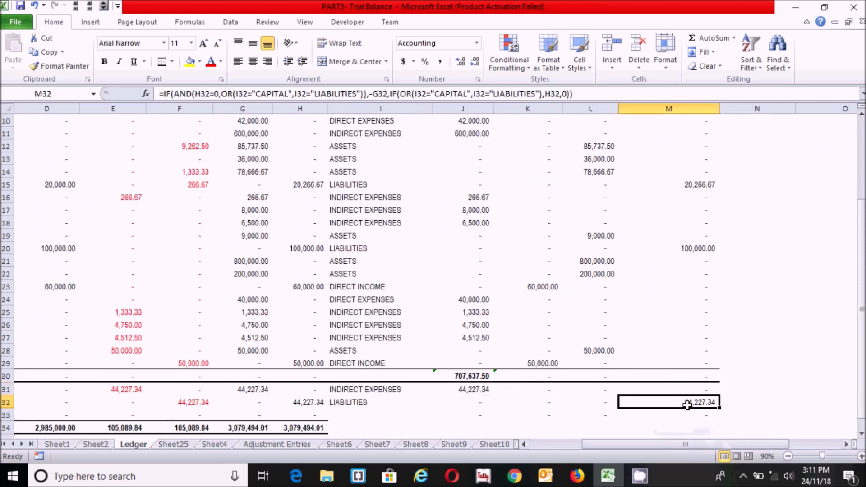
click(376, 402)
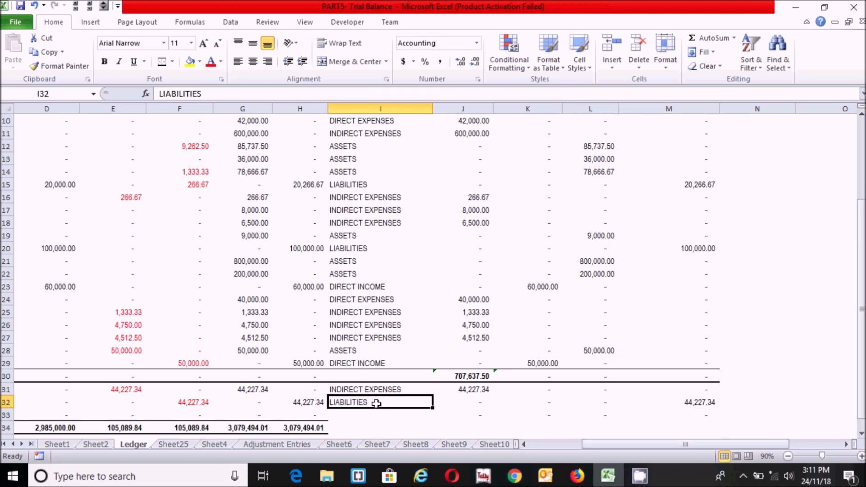
click(345, 428)
drag(404, 427, 661, 422)
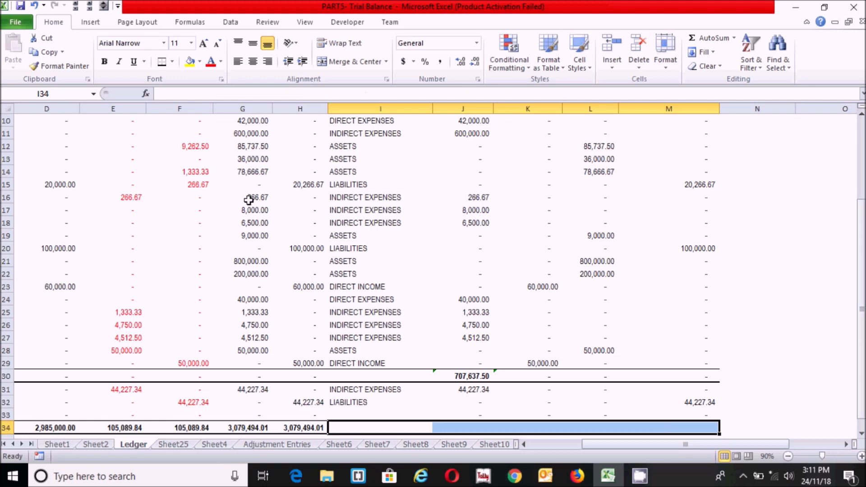
Give I34:M34 a top and thick bottom border and make it bold
click(173, 63)
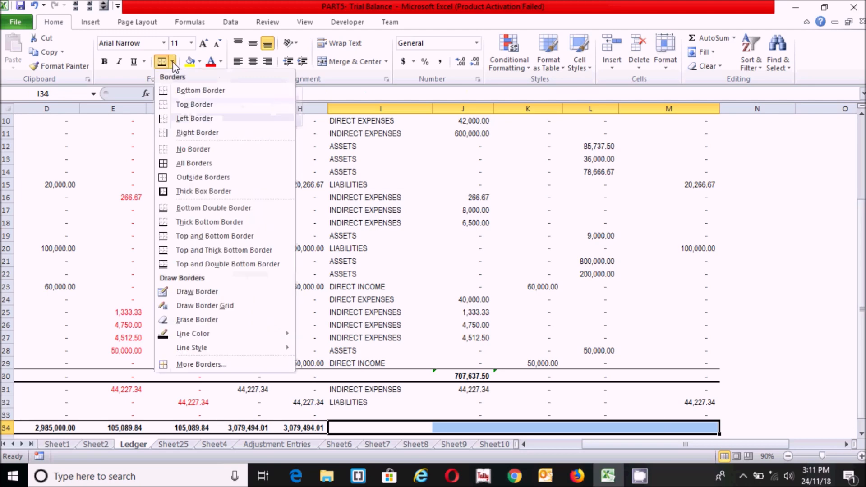
click(182, 250)
click(456, 301)
drag(340, 428, 701, 425)
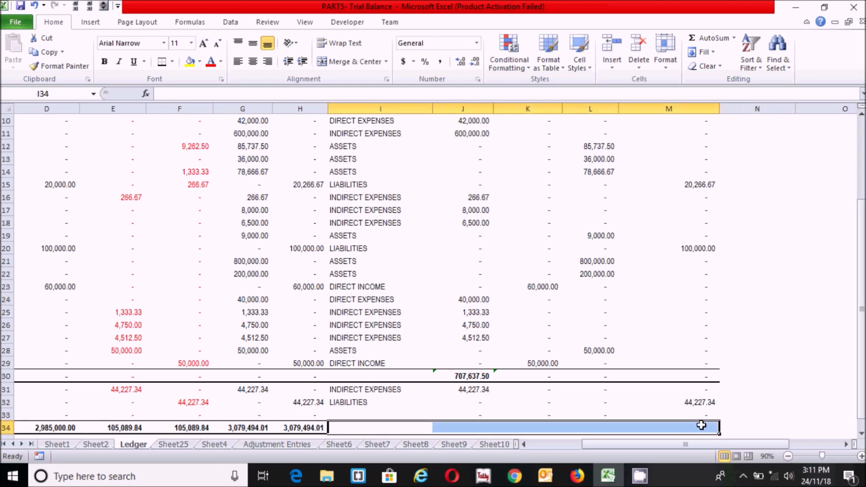
key(ctrl+b)
Dismiss the inconsistent-formula warning on J30 with Ignore Error
click(541, 372)
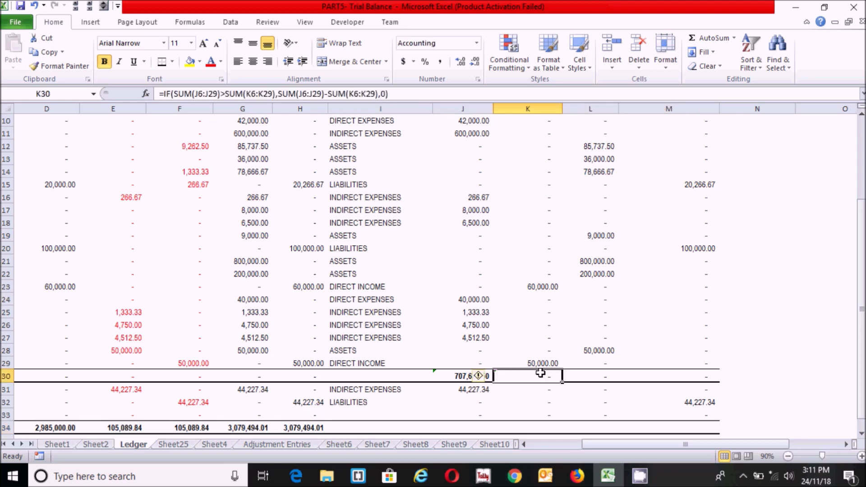
click(411, 411)
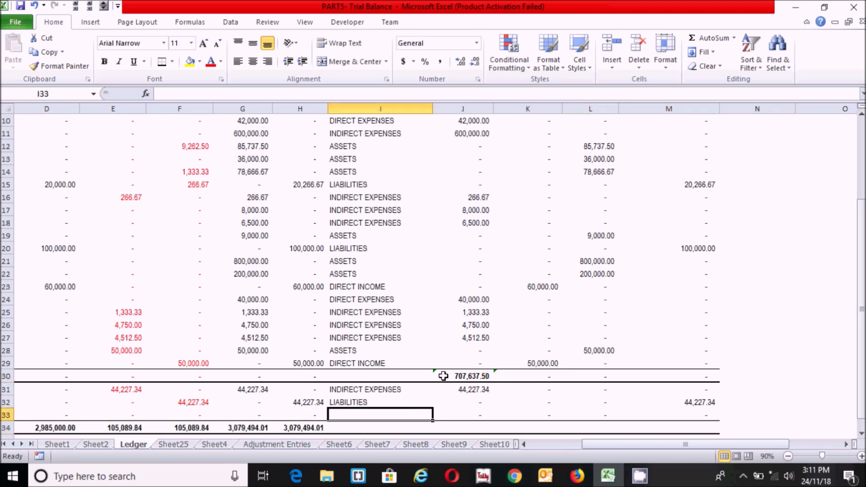
drag(443, 375, 514, 376)
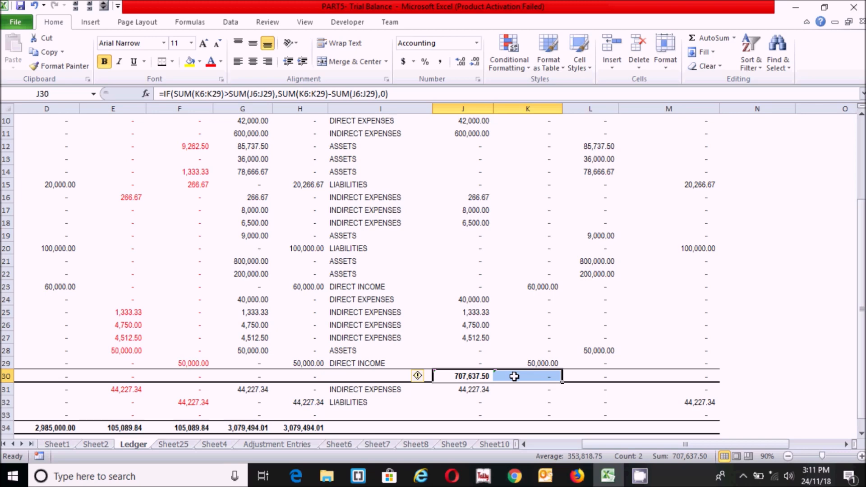
click(427, 376)
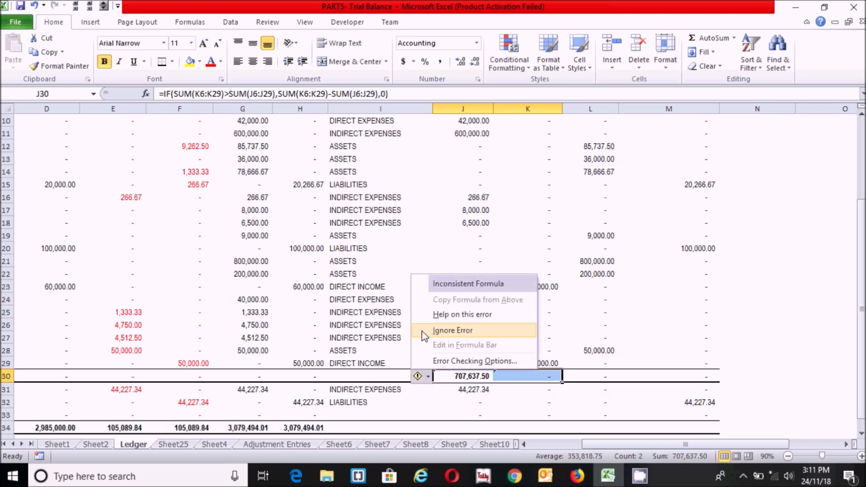
click(422, 331)
click(404, 373)
scroll(404, 373, right, 1)
click(398, 403)
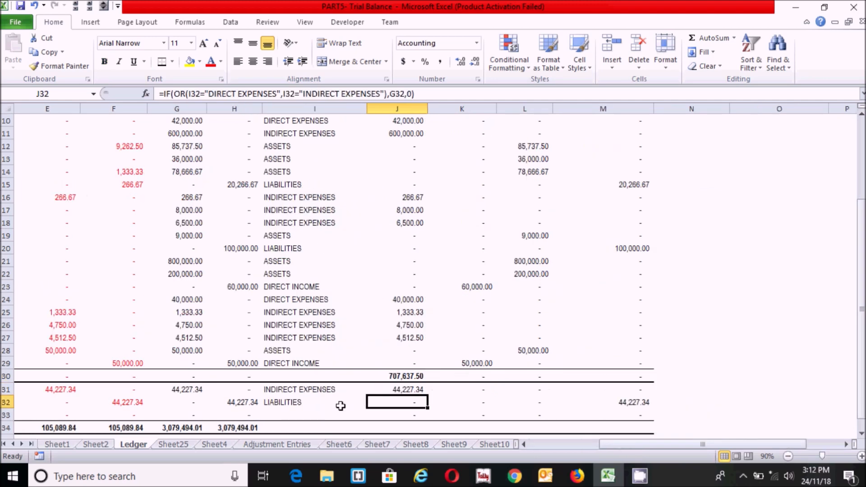
drag(396, 427, 631, 427)
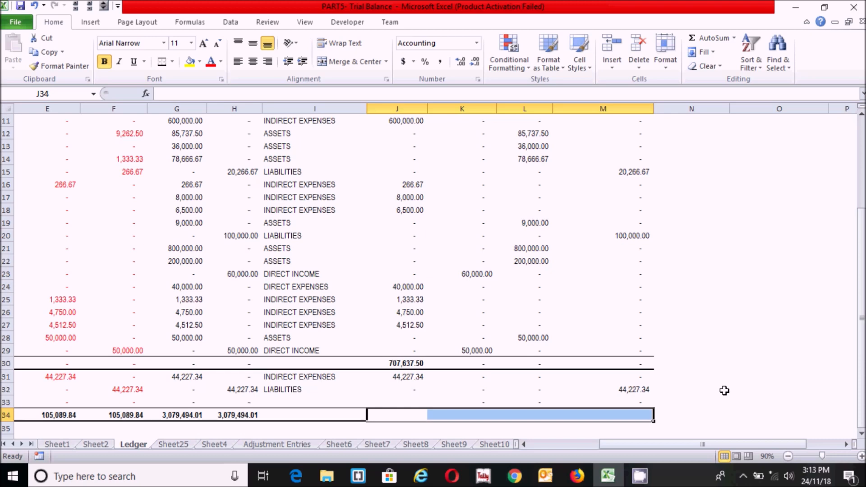
AutoSum J34:M34, giving 1,959,227.34, 1,915,000.00, 1,827,904.17 and 1,164,494.01
key(alt)
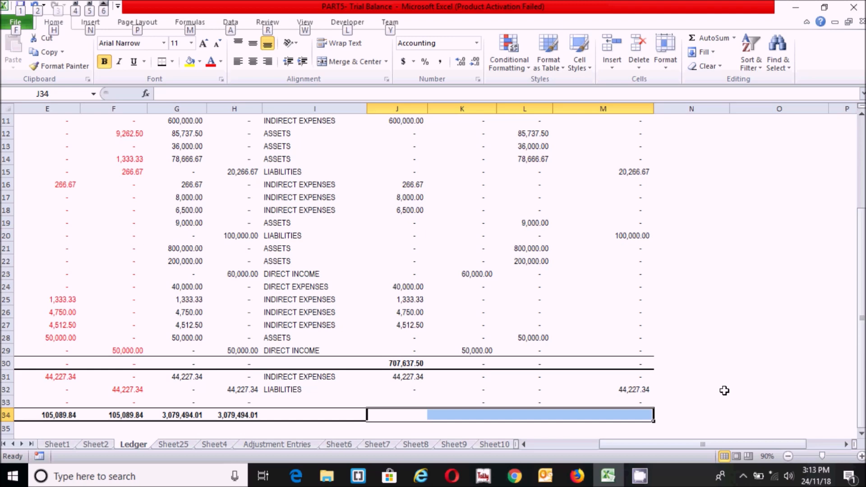
key(alt+equal)
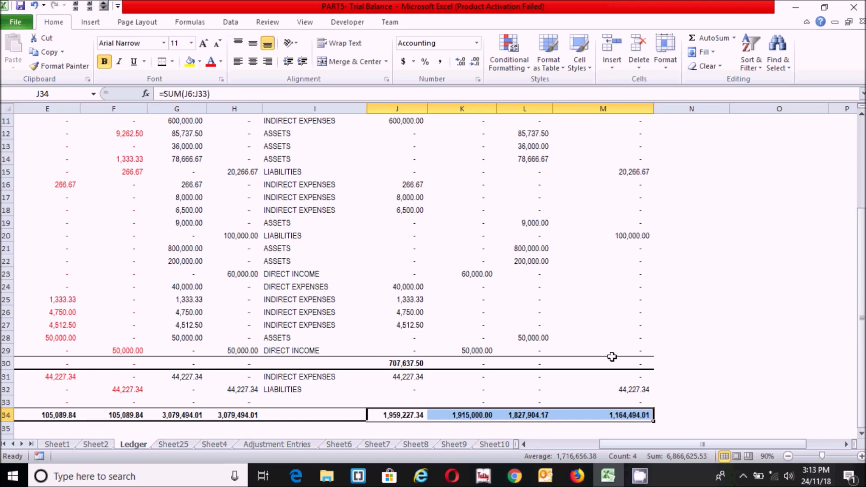
click(595, 361)
click(468, 399)
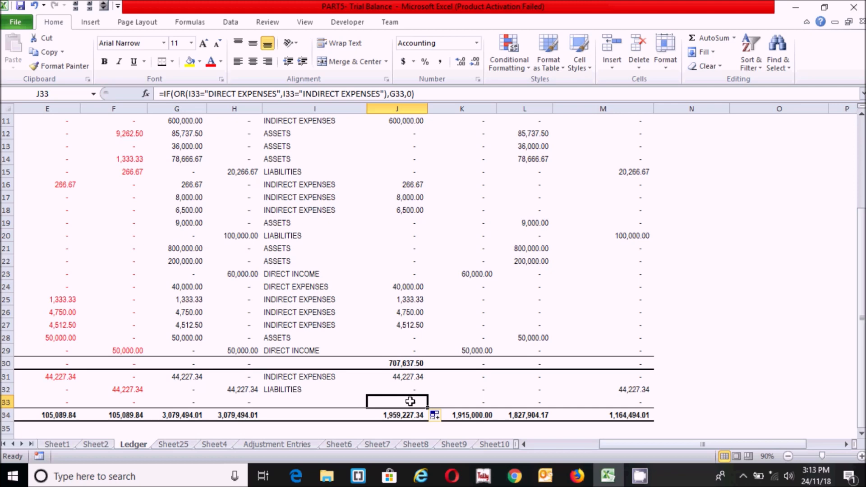
double_click(410, 401)
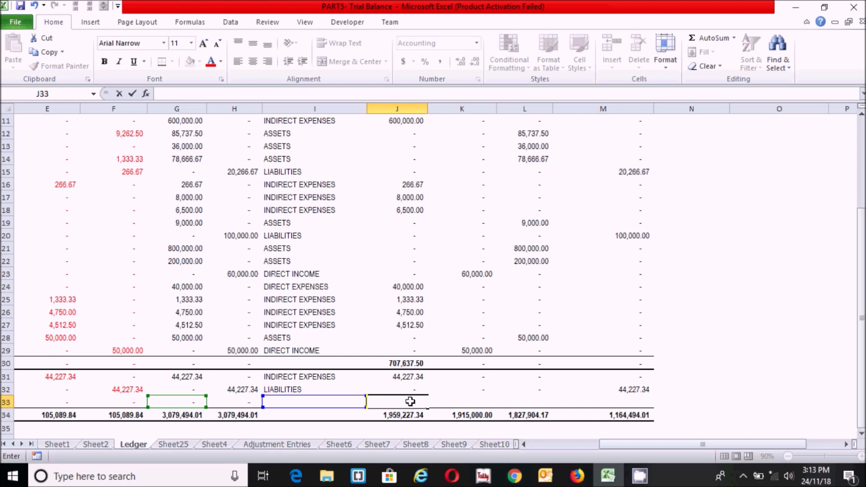
Enter =IF(J30>0,K34-SUM(J6:J29,J31),0) in J33, returning 663,410.16
text(=if()
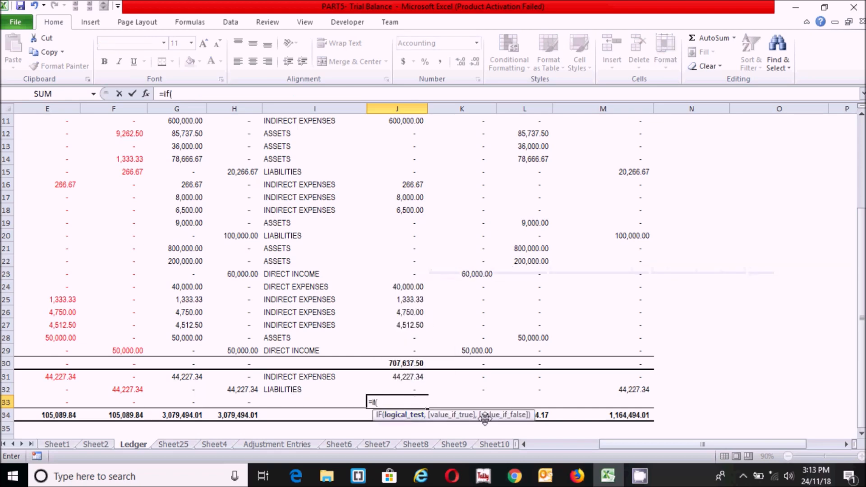
click(405, 362)
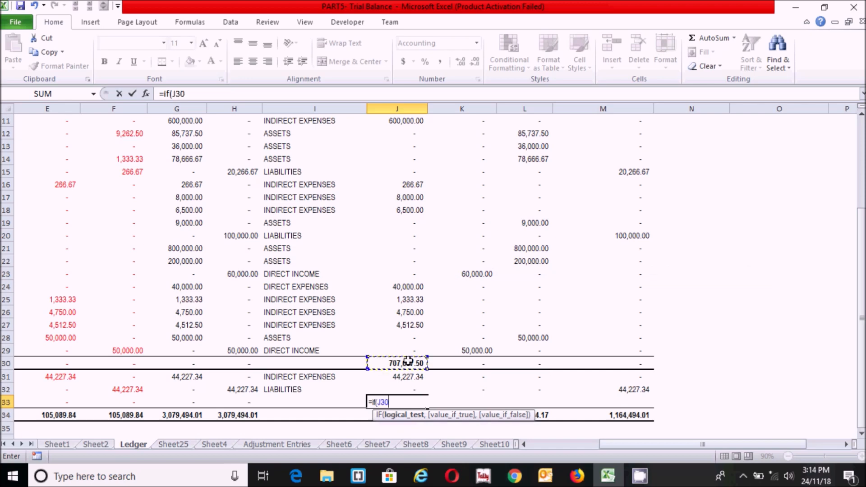
text(>0,)
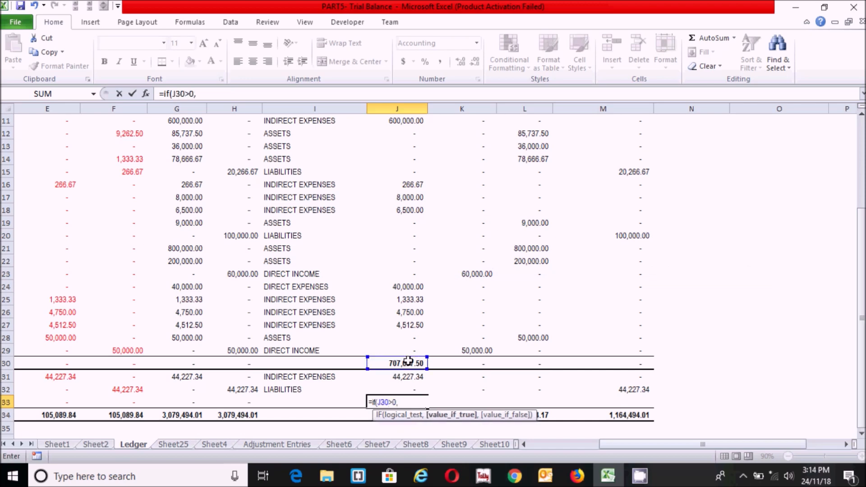
text(k34-)
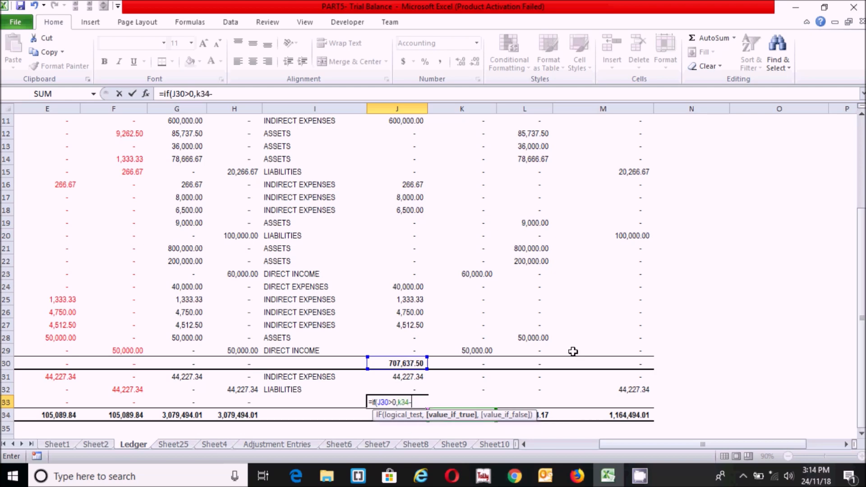
text(sum()
click(407, 349)
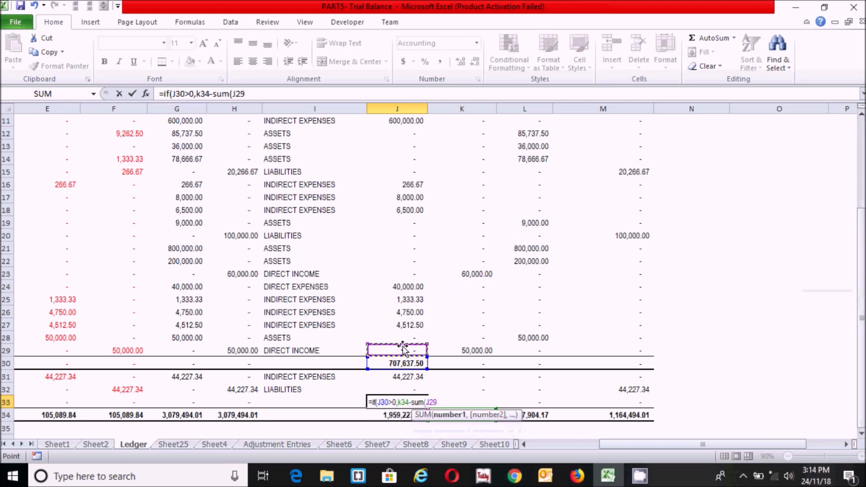
drag(407, 348, 400, 350)
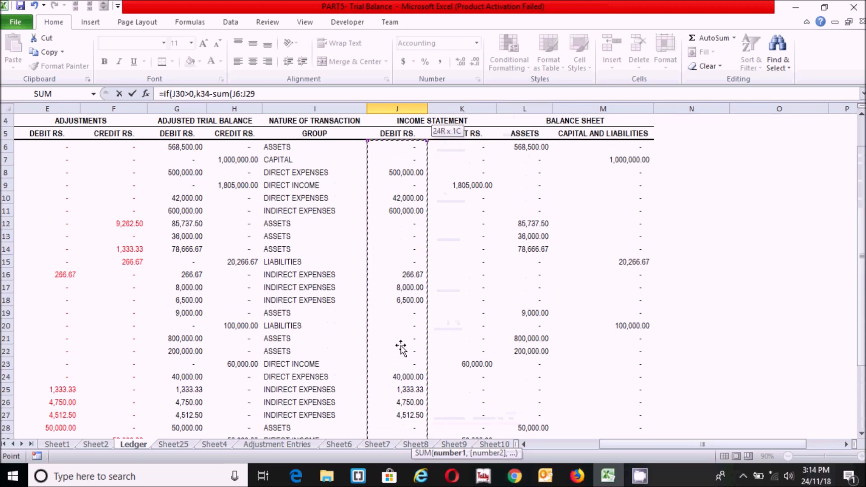
drag(400, 349, 400, 349)
scroll(451, 329, down, 2)
text(,)
click(402, 377)
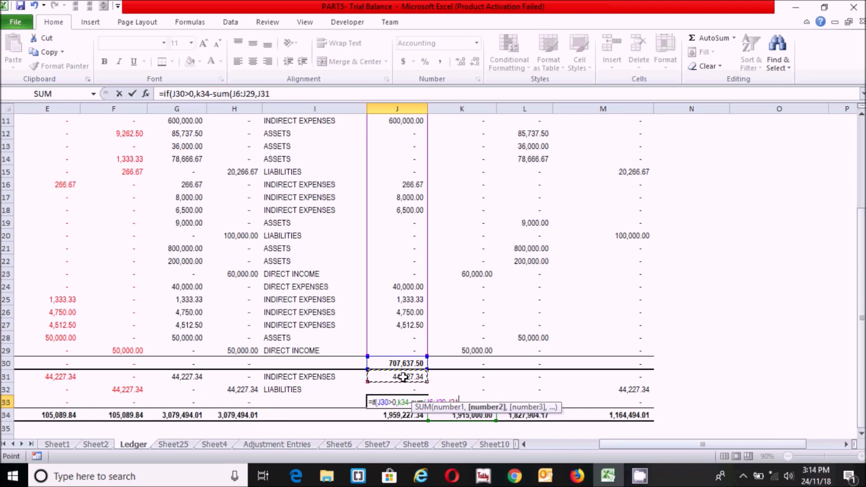
text(),)
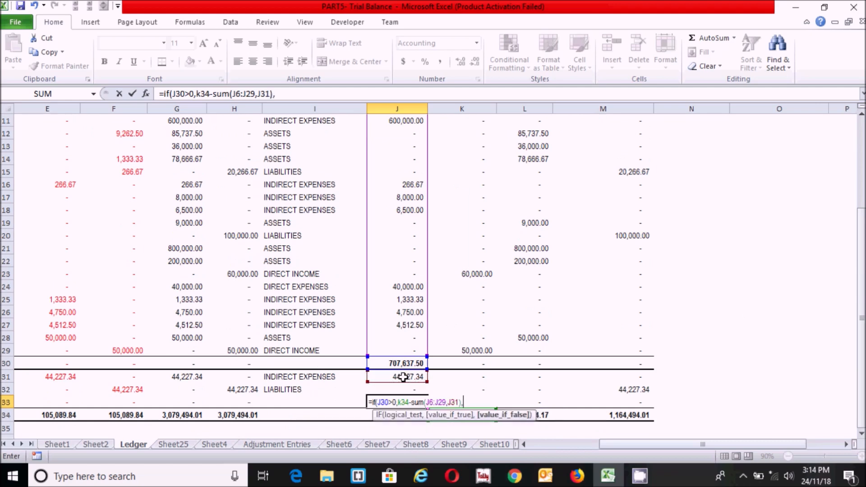
text(0))
key(Return)
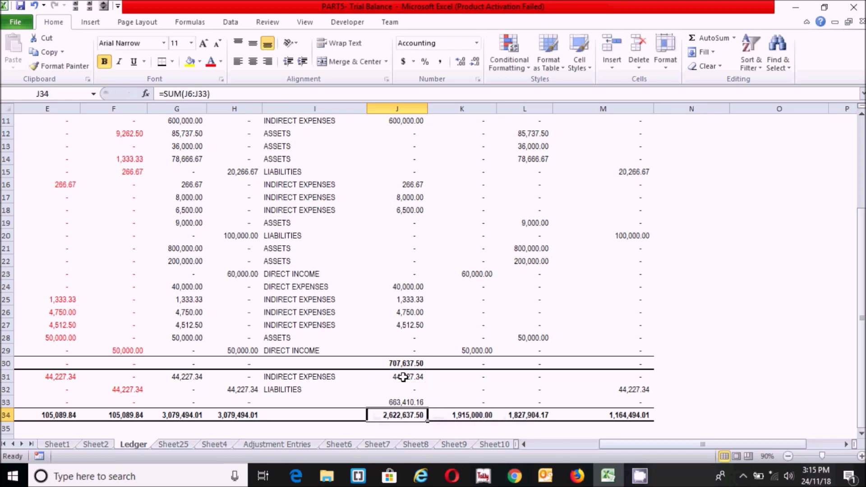
Change J34 to =SUM(J6:J29)+J31+J33 so it totals 1,915,000.00
click(402, 401)
click(404, 415)
text(=)
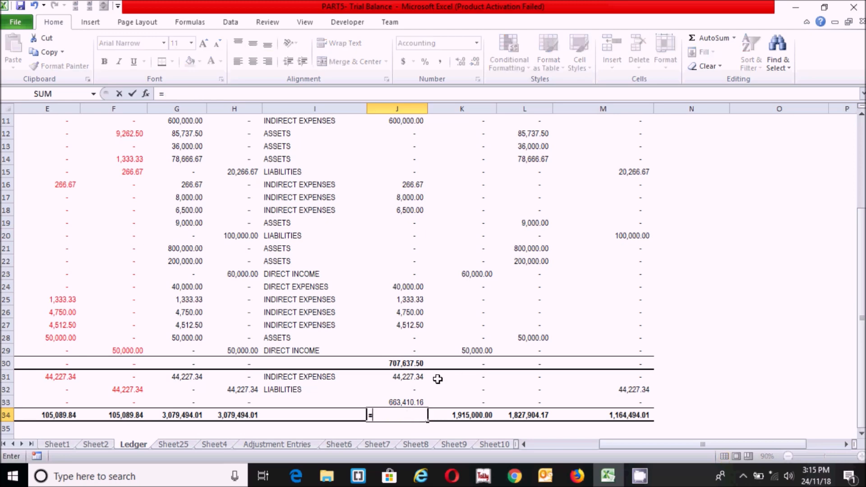
text(sum()
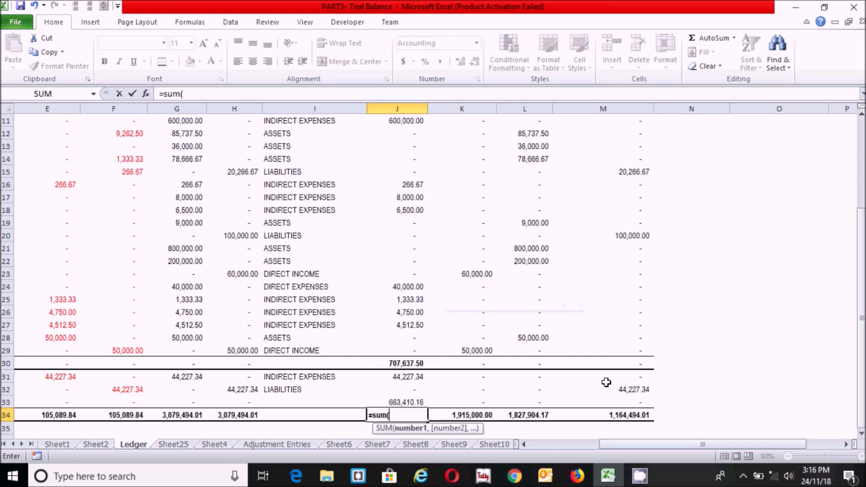
click(408, 350)
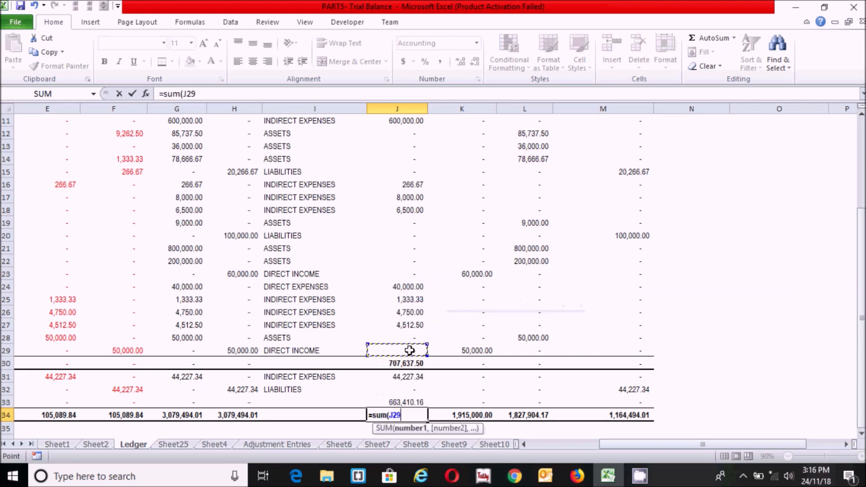
drag(388, 338, 384, 348)
text()+)
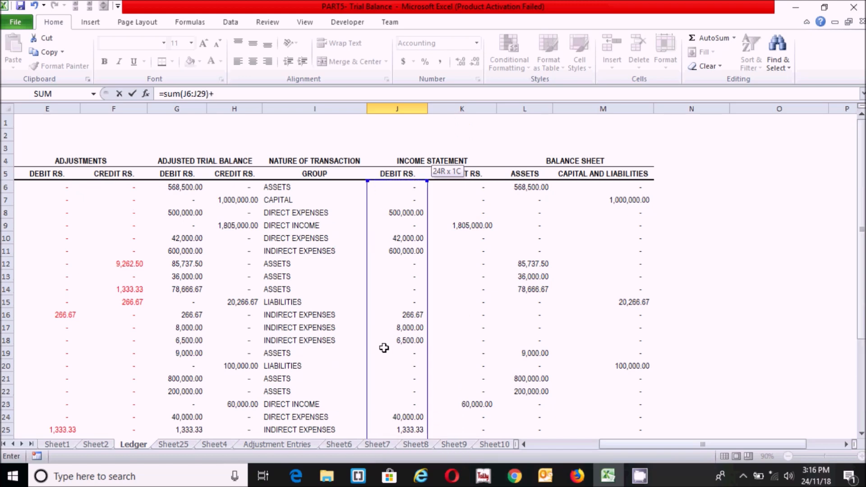
drag(860, 283, 857, 369)
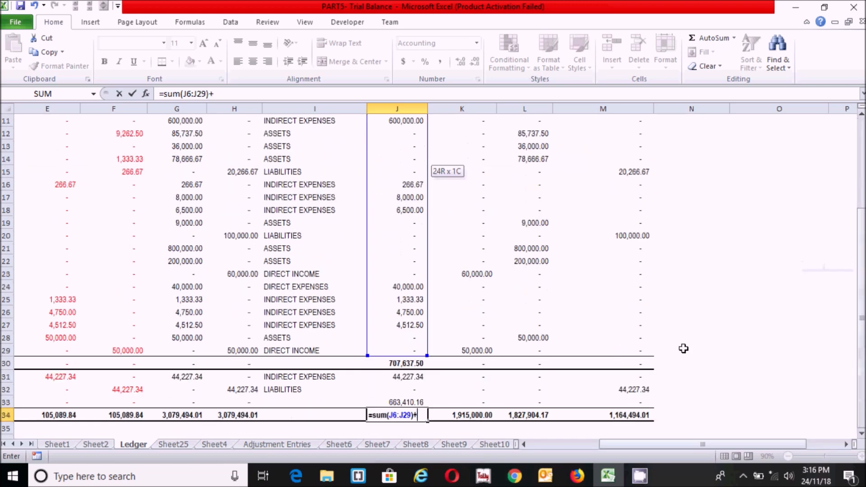
click(398, 376)
text(+)
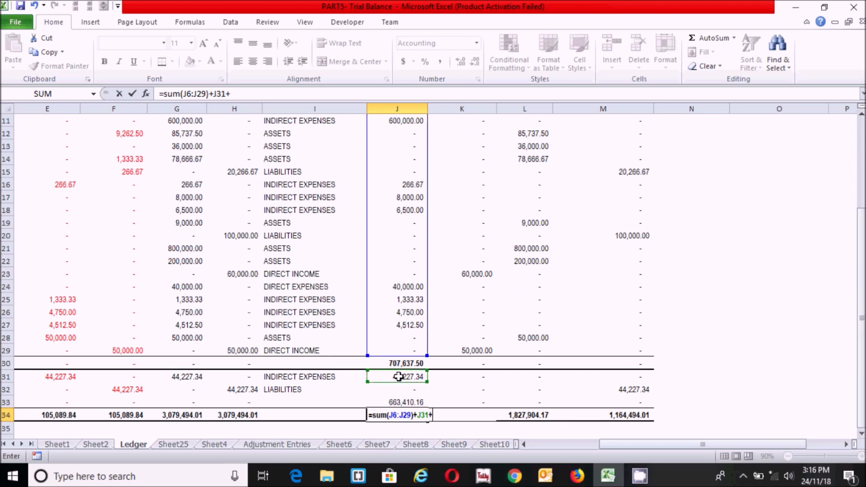
click(401, 401)
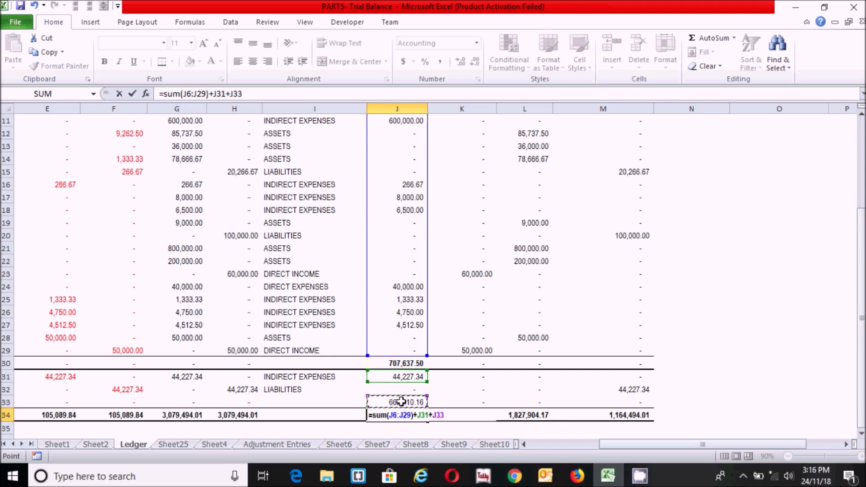
key(Return)
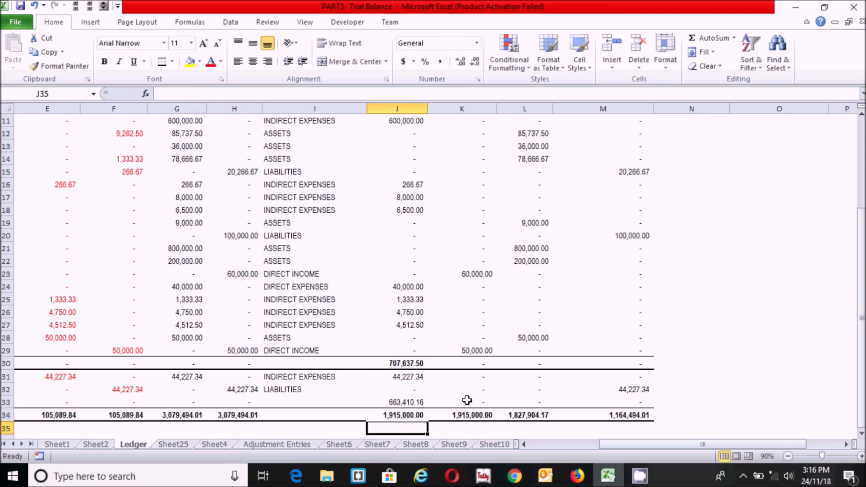
Compare the J34 and K34 total formulas to confirm they match
click(446, 401)
click(405, 418)
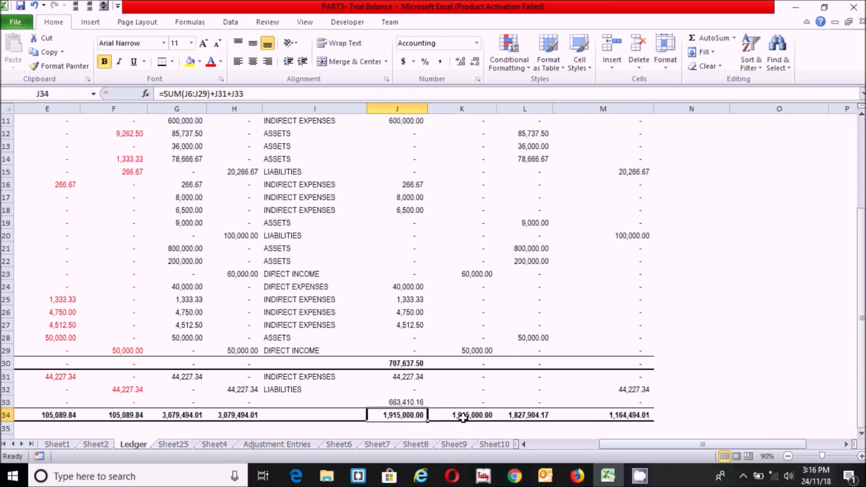
click(462, 417)
click(396, 415)
click(461, 412)
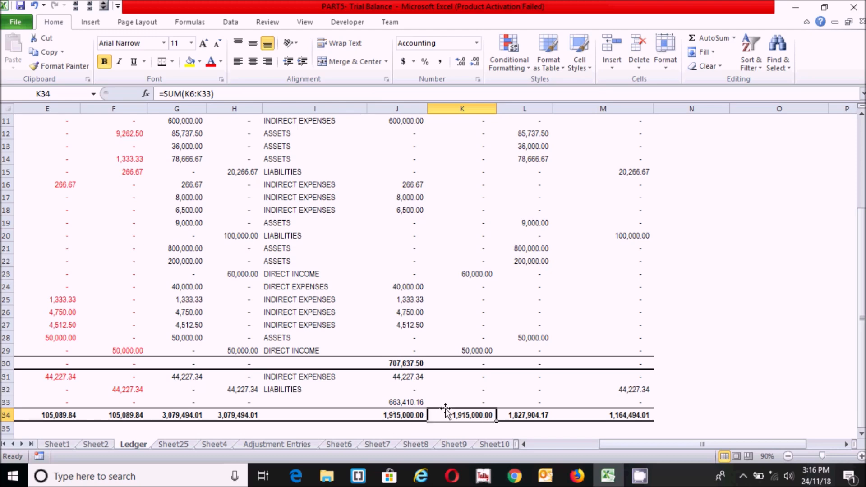
click(411, 378)
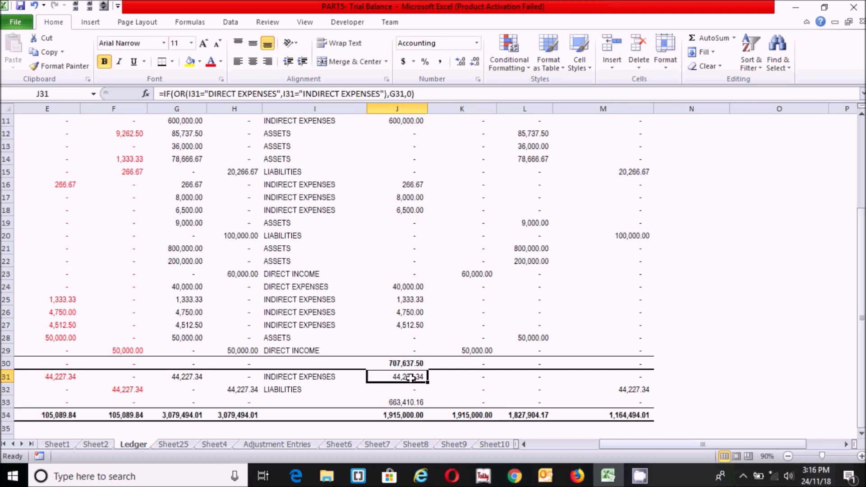
click(467, 400)
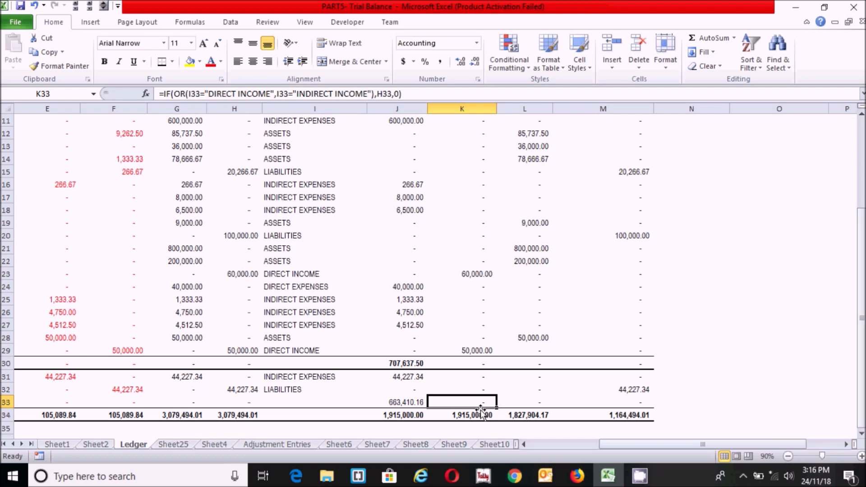
click(399, 402)
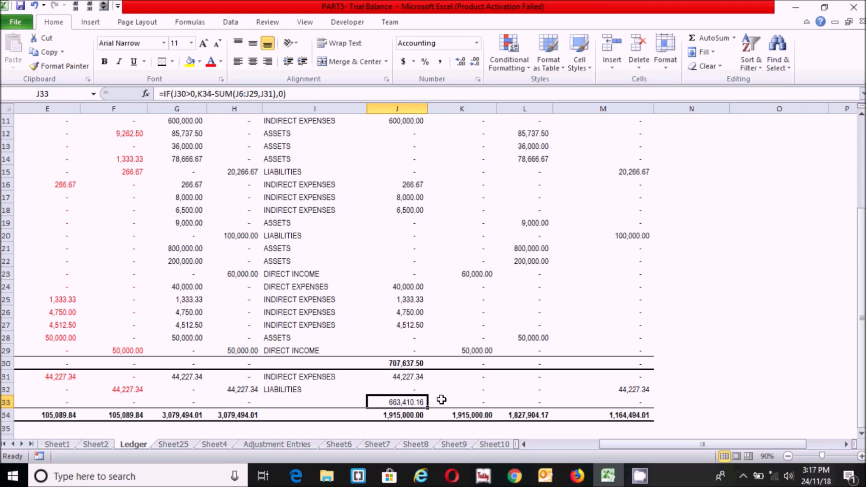
drag(635, 444, 494, 439)
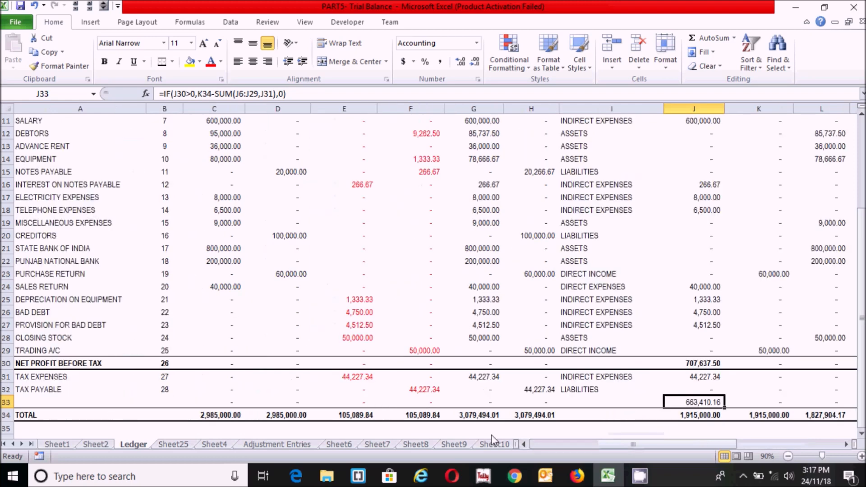
Enter =IF(SUM(K6:K29)>SUM(J6:J29,J31),"NET PROFIT AFTER TAX","NET LOSS") in A33
click(56, 400)
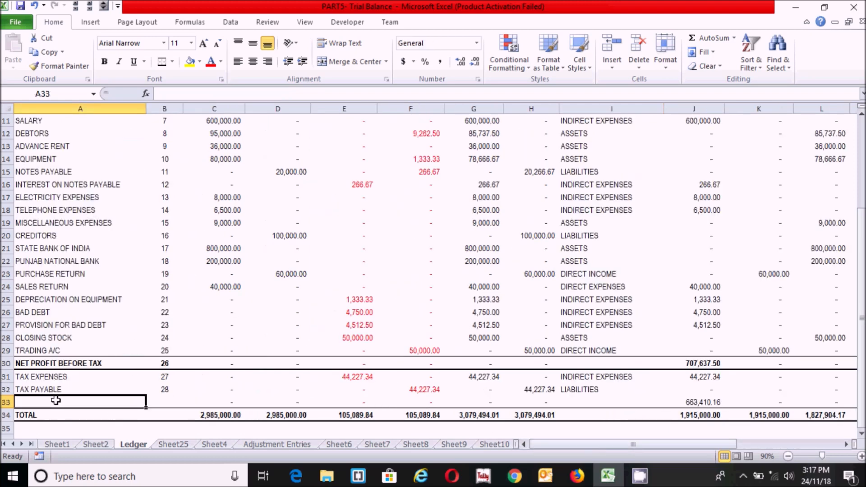
text(=if()
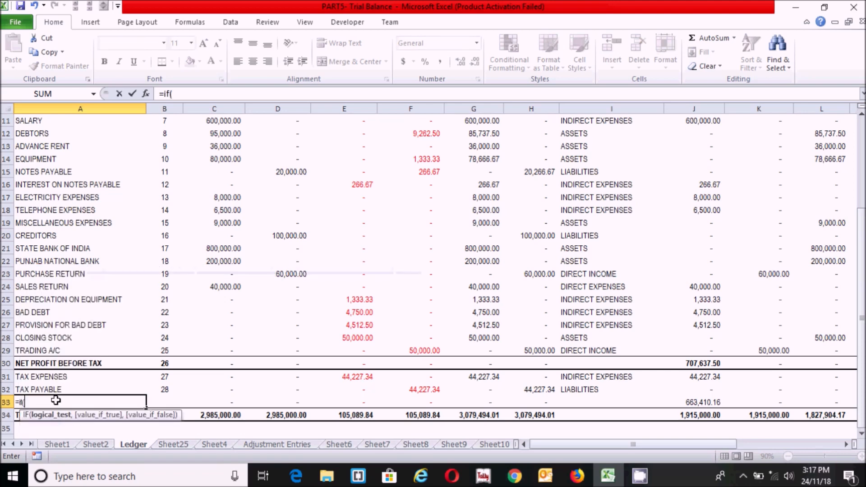
text(sum()
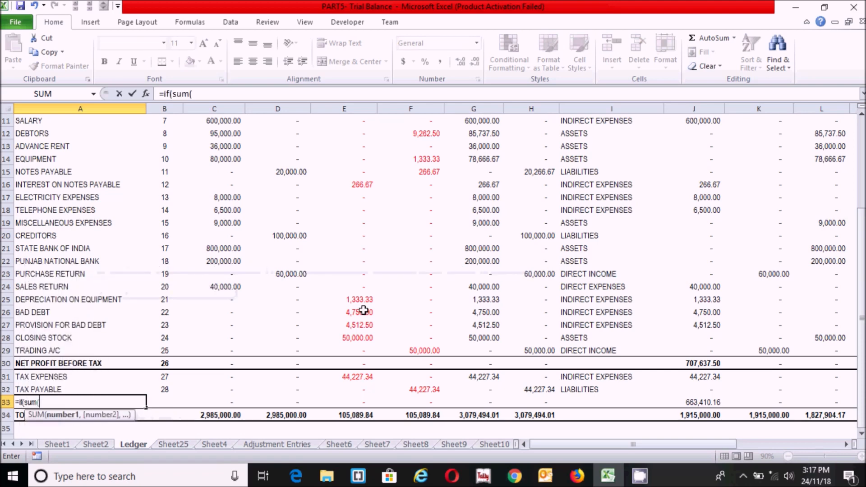
click(775, 351)
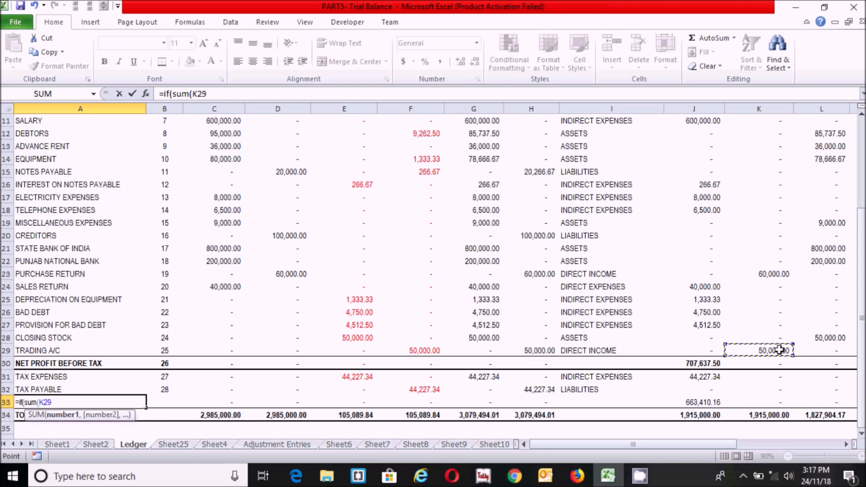
key(ctrl+shift+Up)
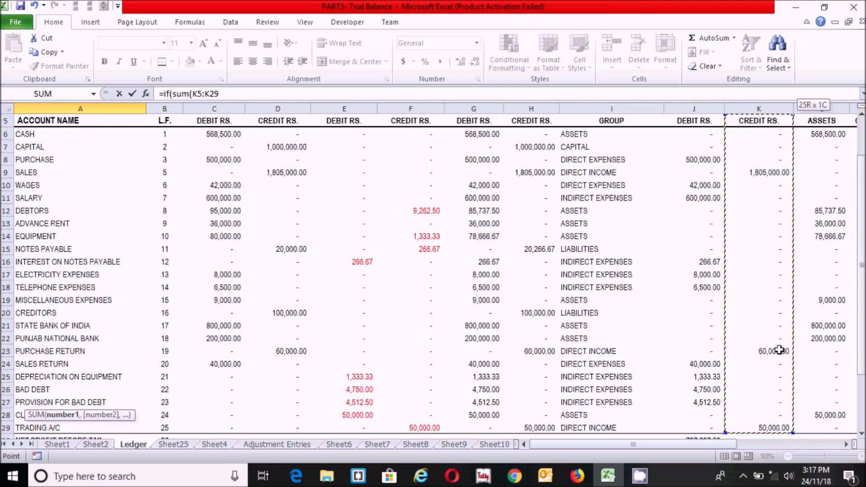
key(shift+Down)
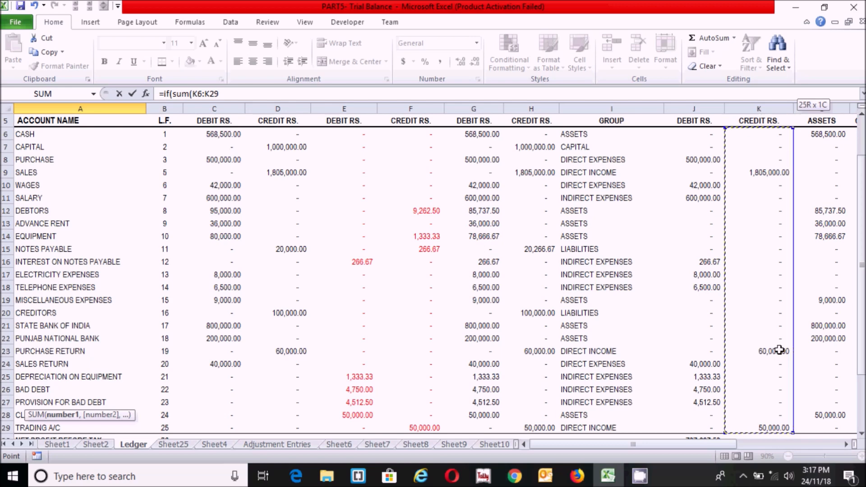
text())
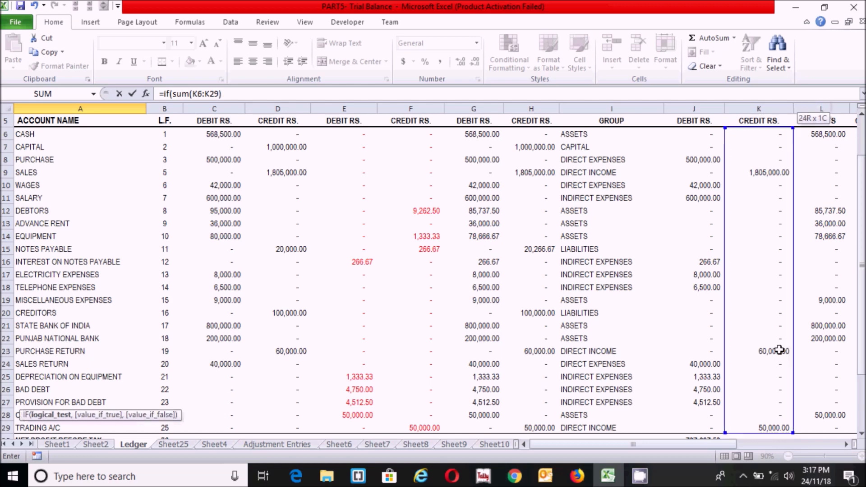
text(>sum()
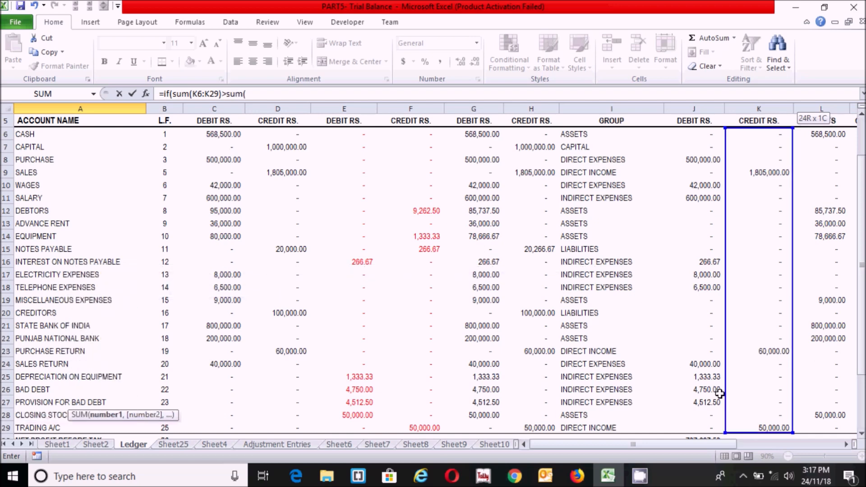
click(693, 425)
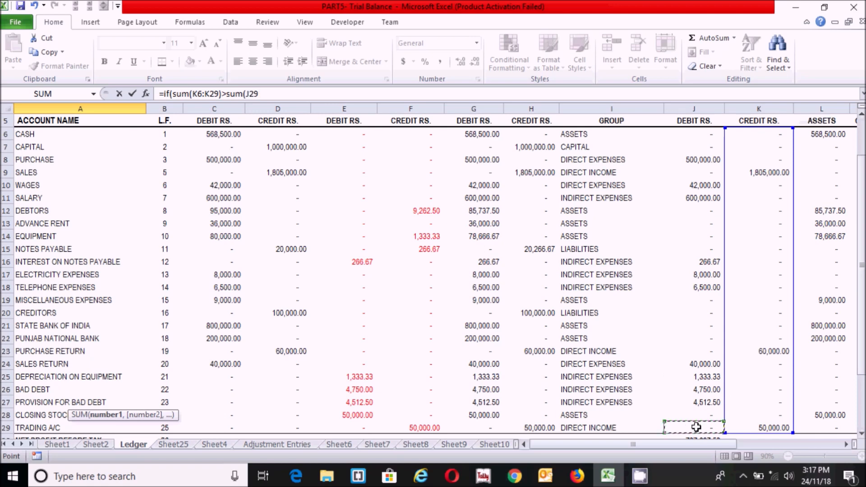
drag(691, 425, 694, 134)
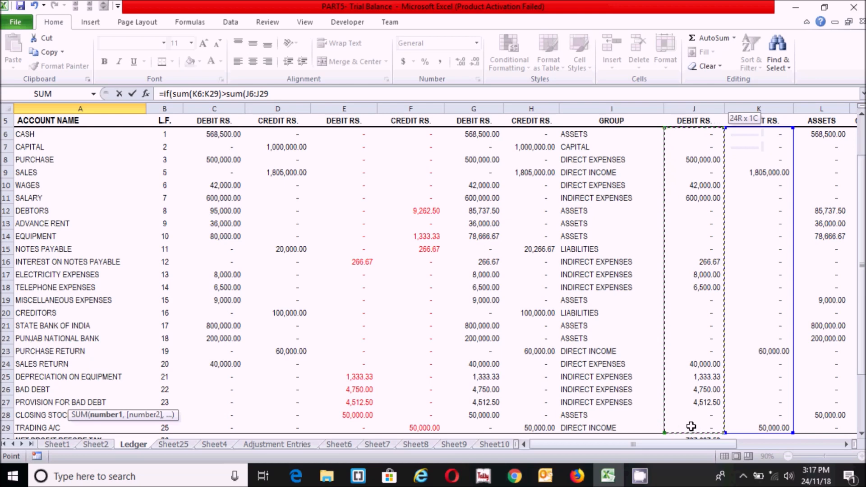
text(,)
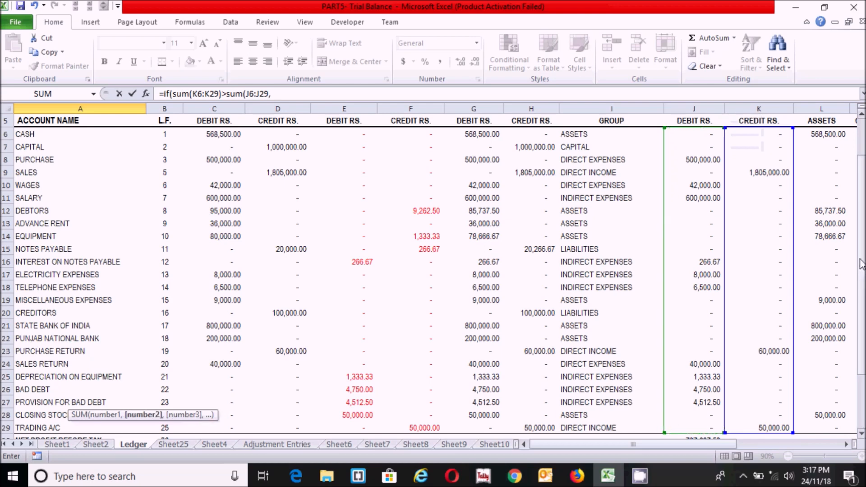
scroll(857, 270, down, 2)
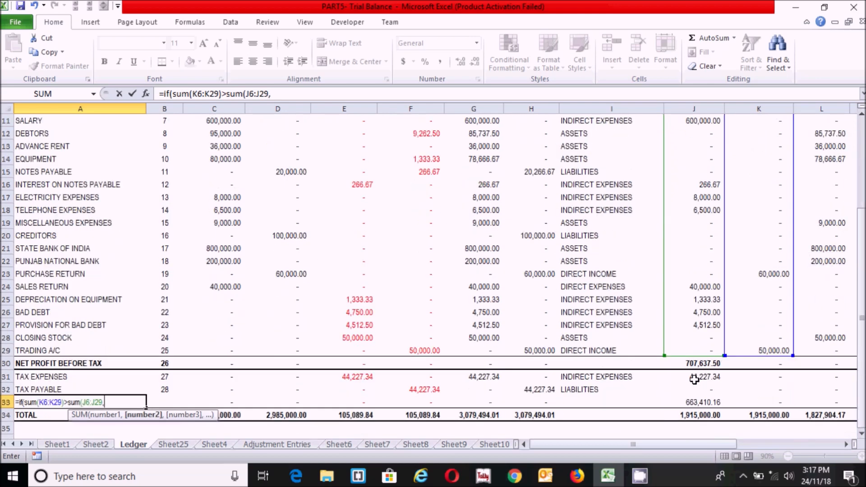
click(690, 378)
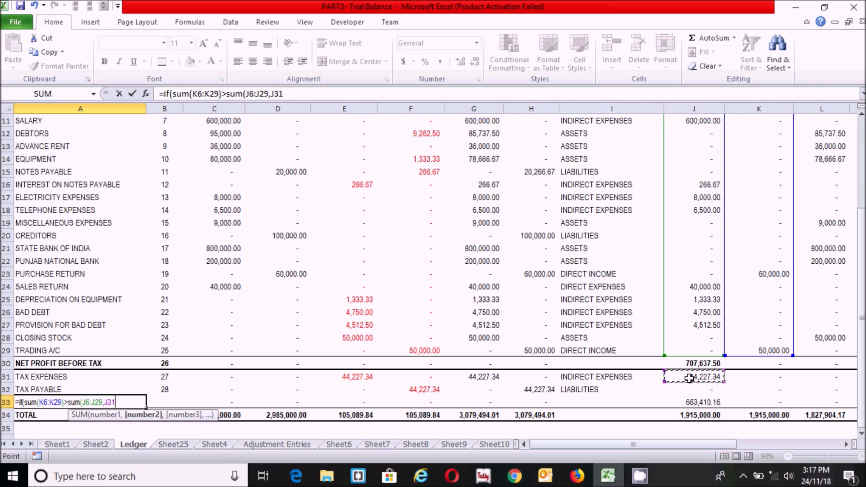
text(),)
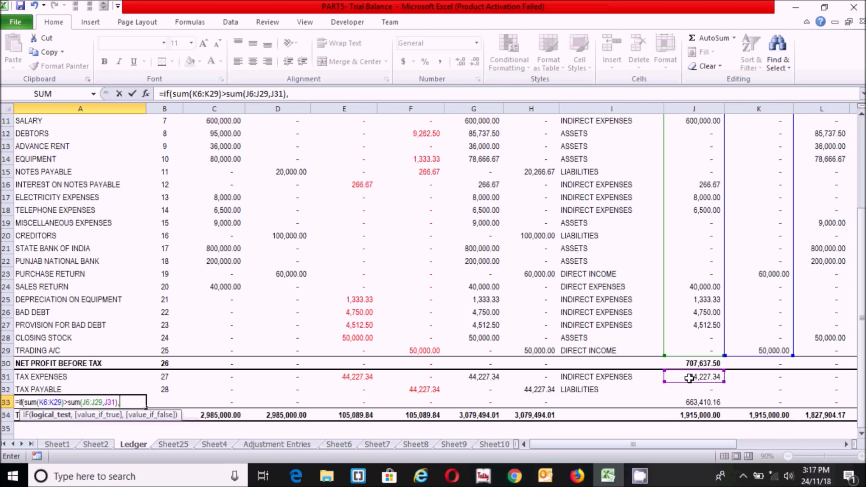
text("NET PRO)
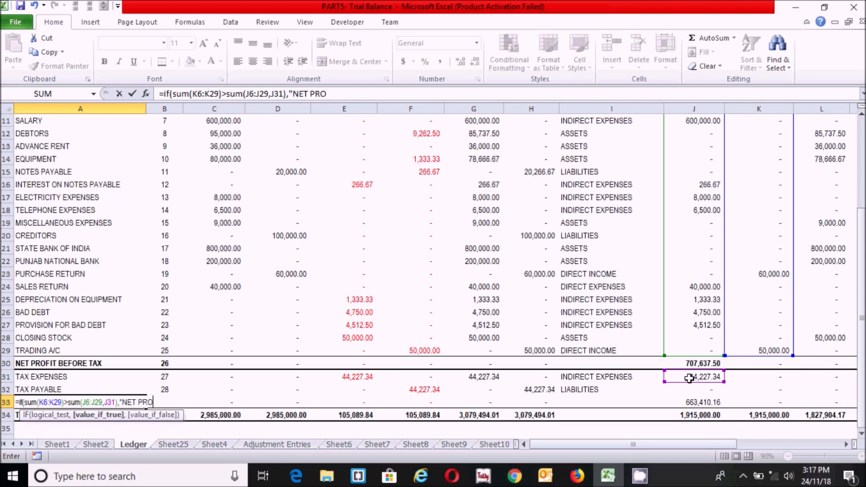
text(FIT AFTER TAX","NET LOSS")
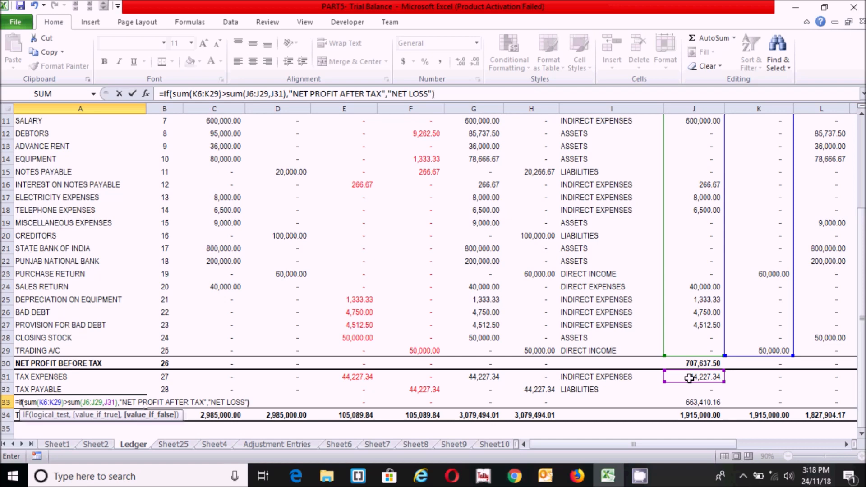
text())
key(Return)
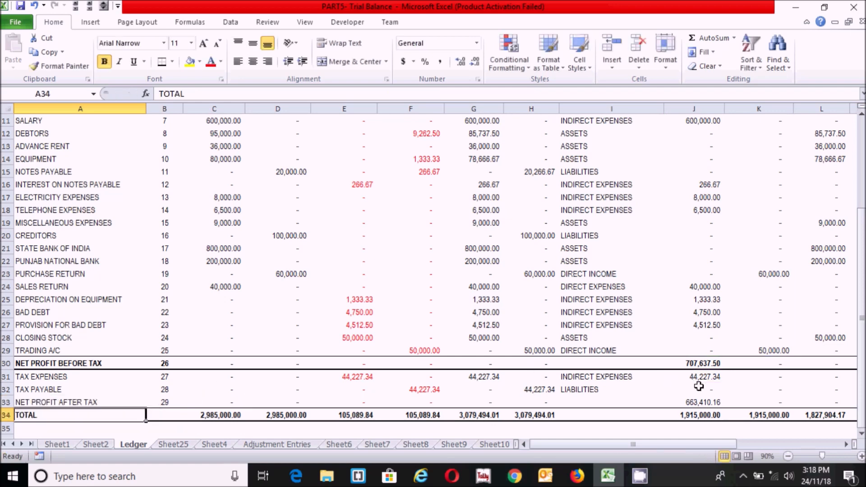
Review the formulas in J32, J33 and A33
click(704, 393)
click(703, 403)
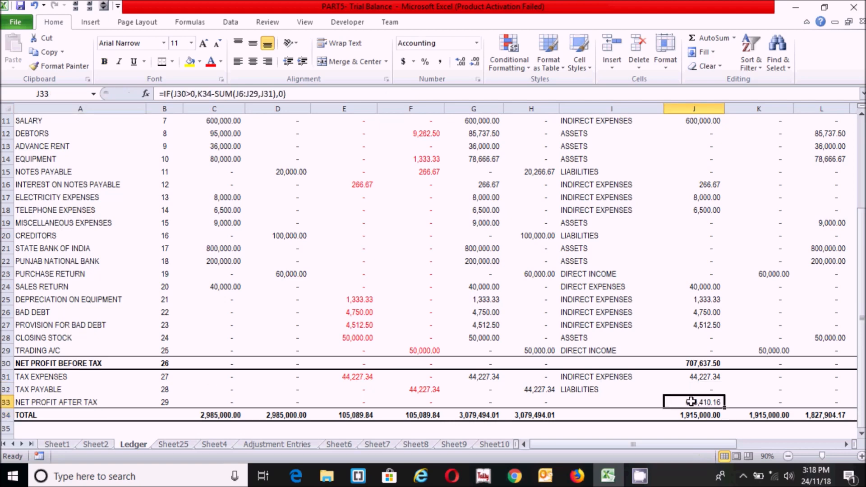
click(45, 402)
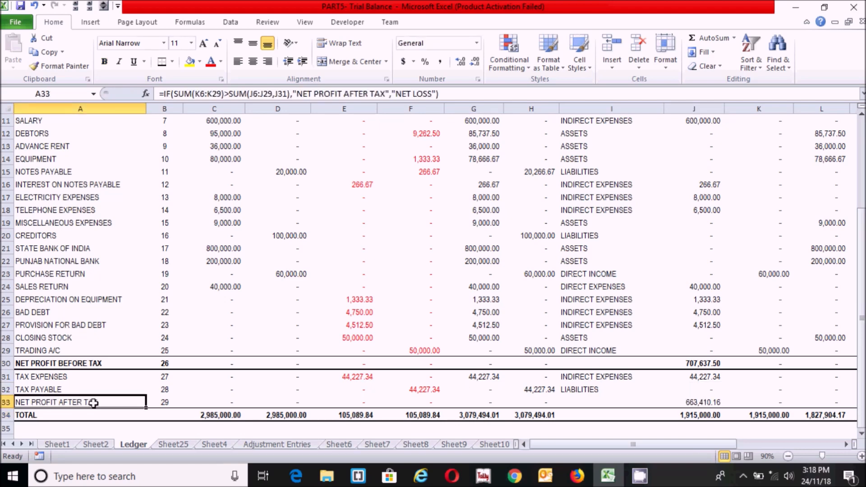
click(691, 403)
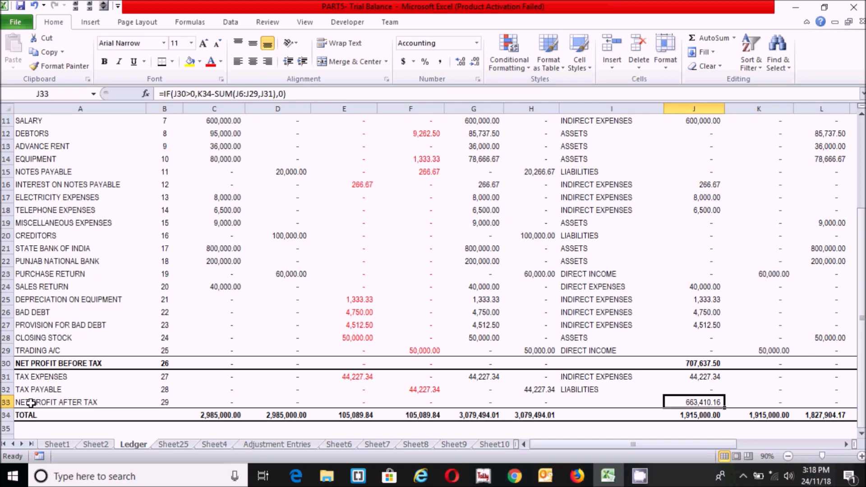
Bold row 33 from A33 through M33
click(52, 399)
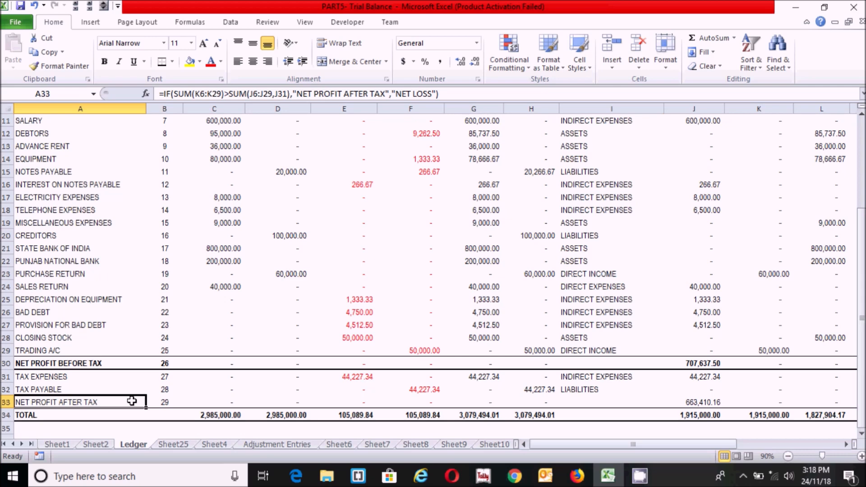
key(shift+Right)
key(shift+Right)
key(shift+Right)
key(shift+Right)
key(shift+Right)
key(shift+Right)
key(shift+Right)
key(shift+Right)
key(shift+Right)
key(shift+Right)
key(shift+Right)
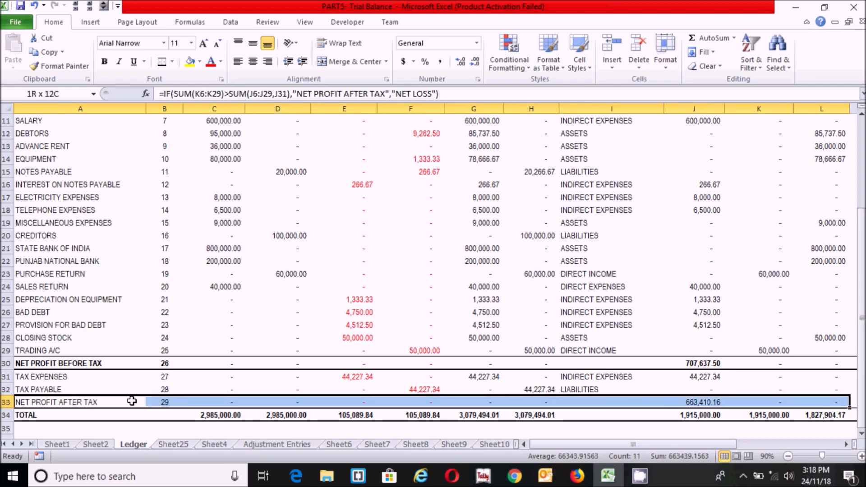
key(shift+Right)
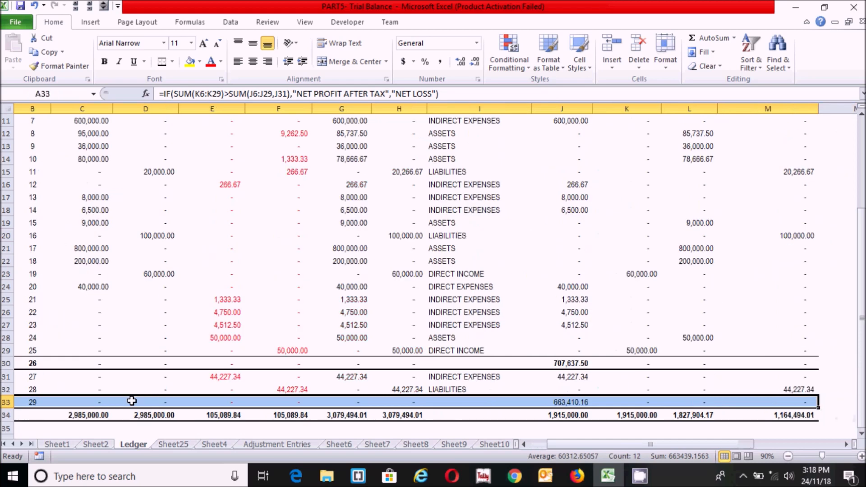
key(ctrl+b)
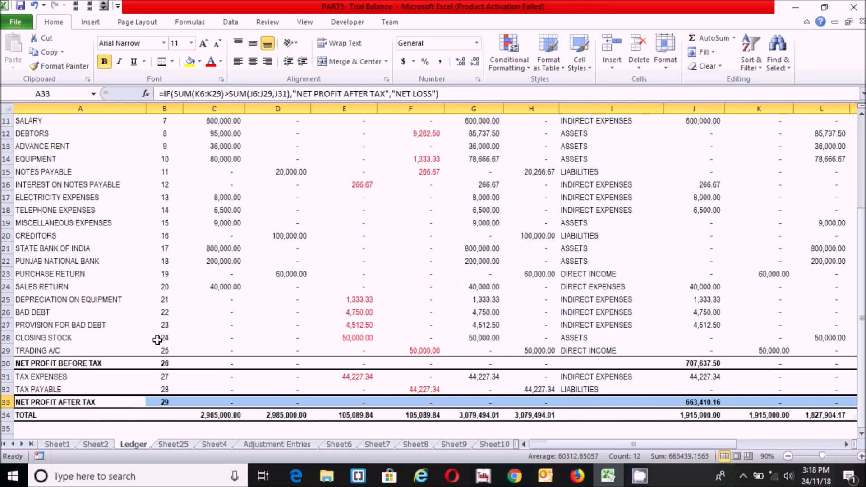
click(264, 365)
click(409, 329)
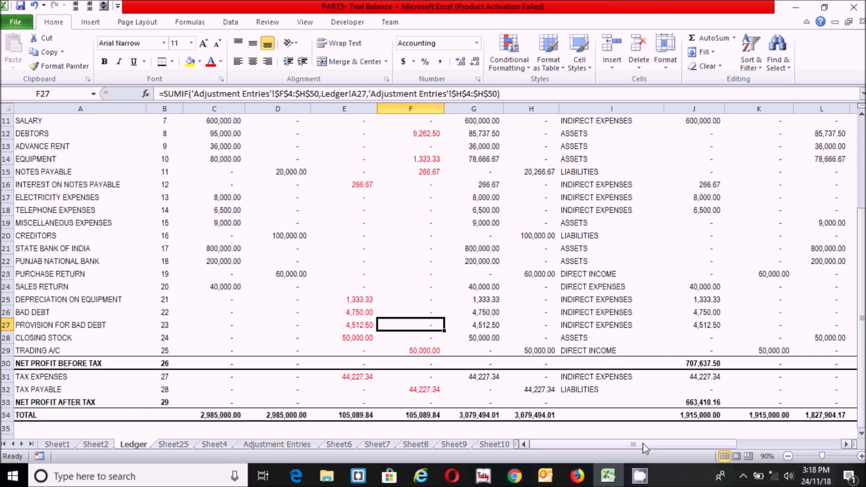
Enter =IF(J33>0,0,K30) in L33
drag(642, 444, 706, 442)
click(538, 402)
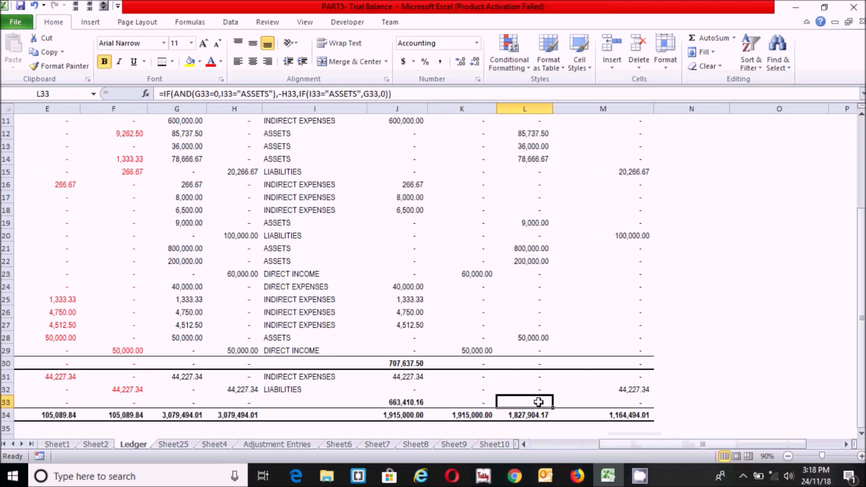
text(=)
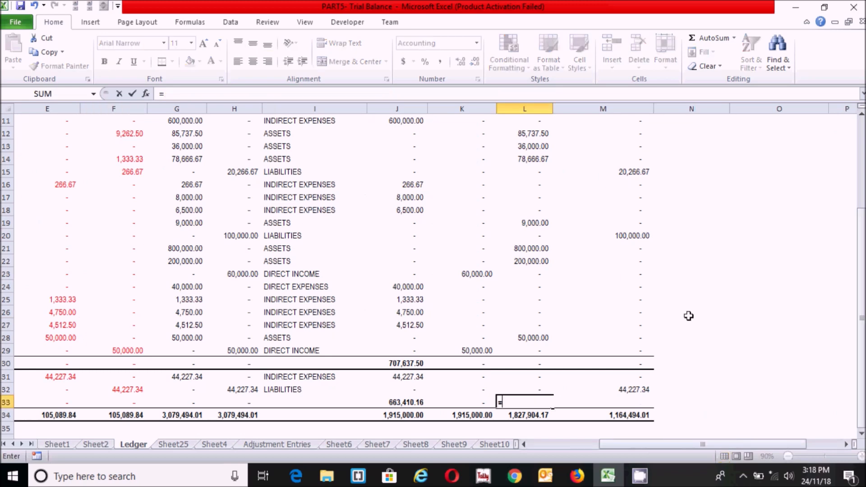
text(if()
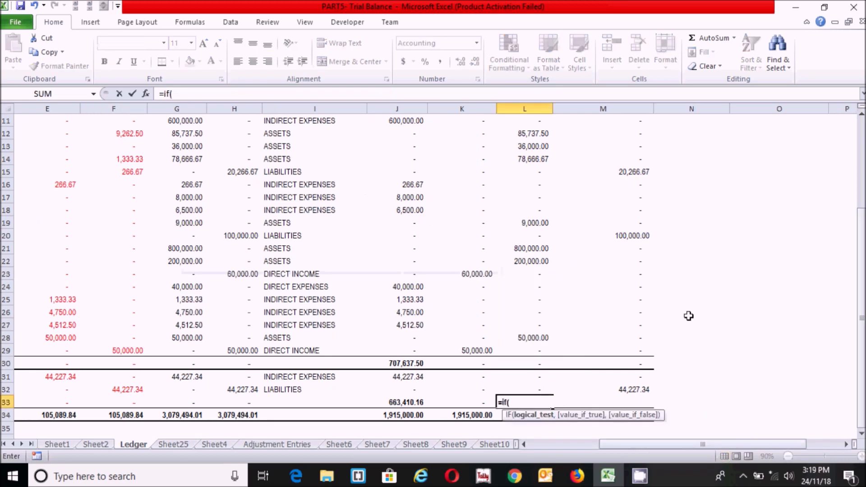
click(404, 401)
text(>0,)
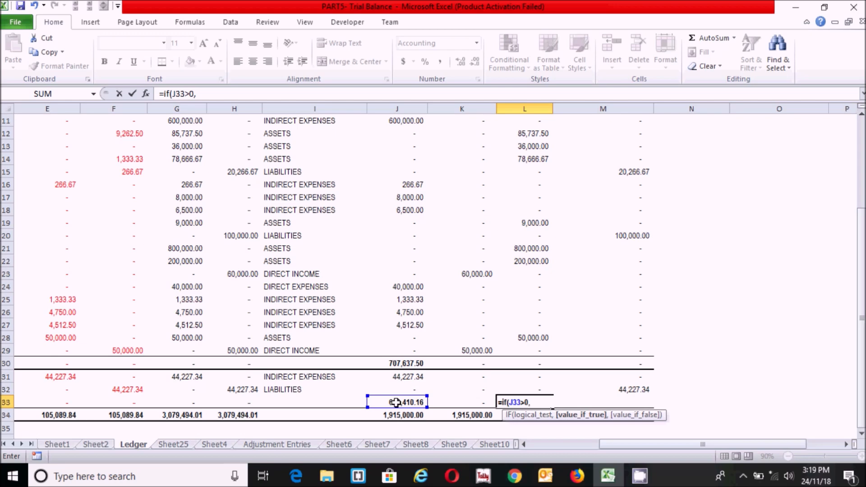
text(0,)
click(472, 361)
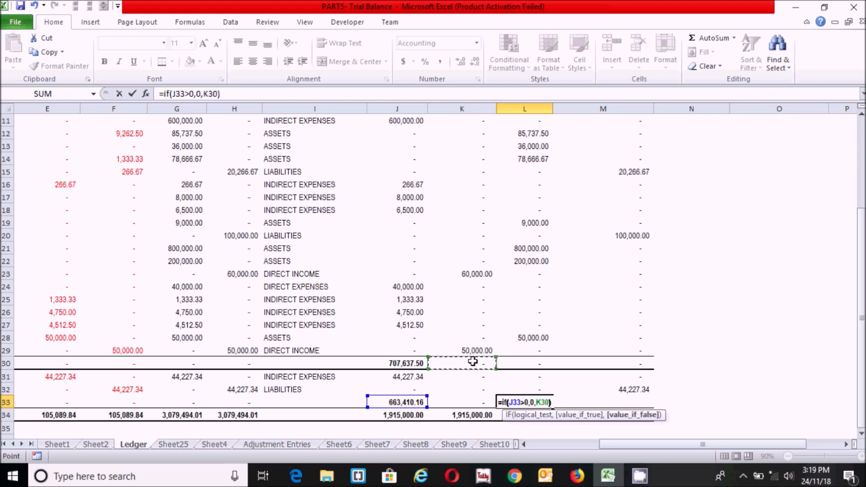
text())
key(Return)
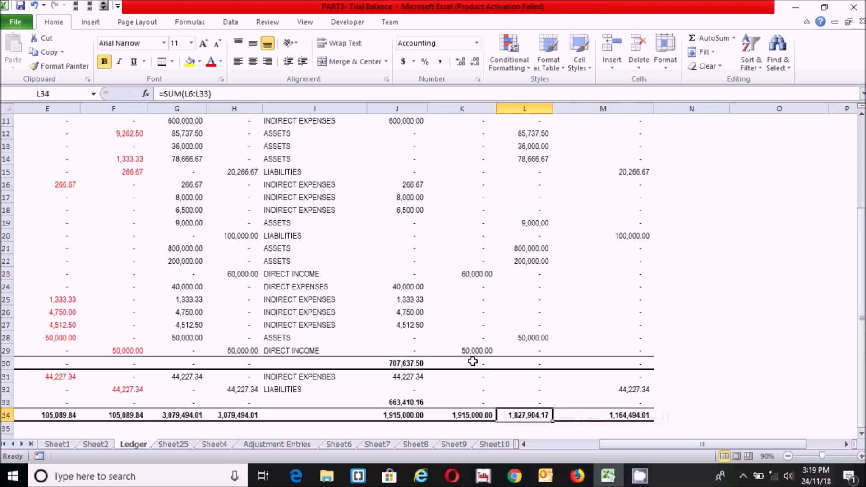
Enter =IF(K33>0,0,J33) in M33 to carry net profit into liabilities
click(632, 401)
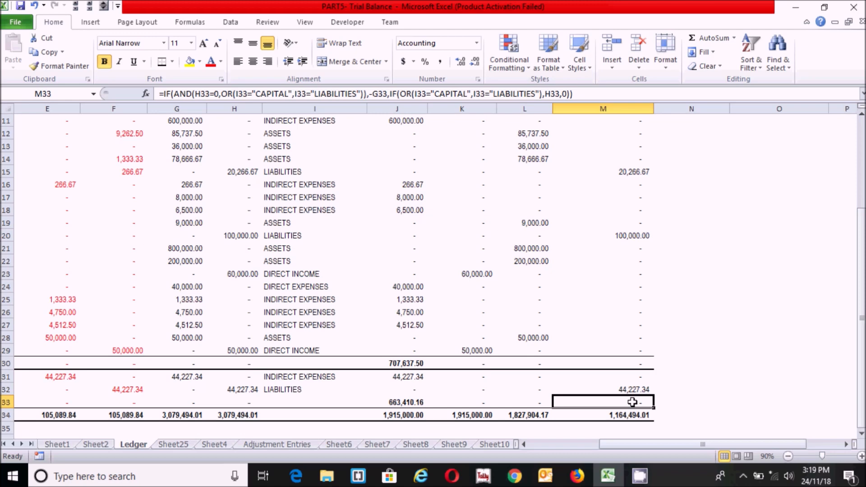
text(=if)
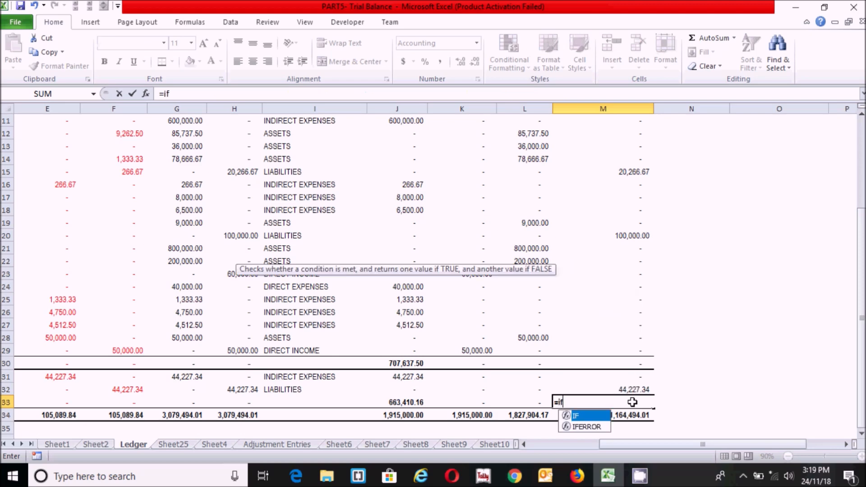
text(()
click(476, 401)
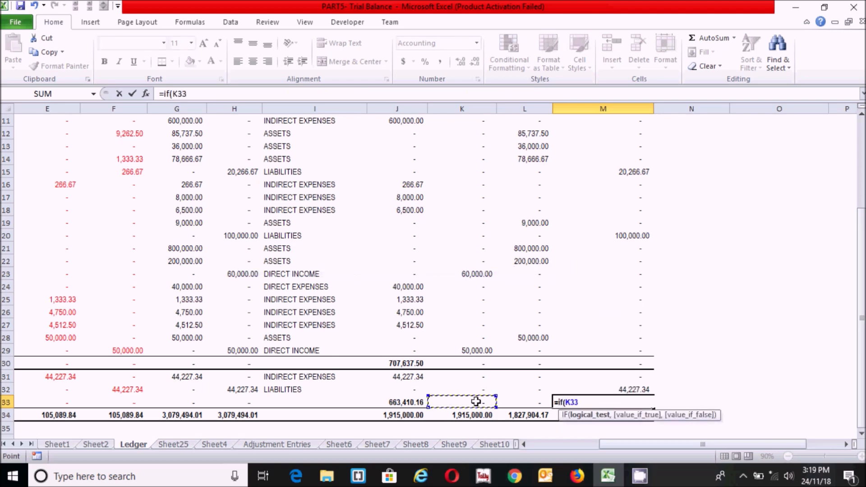
text(>0,0,)
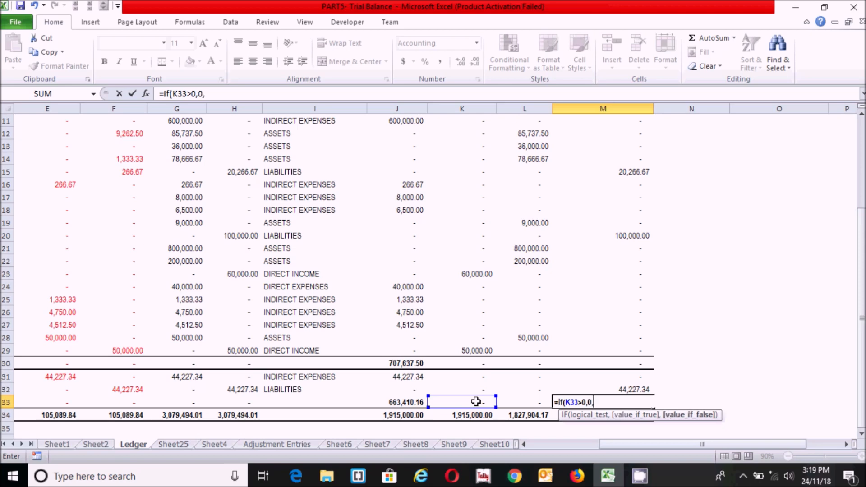
click(407, 401)
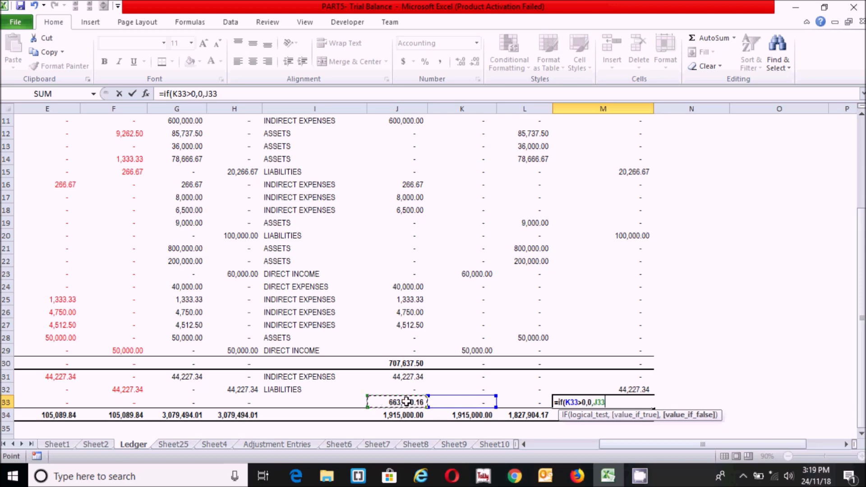
text())
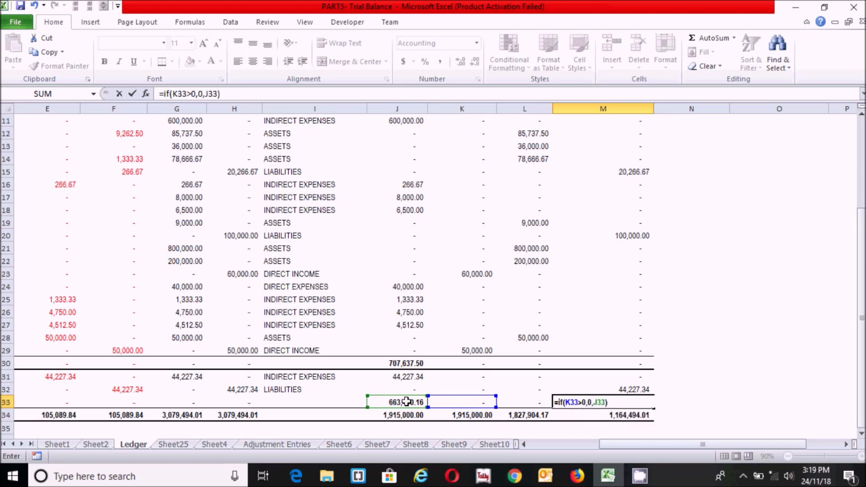
key(Return)
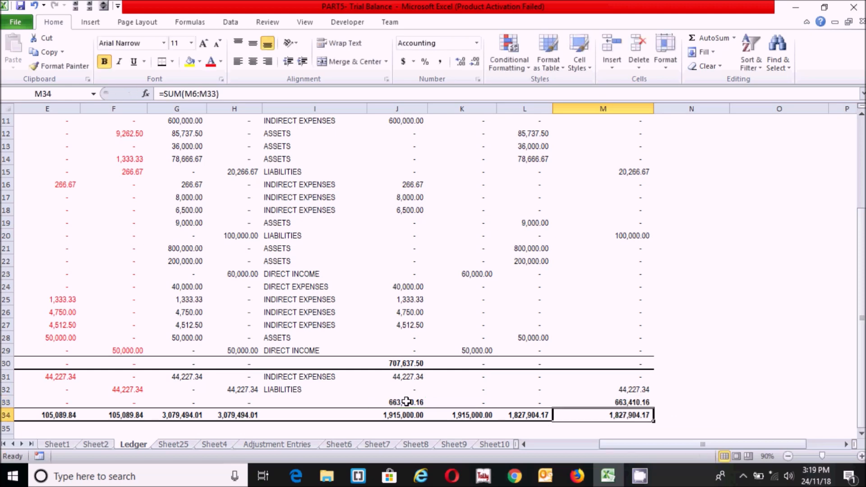
Confirm the L34 and M34 balance sheet totals both read 1,827,904.17
click(714, 391)
click(738, 346)
click(744, 379)
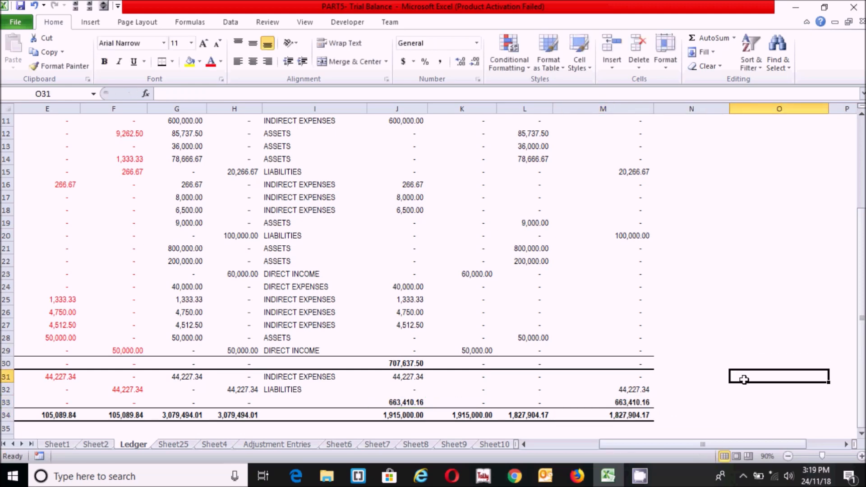
click(521, 417)
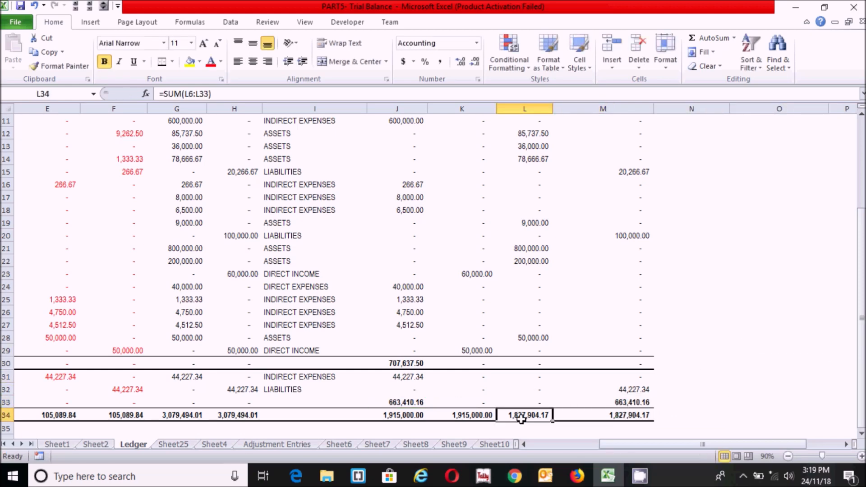
click(618, 418)
key(Left)
click(641, 413)
click(688, 353)
click(694, 397)
click(712, 363)
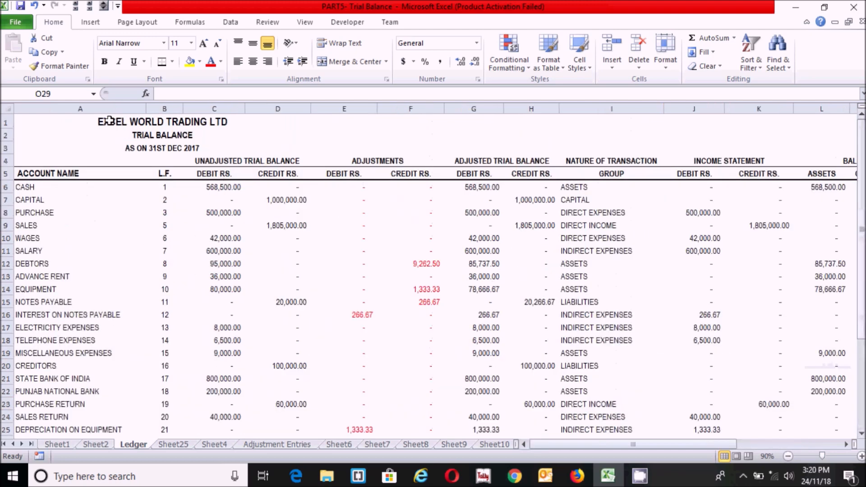
click(109, 120)
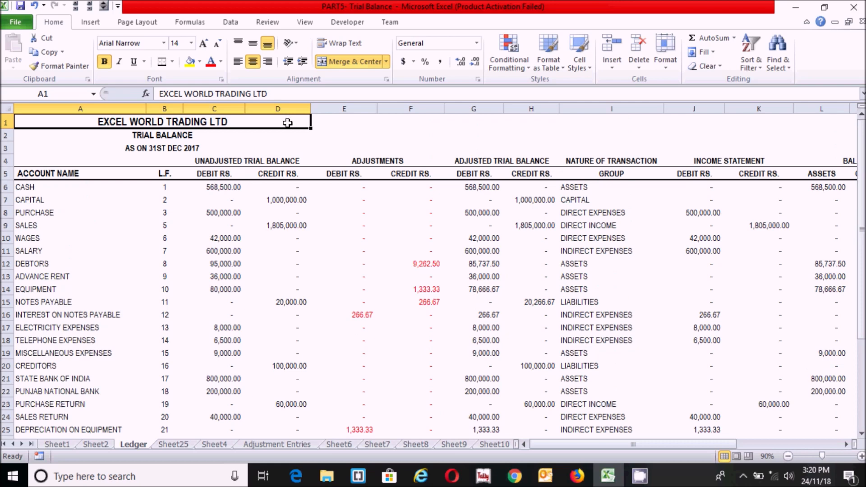
Re-merge and centre EXCEL WORLD TRADING LTD across columns A to L
drag(315, 111, 810, 116)
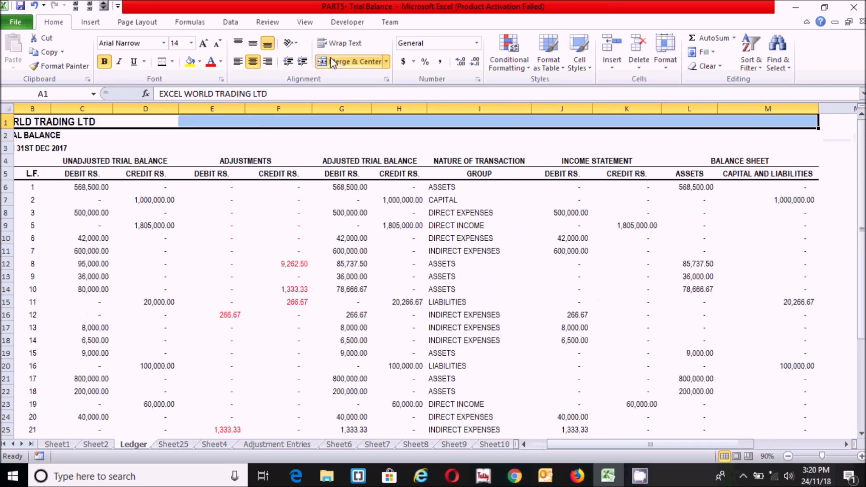
click(333, 62)
click(333, 63)
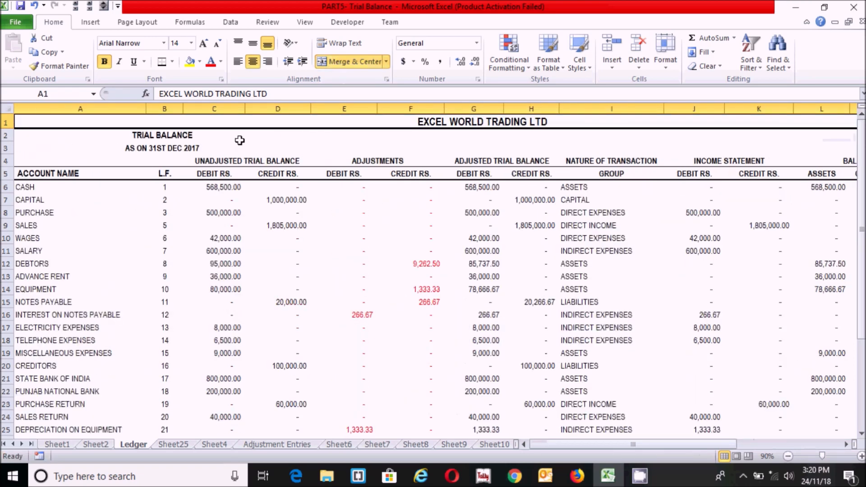
Unmerge and re-centre the TRIAL BALANCE heading across the full table width
click(141, 135)
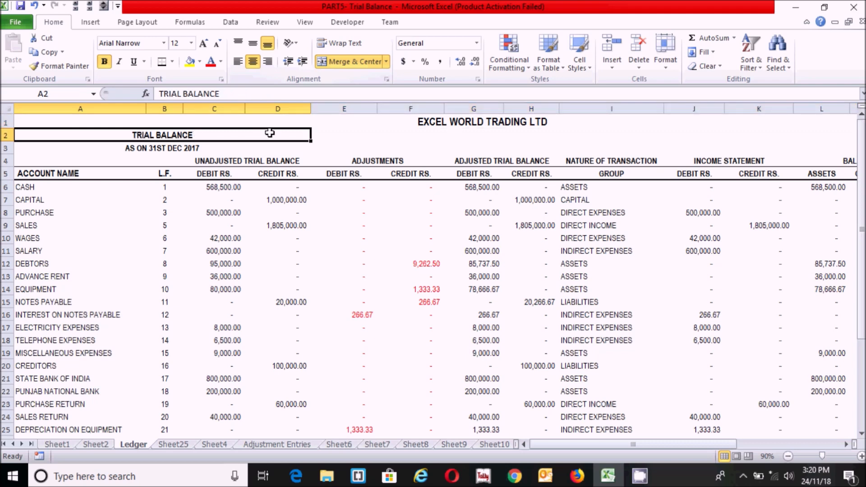
drag(279, 135, 774, 156)
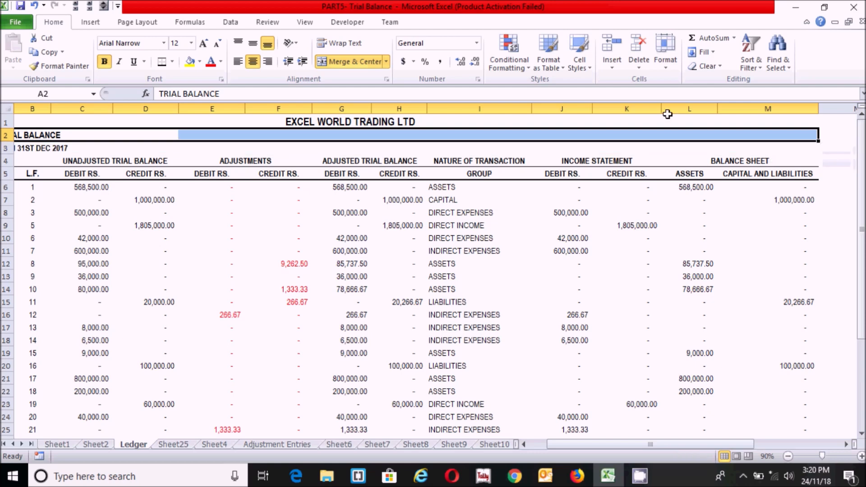
click(354, 62)
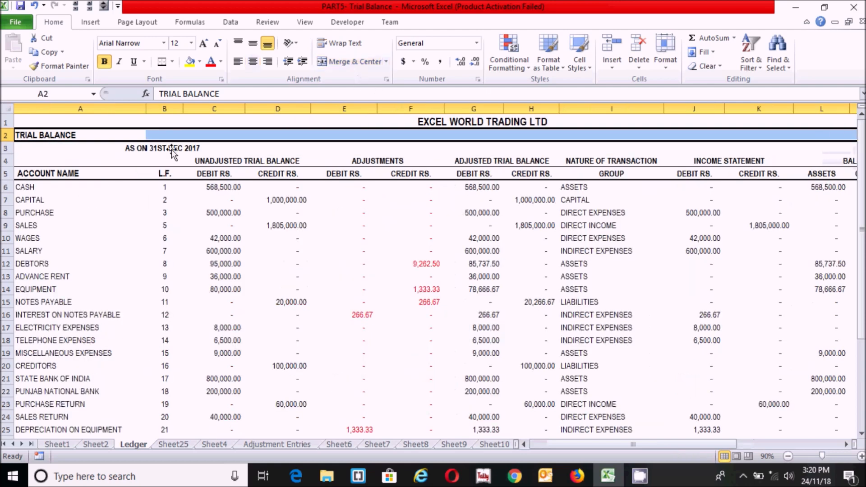
click(357, 63)
Merge and centre the AS ON 31ST DEC 2017 heading across the table
click(123, 148)
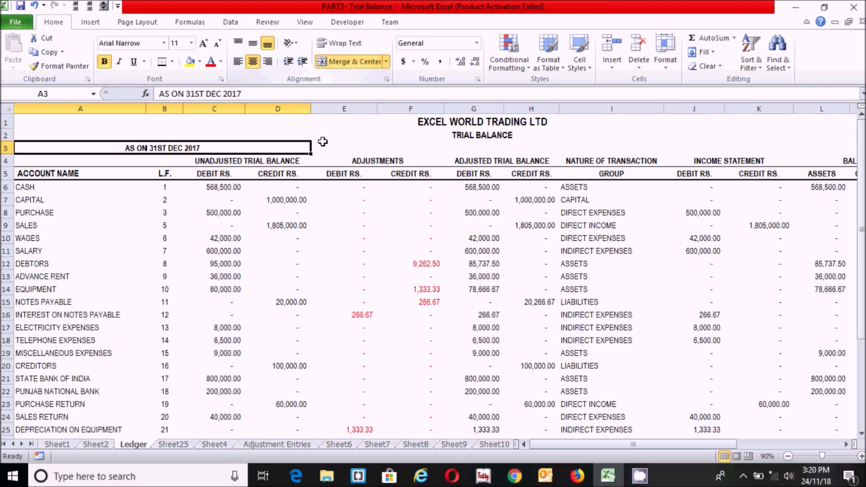
drag(293, 148, 839, 148)
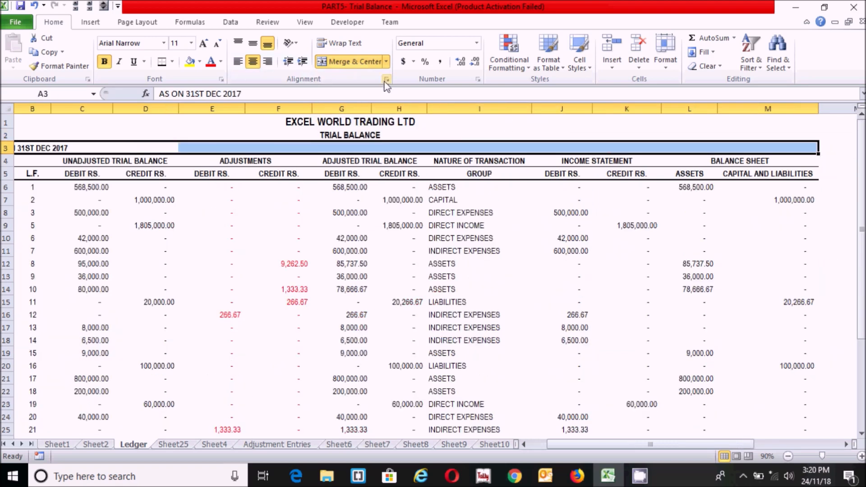
click(353, 64)
click(353, 63)
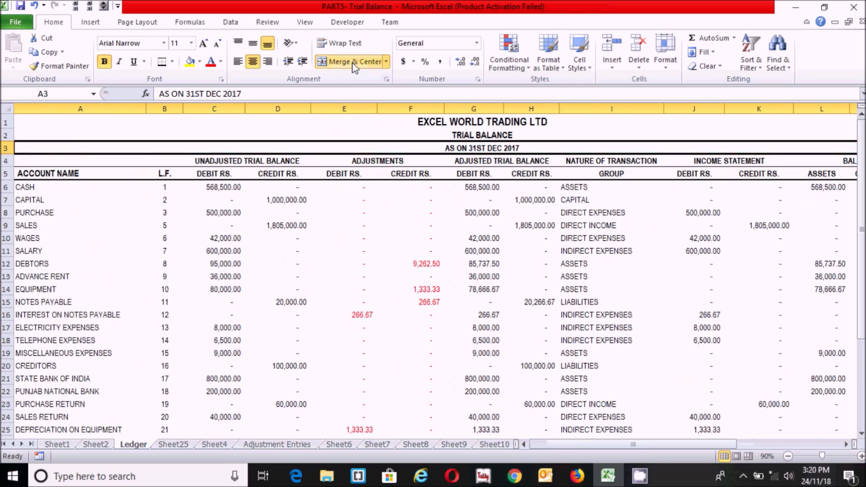
click(452, 262)
click(507, 132)
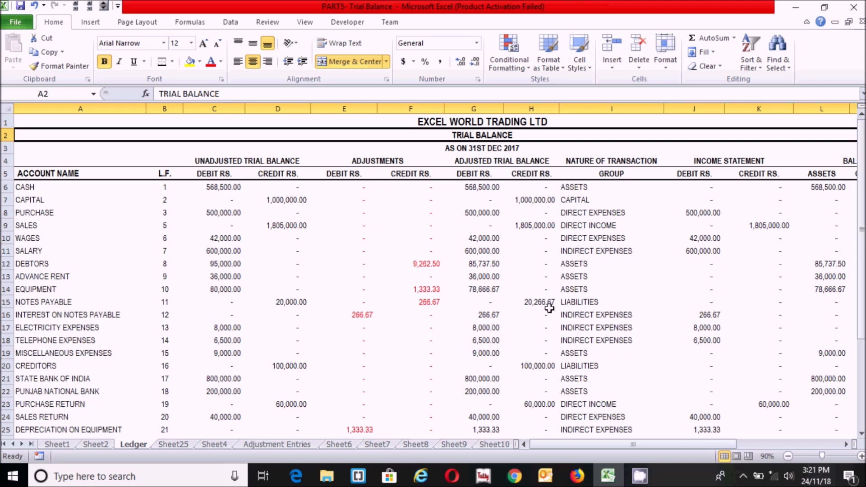
Retitle the TRIAL BALANCE heading in A2 as WORKSHEET
click(750, 290)
click(818, 273)
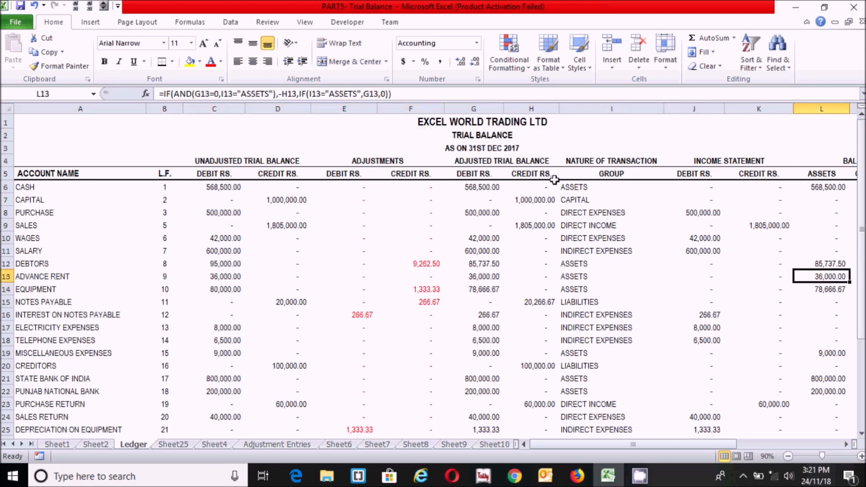
click(500, 138)
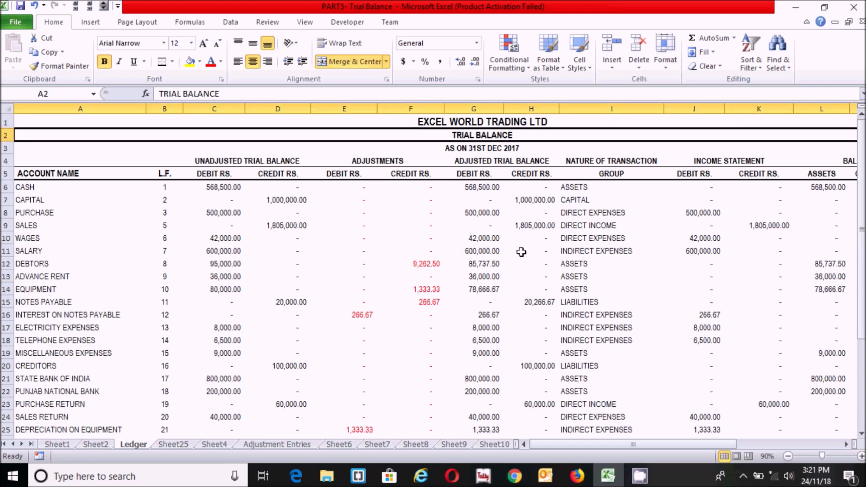
text(WOR)
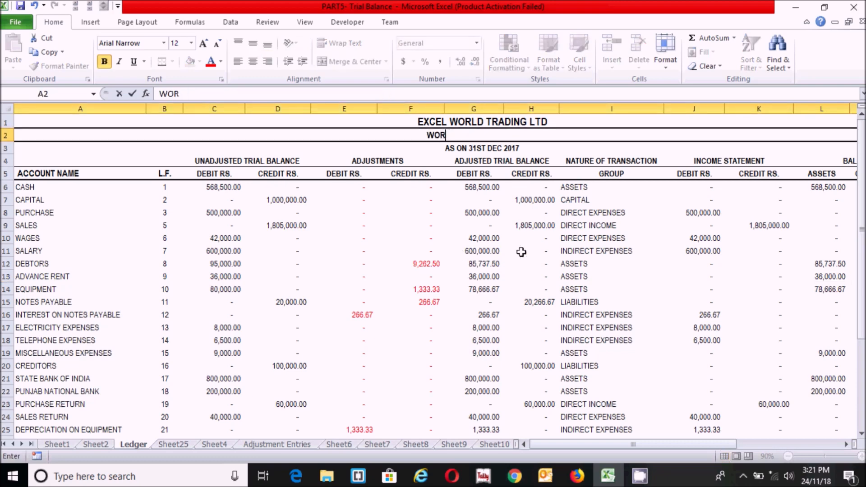
text(KSHEET)
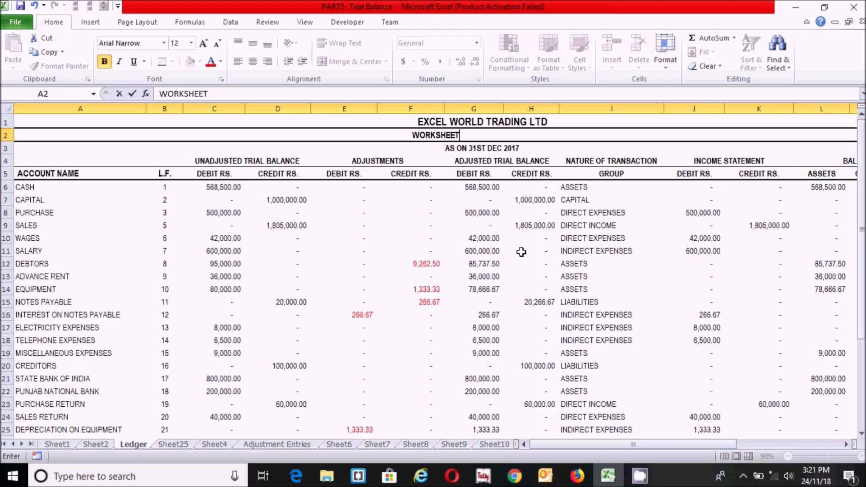
key(Return)
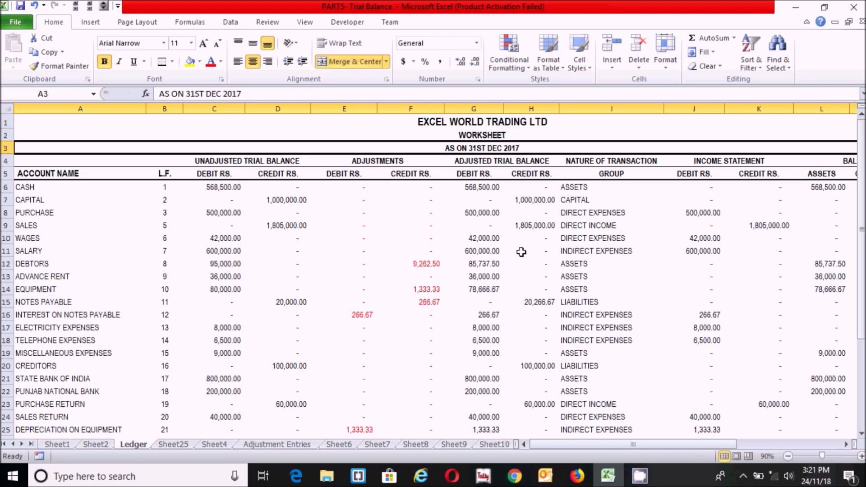
Review the adjusted, income statement and group formulas in rows 15 to 20
click(437, 248)
click(465, 366)
click(758, 353)
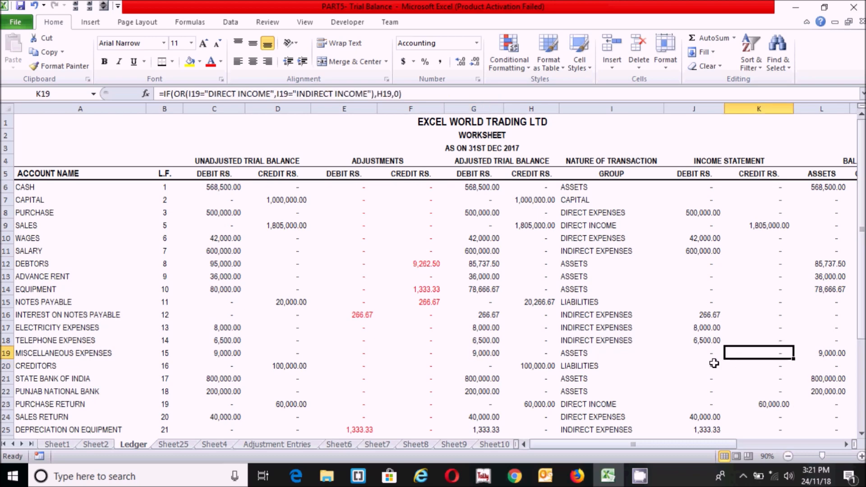
click(646, 304)
key(Left)
click(685, 301)
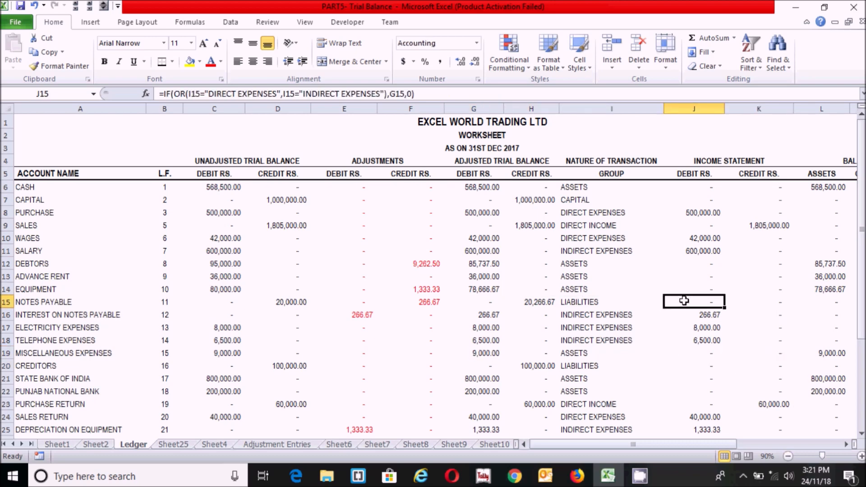
drag(862, 224, 863, 317)
Check the row 34 SUM totals for the unadjusted, adjustment, adjusted and income statement columns
click(300, 388)
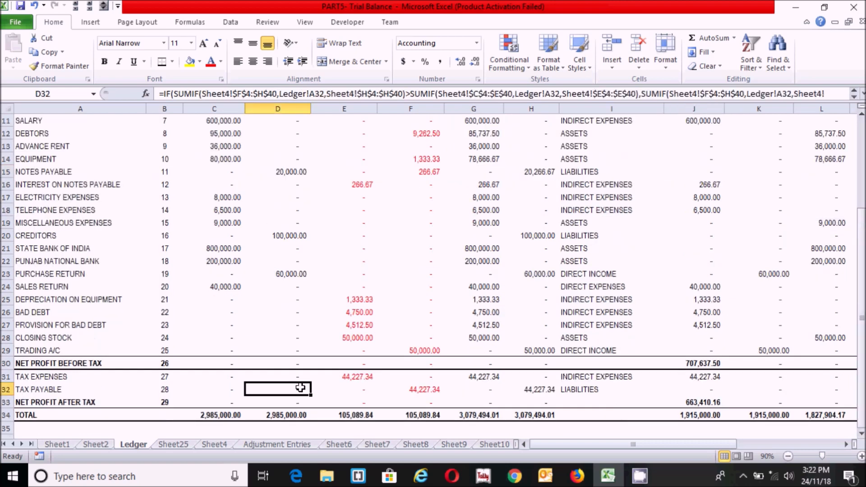
click(233, 413)
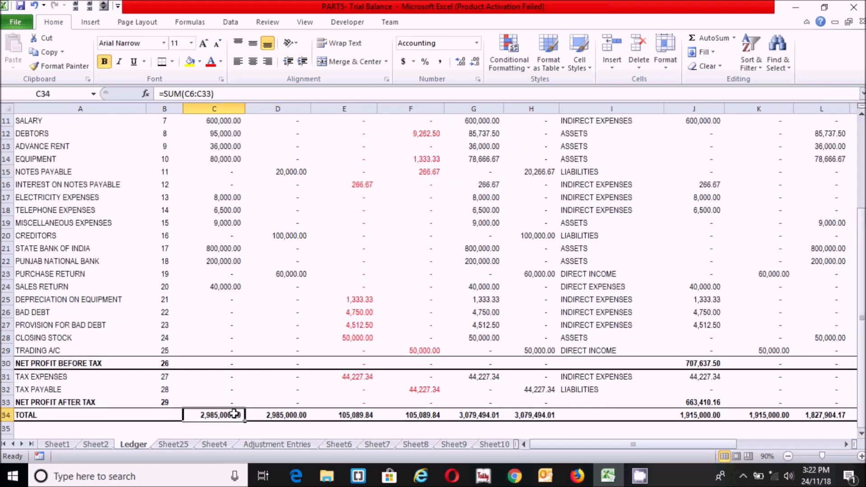
click(270, 416)
click(328, 418)
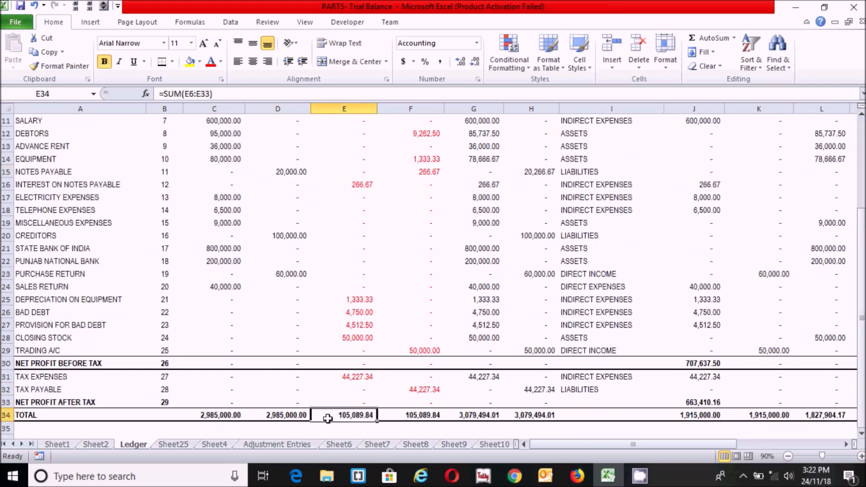
click(422, 416)
click(487, 415)
click(544, 414)
scroll(546, 415, right, 2)
click(546, 416)
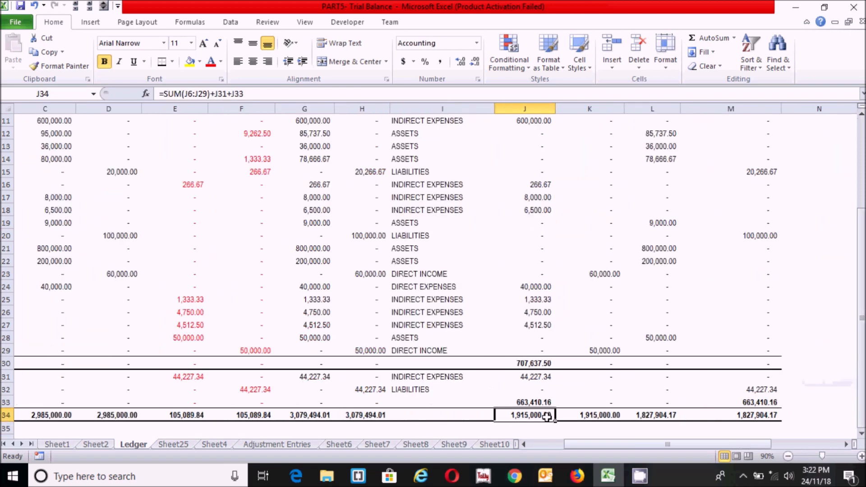
drag(604, 447, 578, 445)
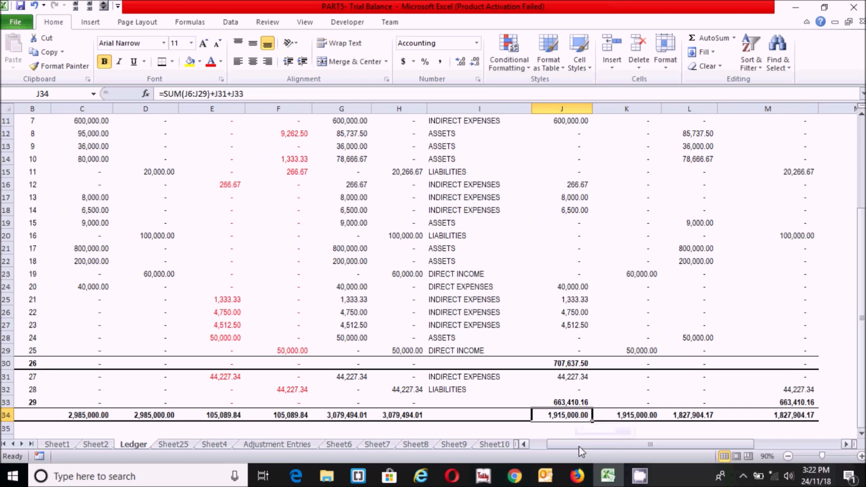
Compare each debit and credit pair of row 34 totals using the status bar
click(243, 417)
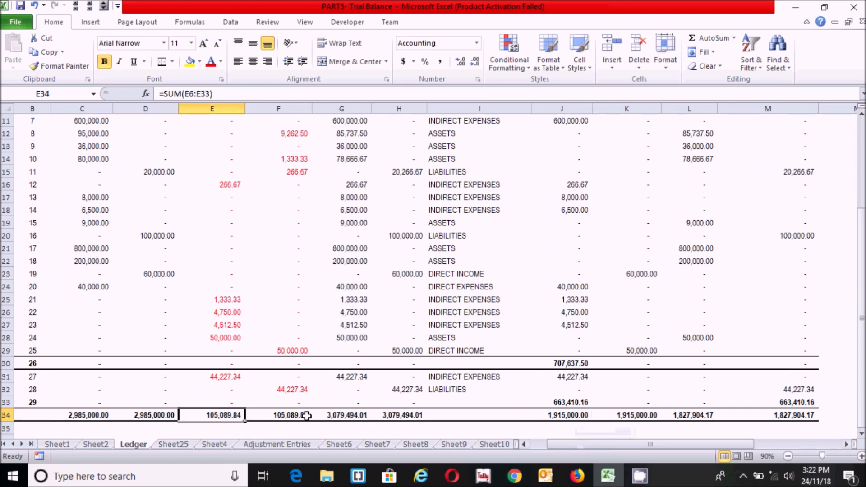
drag(99, 415, 150, 416)
drag(222, 415, 289, 416)
drag(357, 415, 395, 417)
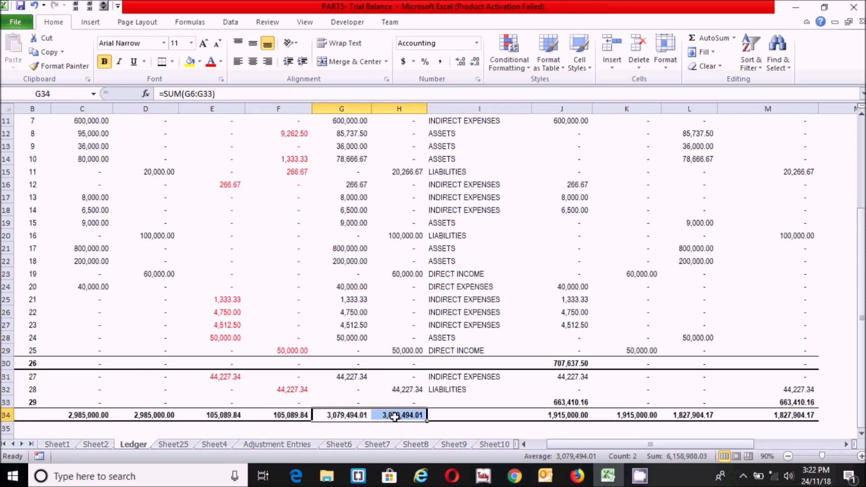
drag(571, 417, 615, 417)
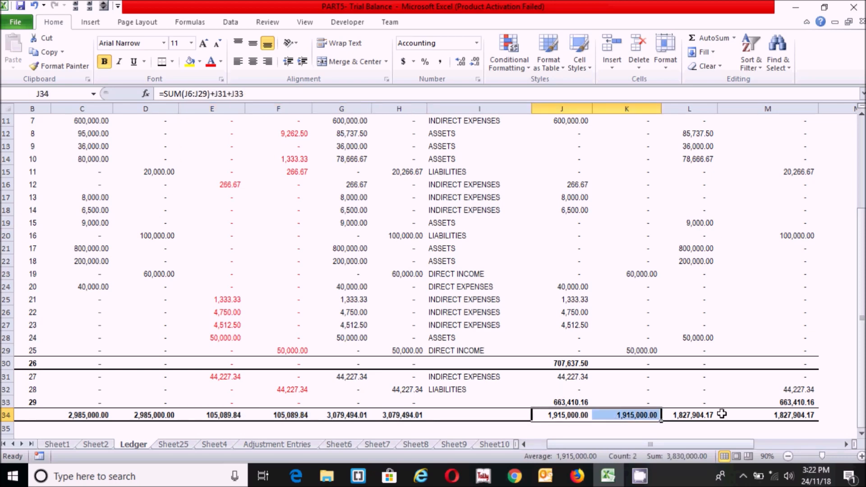
drag(707, 413, 750, 408)
Recheck the net profit in G33 and the assets and liabilities totals in L34 and M34
click(706, 369)
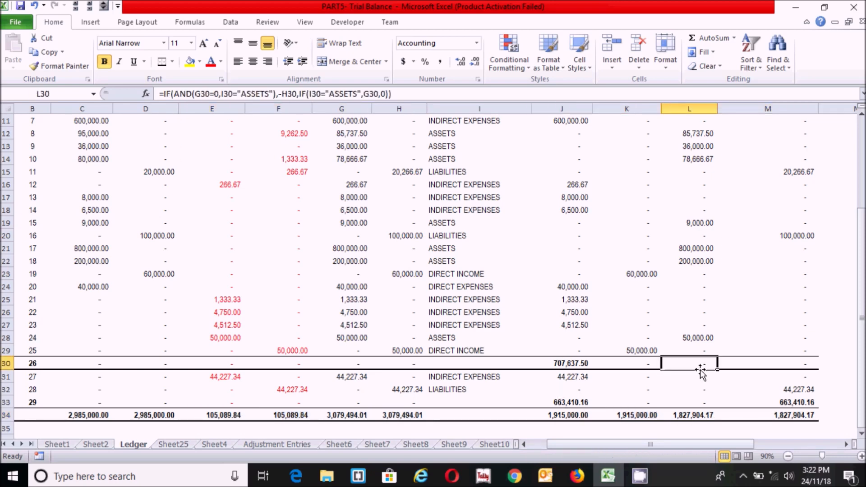
click(601, 375)
click(356, 407)
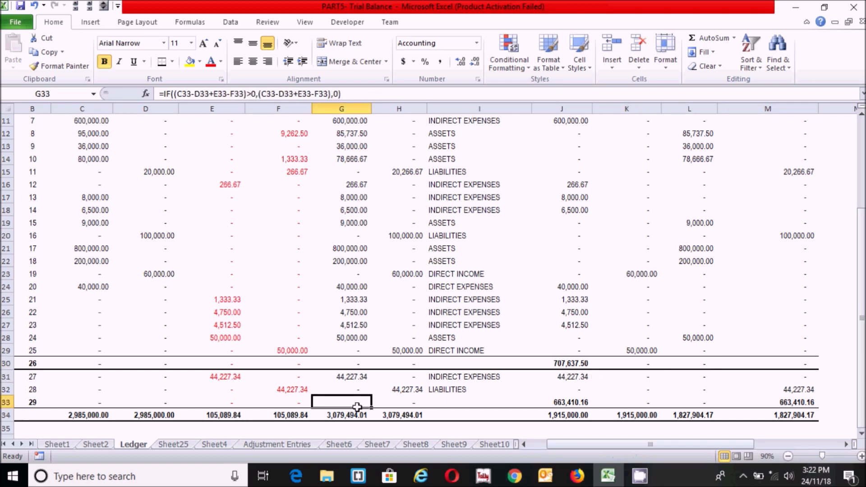
click(404, 411)
click(744, 409)
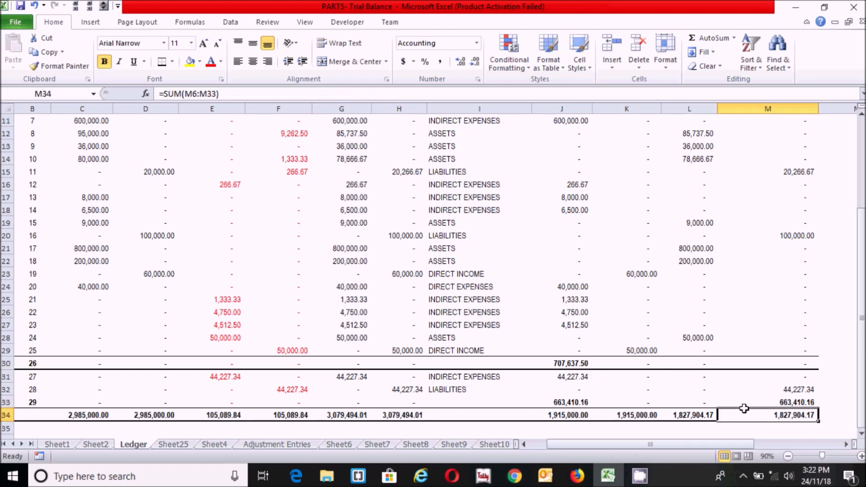
click(679, 413)
mouse_move(861, 339)
mouse_down()
mouse_move(862, 267)
mouse_move(862, 335)
mouse_up()
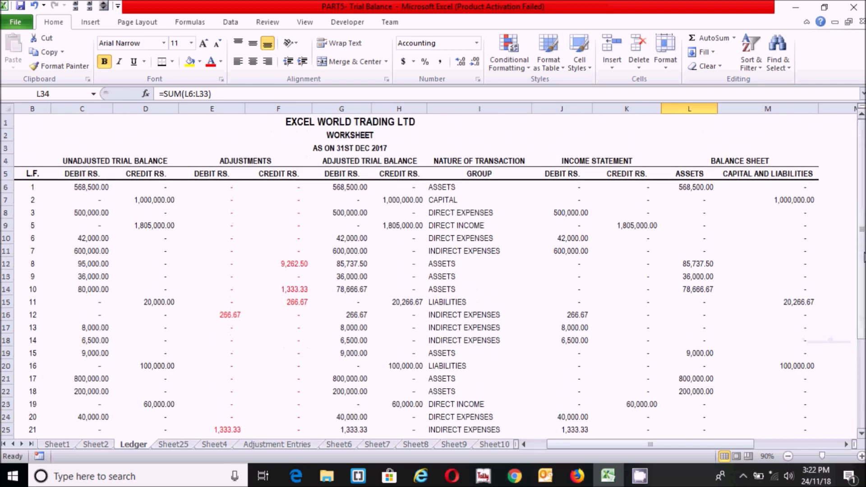
Select the Balance Sheet columns from the BALANCE SHEET heading down to row 34
click(612, 287)
click(602, 225)
click(743, 247)
click(735, 160)
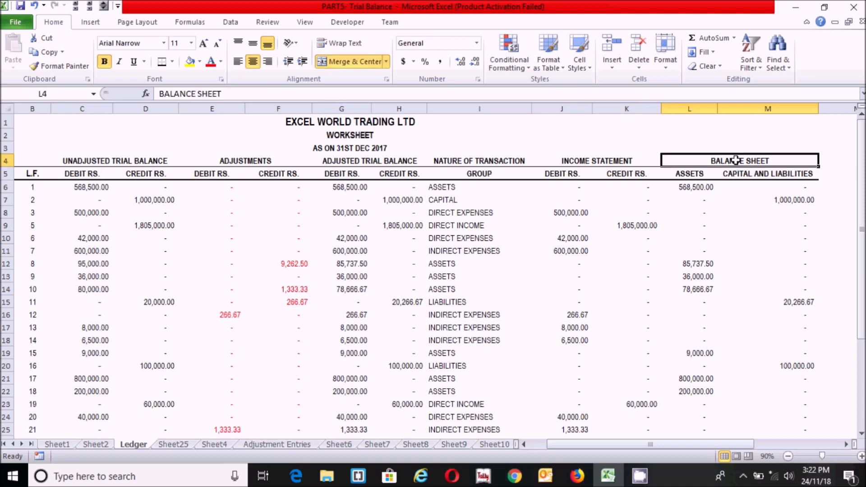
drag(794, 159, 713, 412)
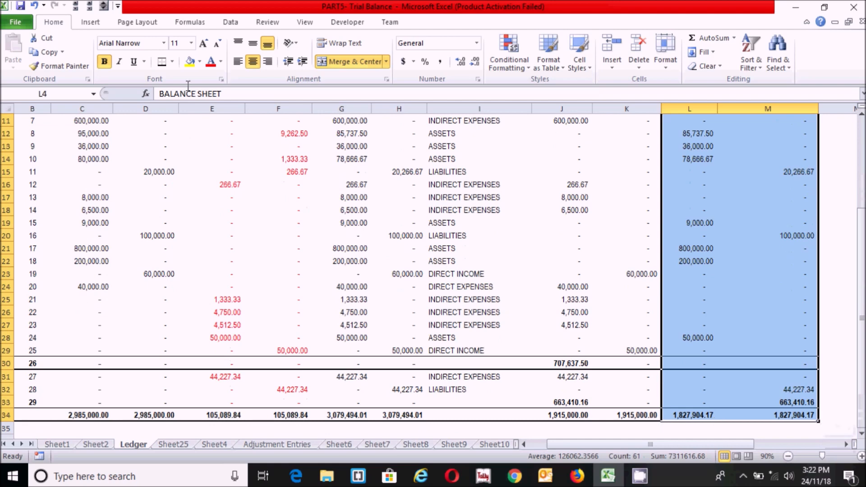
Apply top and side borders to the Balance Sheet block from the Borders list
click(173, 62)
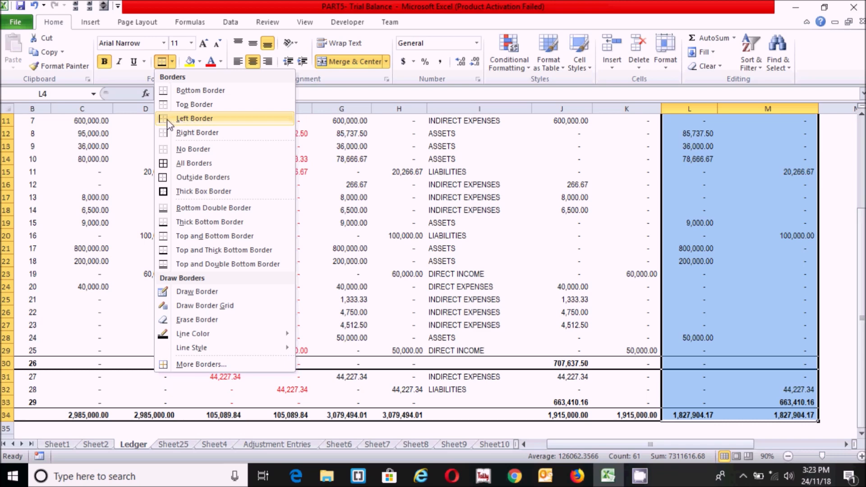
click(163, 107)
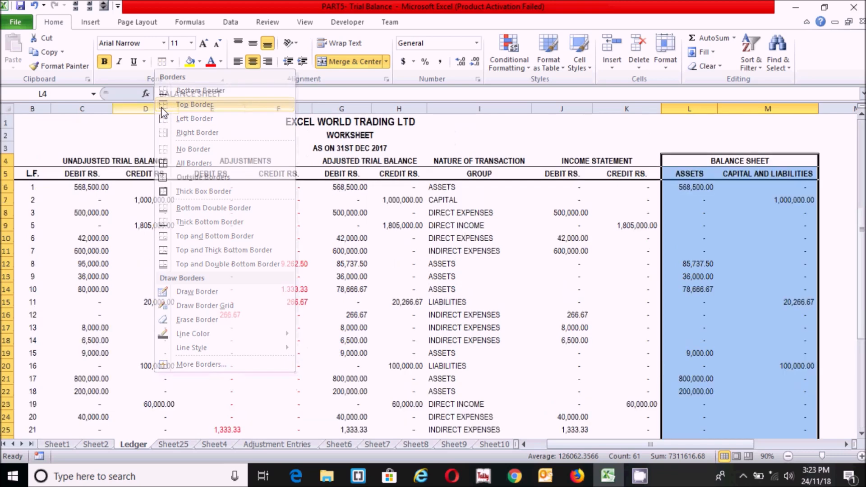
click(172, 61)
click(181, 131)
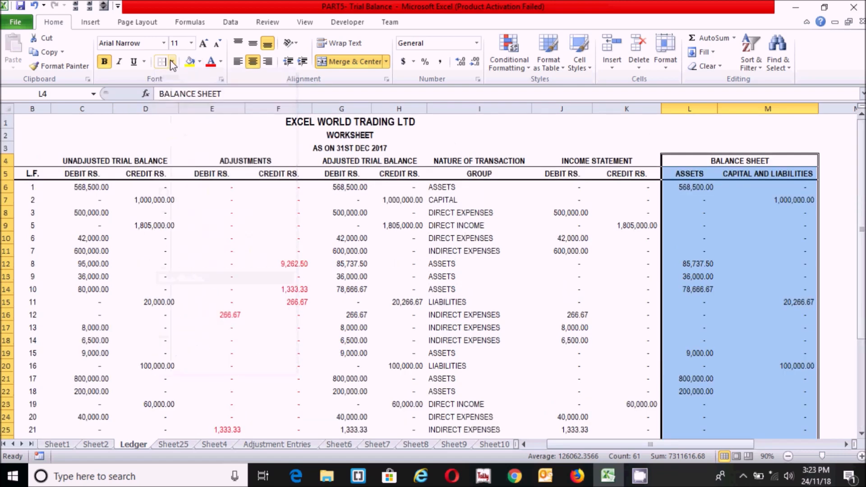
click(171, 61)
click(170, 106)
click(556, 288)
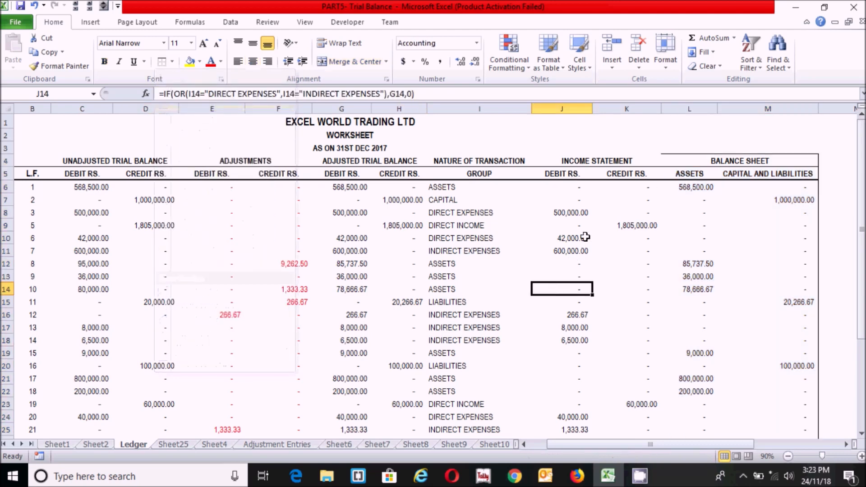
click(679, 191)
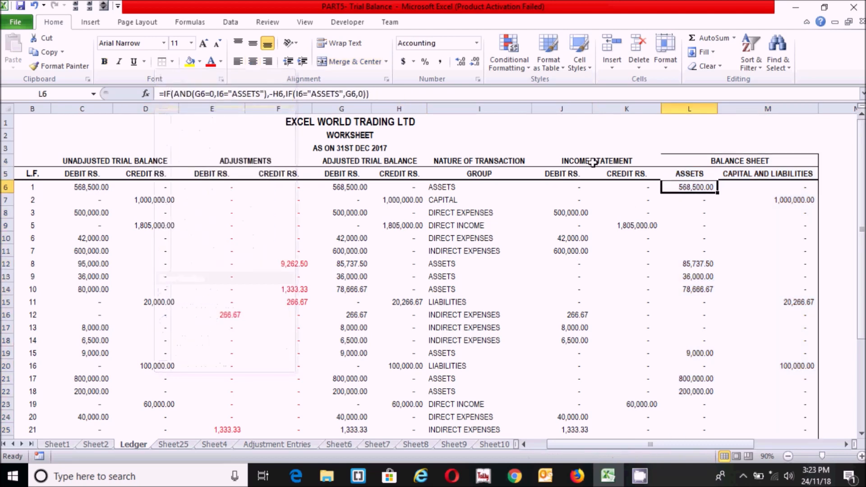
click(641, 161)
Give the Income Statement columns J4:K34 a border with left and right sides
drag(643, 159, 604, 441)
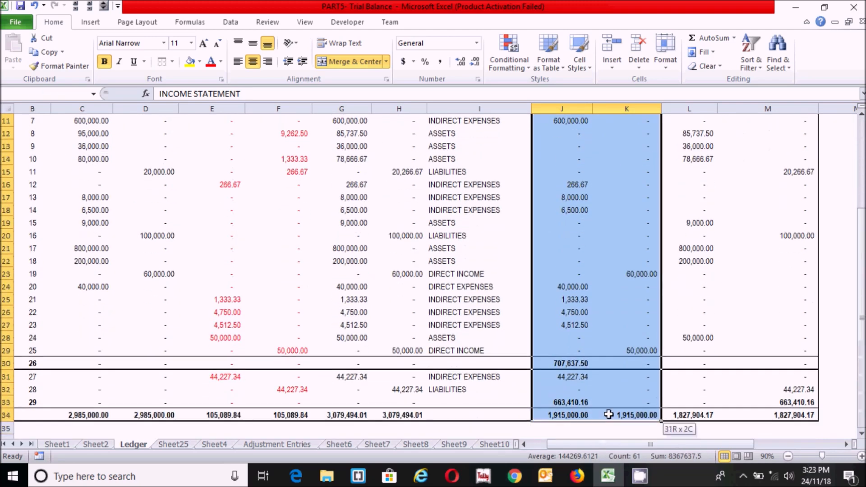
click(162, 62)
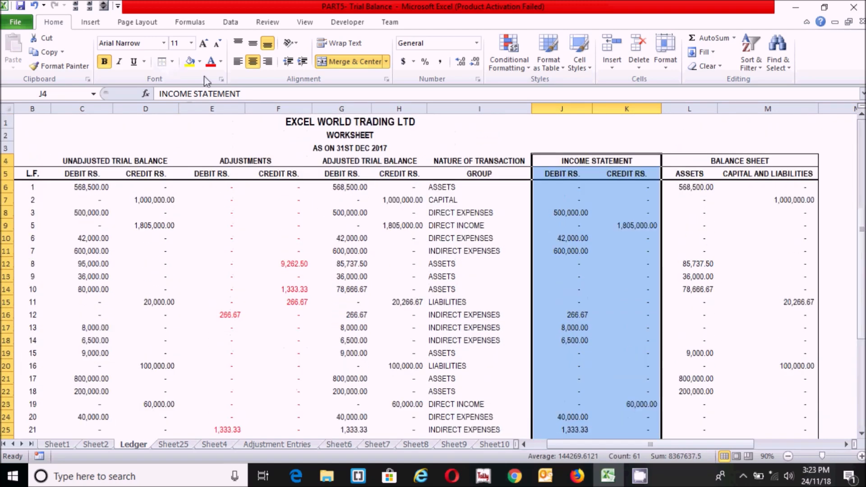
click(172, 62)
click(193, 116)
click(173, 62)
click(193, 131)
Spot-check values and SUMIF formulas in columns E to I, then select the entire worksheet
click(380, 298)
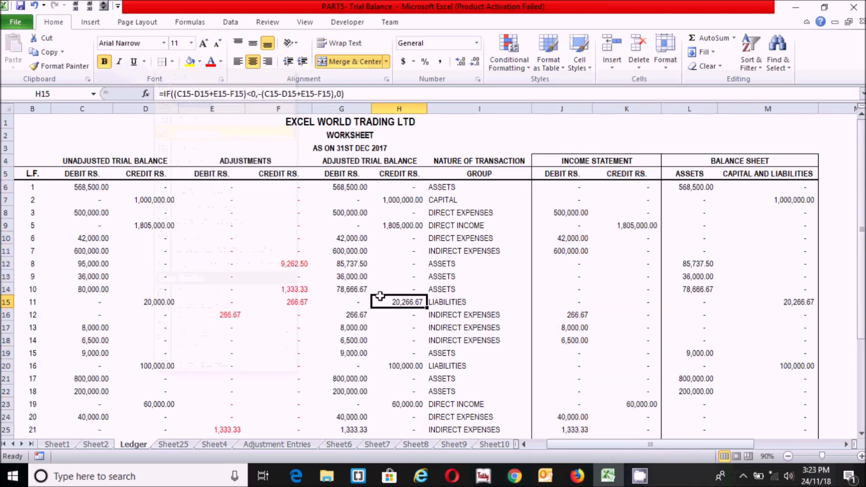
click(379, 236)
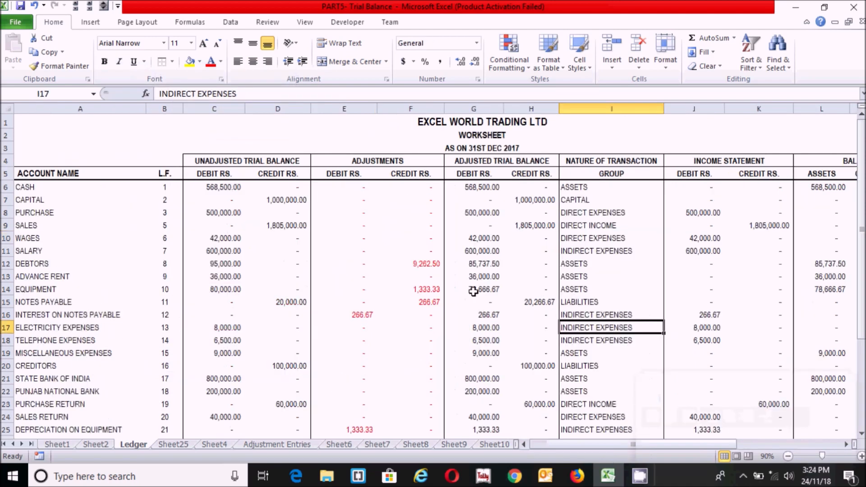
click(469, 289)
click(385, 225)
click(585, 319)
click(312, 269)
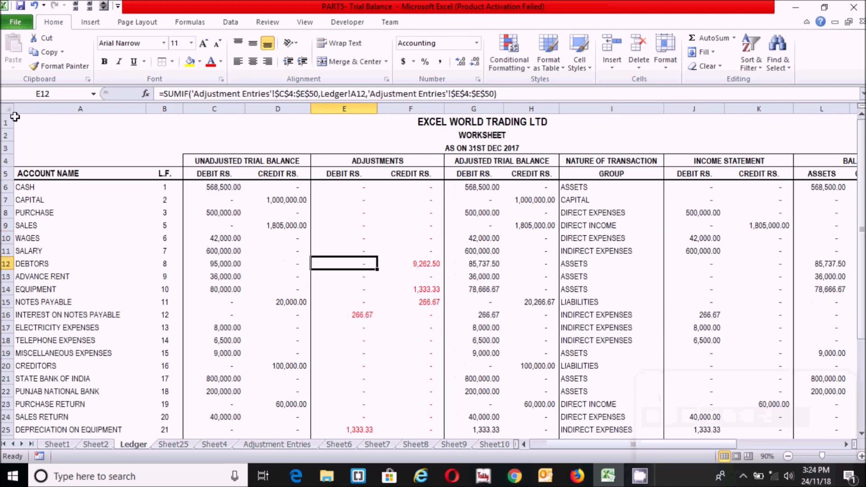
click(7, 109)
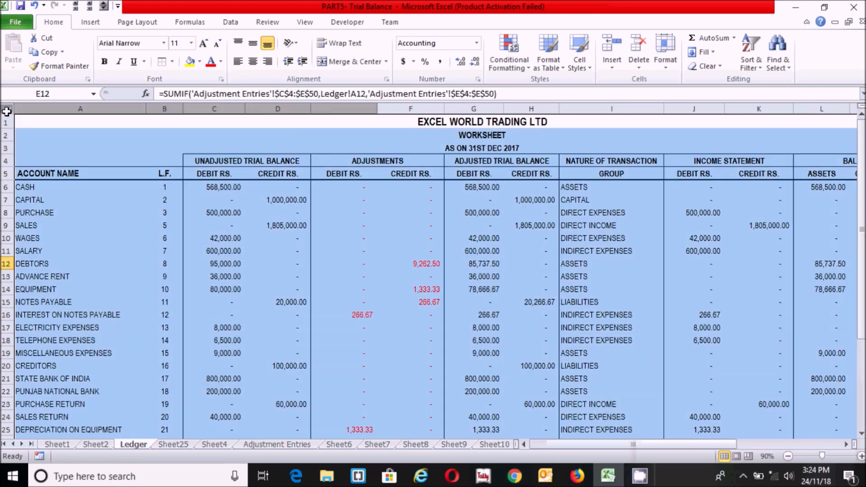
AutoFit every column width on the Ledger sheet
click(666, 70)
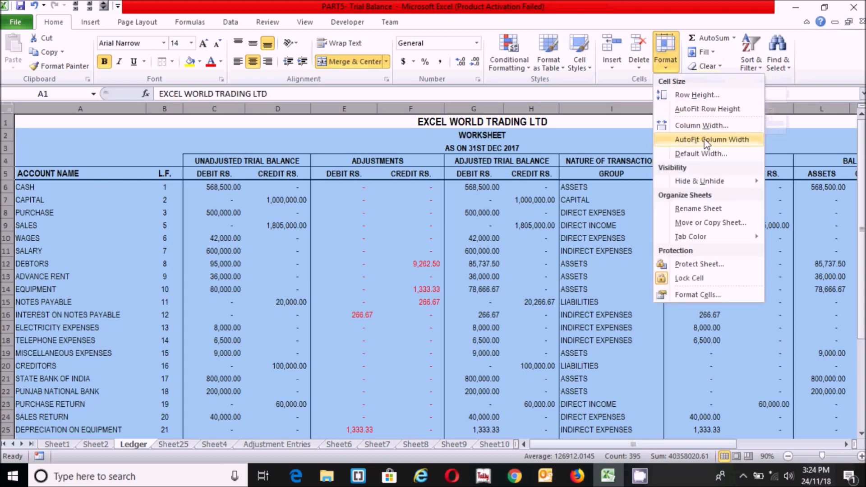
click(734, 141)
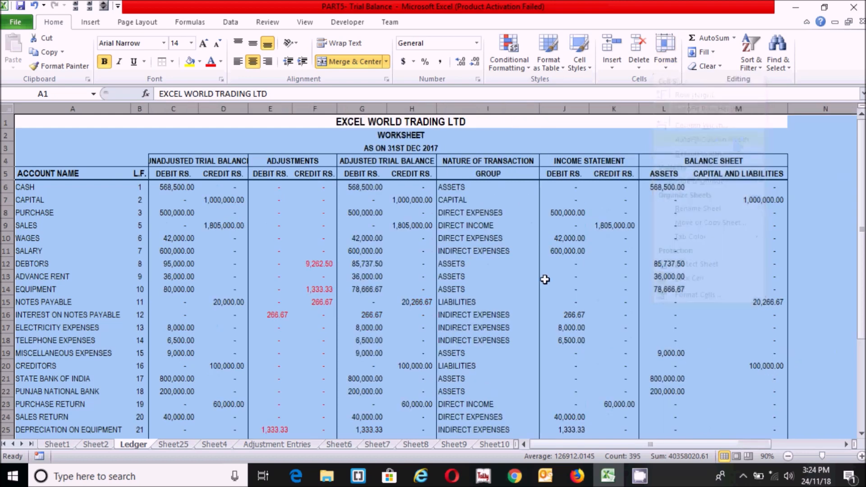
click(545, 277)
Widen column D slightly and spot-check the formulas in G12 and F14 and the groups in column I
click(367, 262)
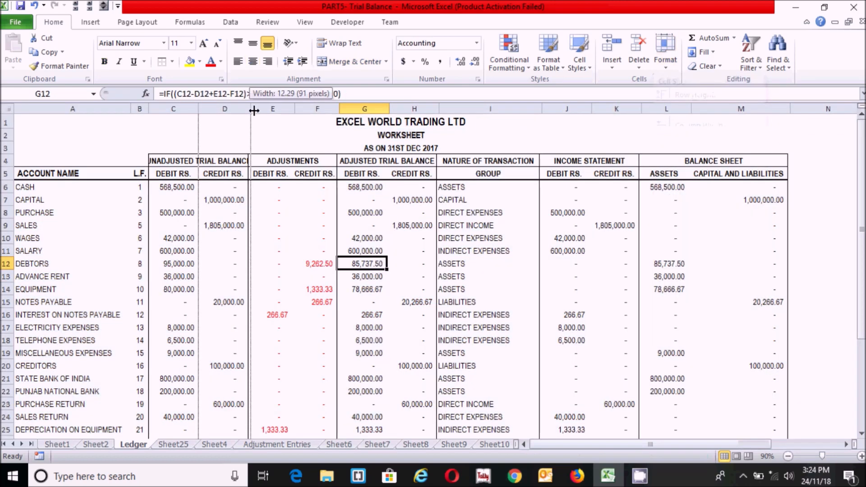
drag(247, 113, 256, 112)
click(321, 289)
click(450, 257)
mouse_move(859, 147)
mouse_down()
mouse_move(861, 255)
mouse_move(861, 149)
mouse_up()
click(505, 351)
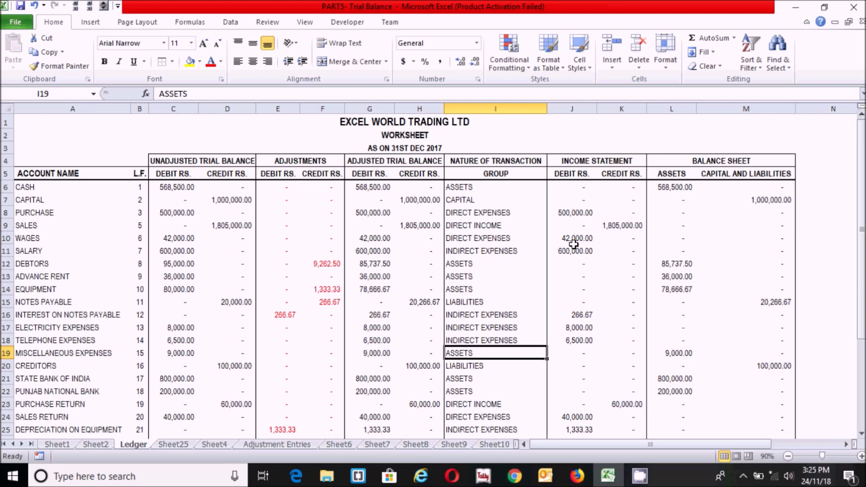
click(458, 272)
click(405, 273)
click(475, 284)
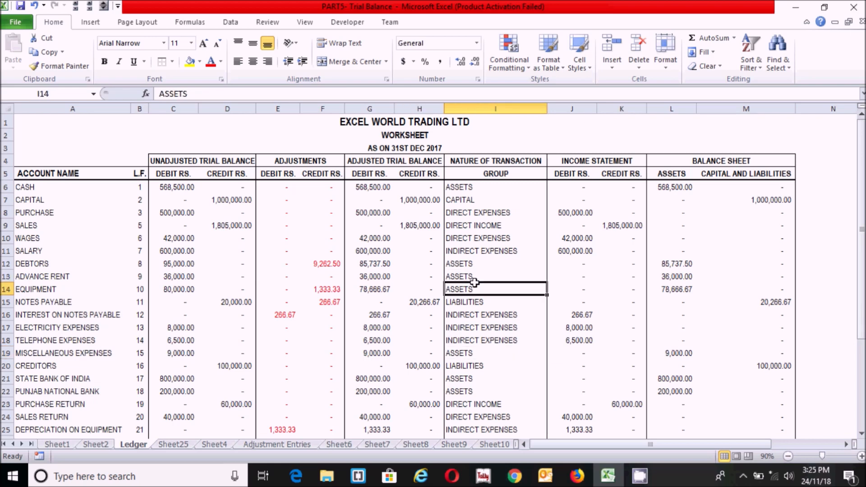
click(446, 261)
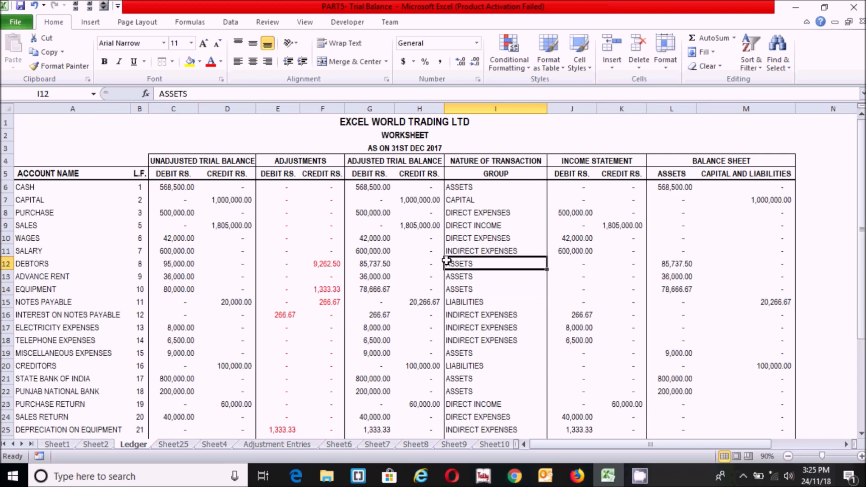
click(440, 226)
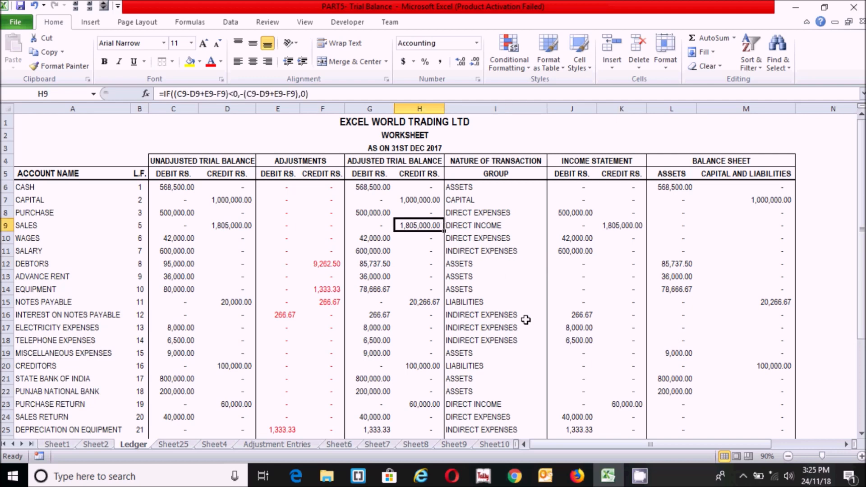
click(525, 319)
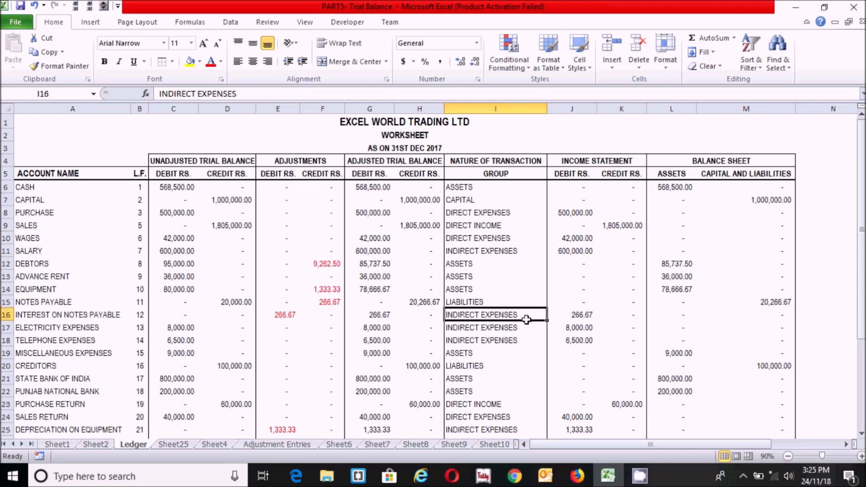
click(520, 279)
click(700, 301)
click(552, 332)
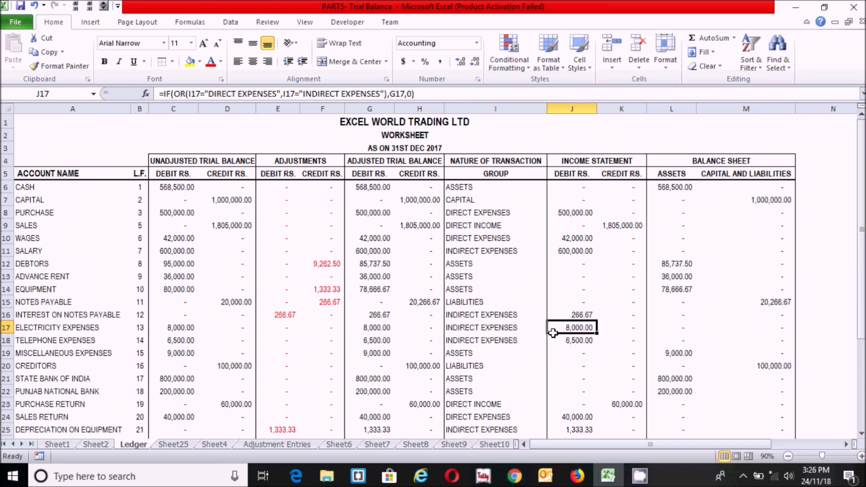
click(477, 291)
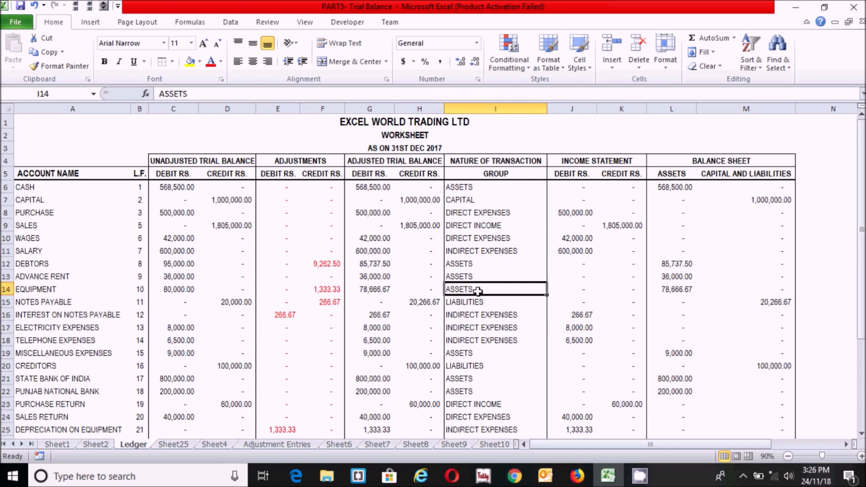
click(494, 258)
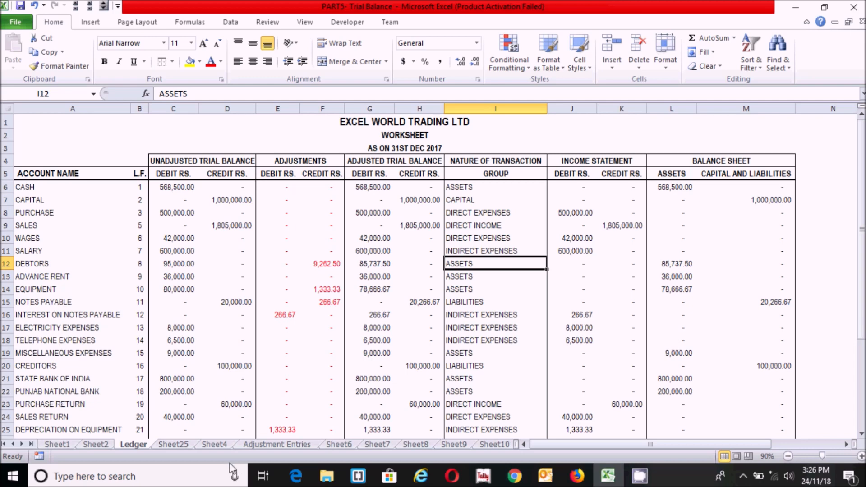
click(220, 445)
click(359, 283)
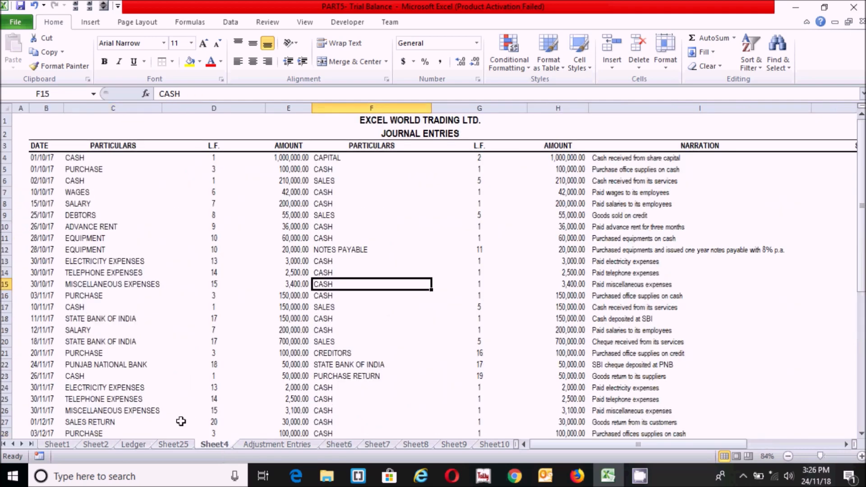
click(133, 444)
click(66, 262)
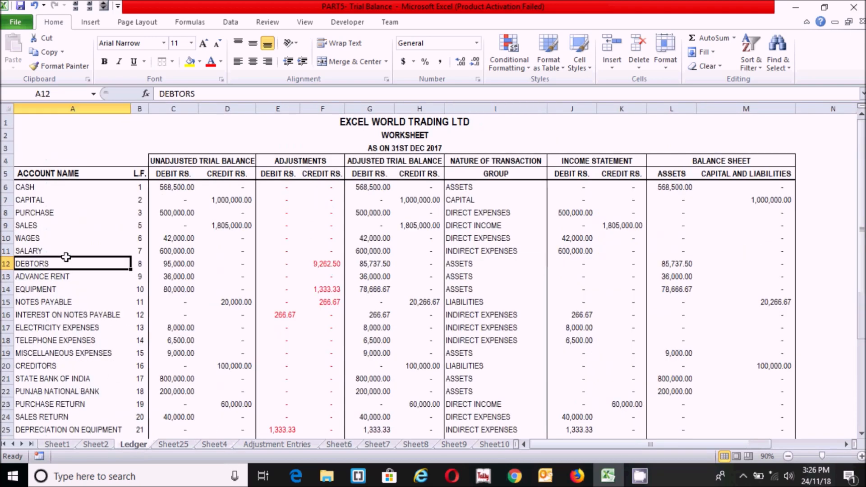
click(68, 343)
click(383, 276)
click(646, 287)
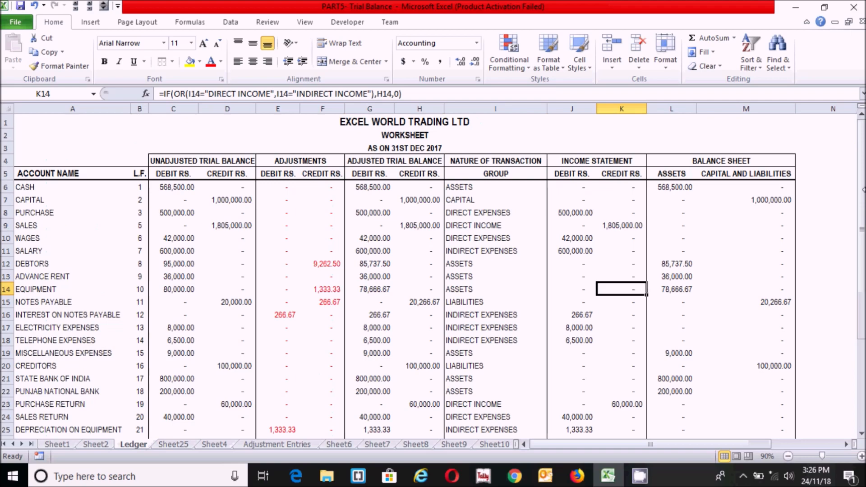
drag(862, 160, 862, 116)
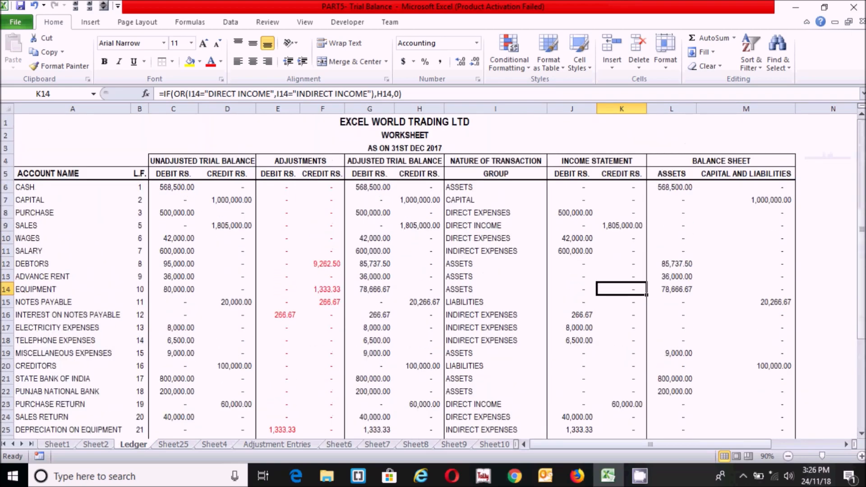
click(483, 211)
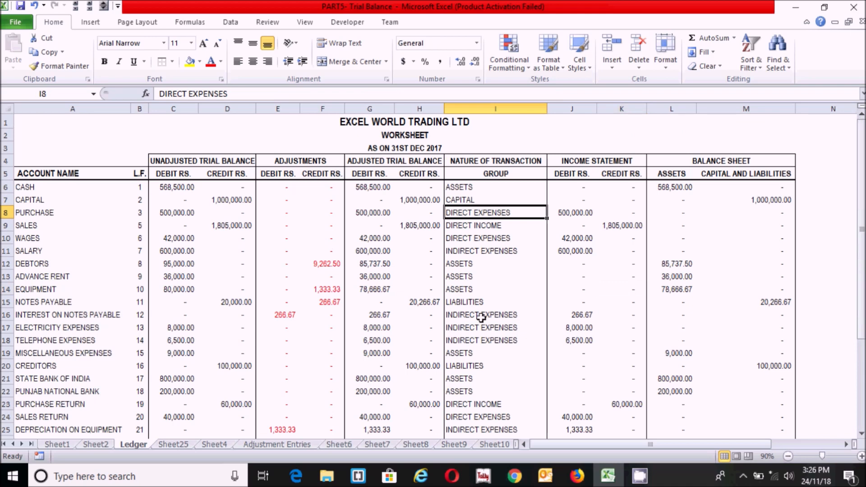
click(486, 282)
click(272, 276)
click(368, 313)
click(398, 352)
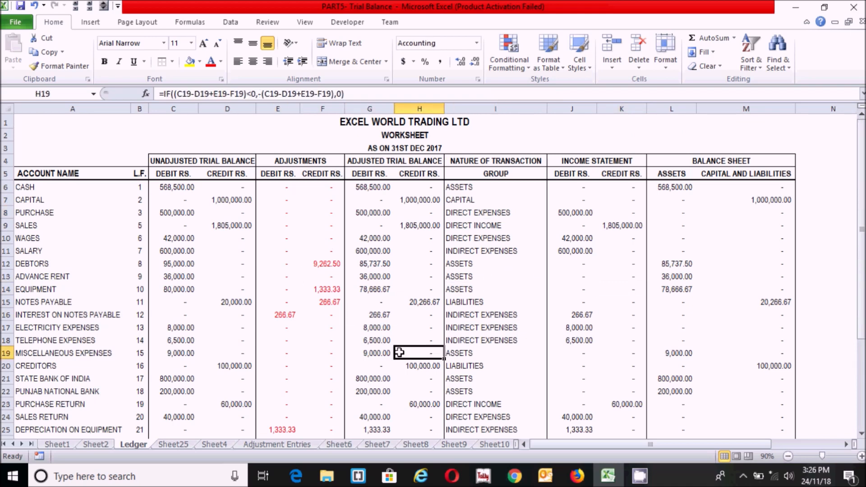